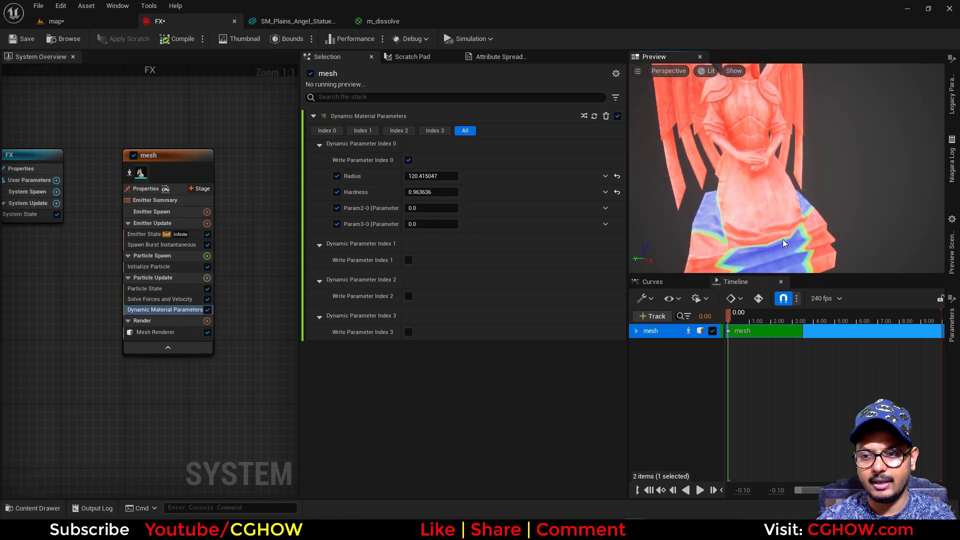
Set the Dynamic Material Parameters' Hardness to 0.98
click(437, 191)
text(.9)
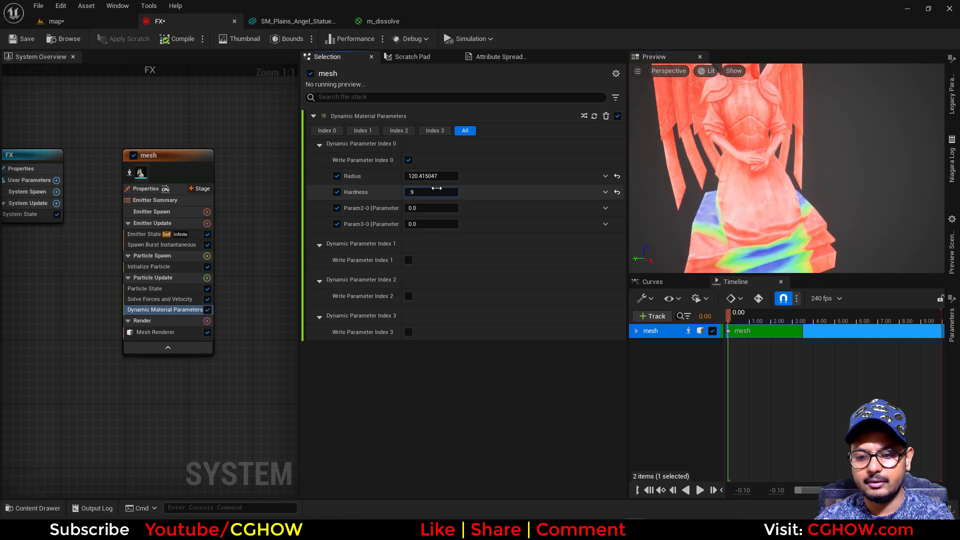
text(8)
key(Return)
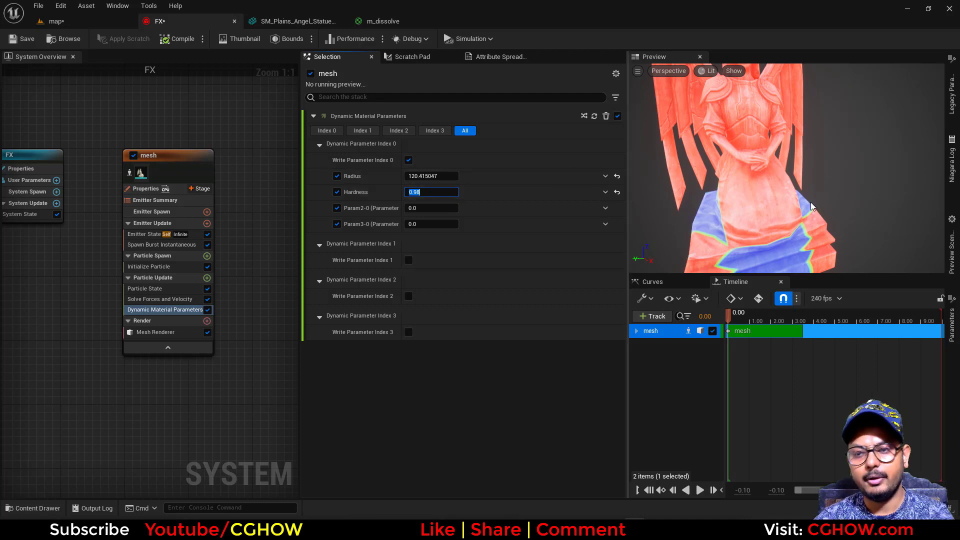
Raise the Radius parameter to about 139.75
drag(811, 206, 873, 209)
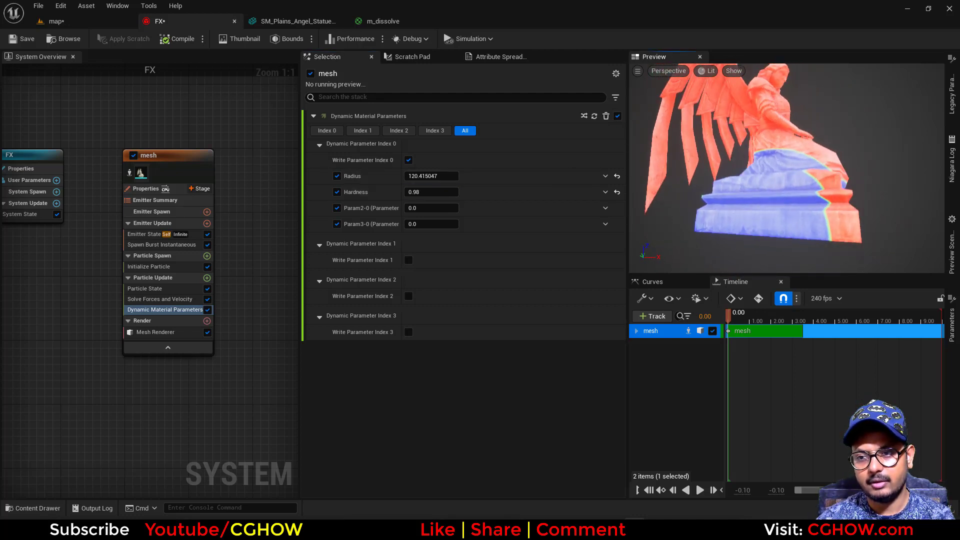
drag(800, 190, 825, 186)
scroll(817, 186, down, 4)
mouse_move(426, 174)
mouse_down()
mouse_move(407, 174)
mouse_move(445, 175)
mouse_move(408, 174)
mouse_move(432, 175)
mouse_up()
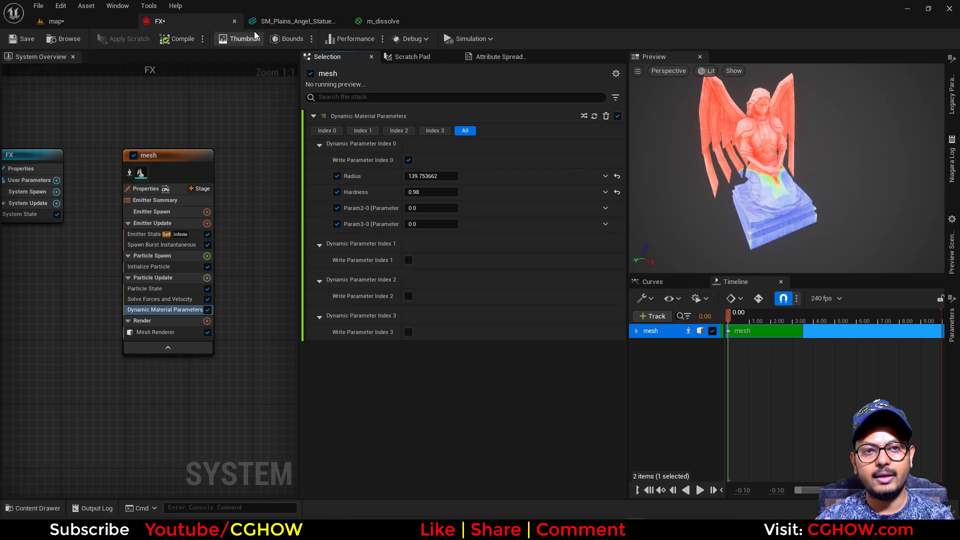
Switch to the m_dissolve material graph and select the 0,0,0 constant feeding the SphereMask's B input
click(382, 21)
right_drag(475, 290, 368, 263)
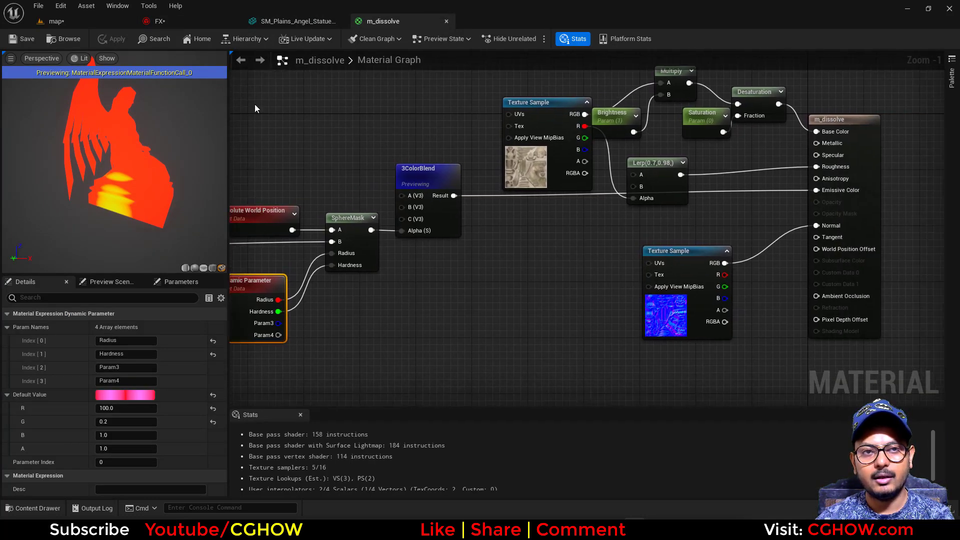
right_drag(333, 213, 468, 213)
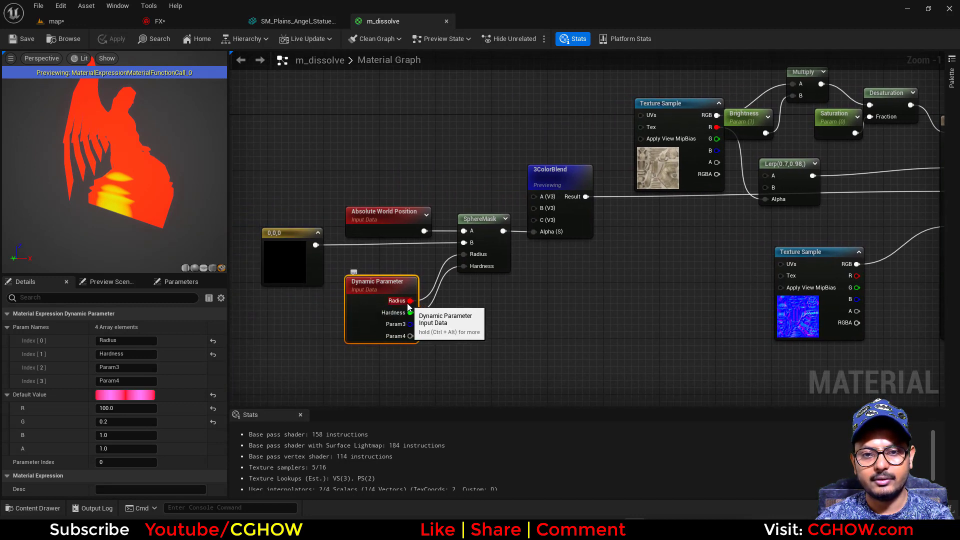
right_drag(413, 376, 440, 406)
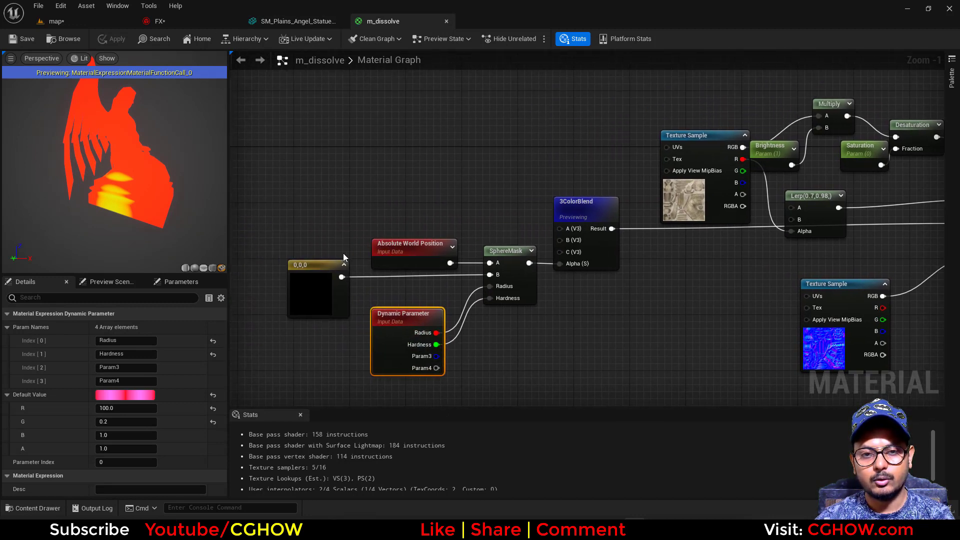
click(300, 286)
right_drag(245, 286, 363, 287)
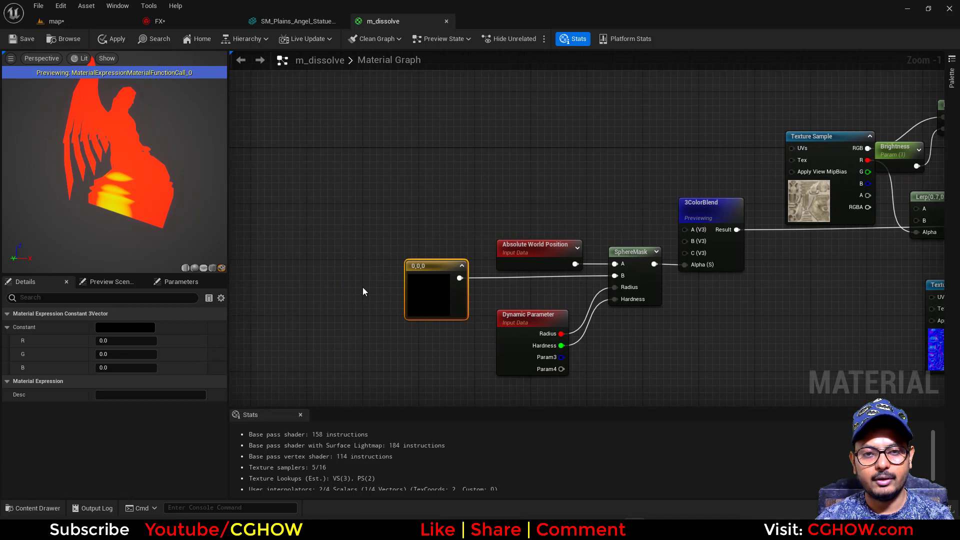
click(515, 351)
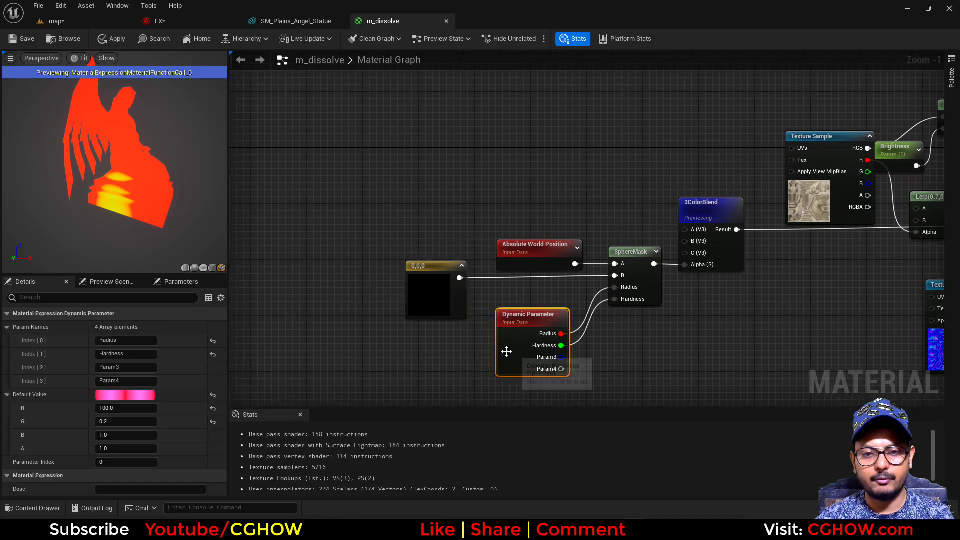
key(ctrl+d)
drag(326, 313, 283, 306)
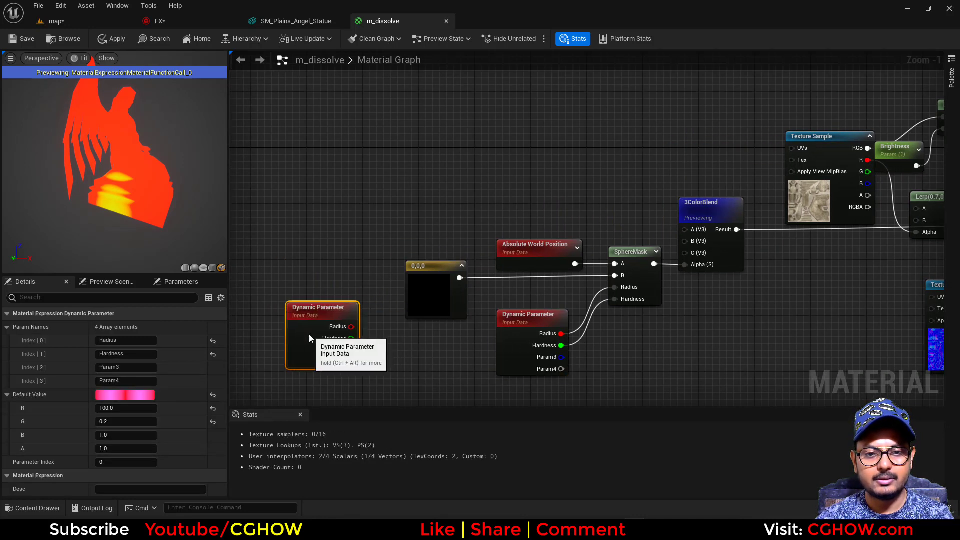
drag(121, 464, 197, 361)
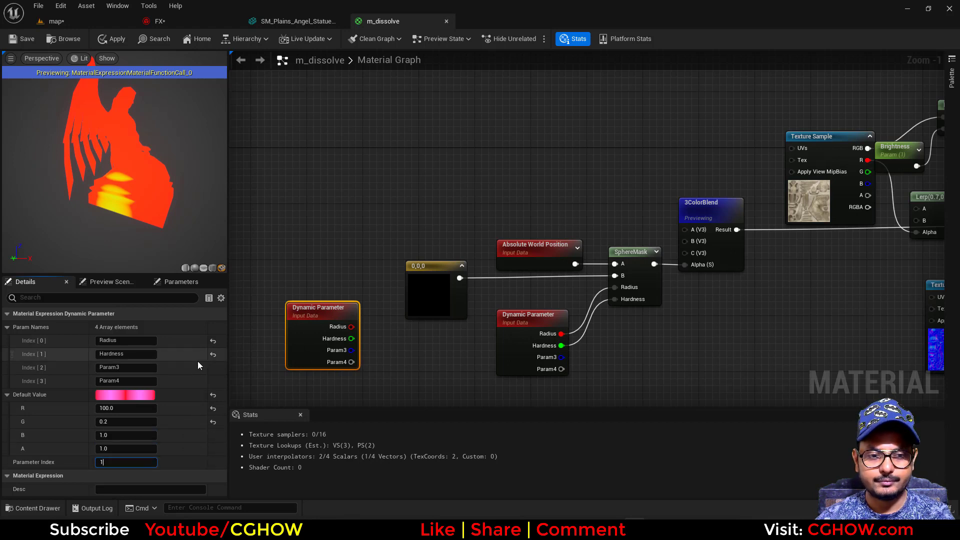
click(213, 355)
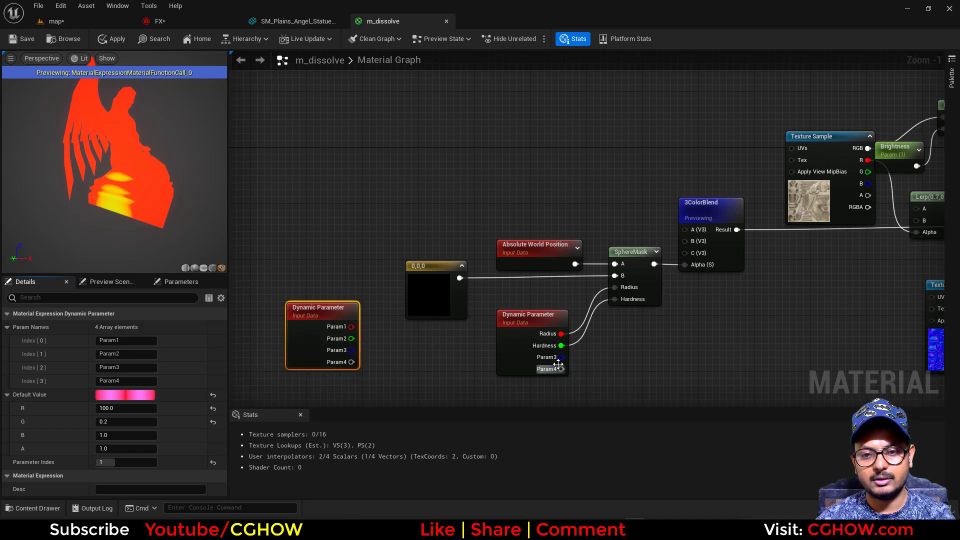
key(Delete)
Move the 0,0,0 constant away from the SphereMask and add an AppendMany node in the freed space
right_drag(429, 343, 350, 349)
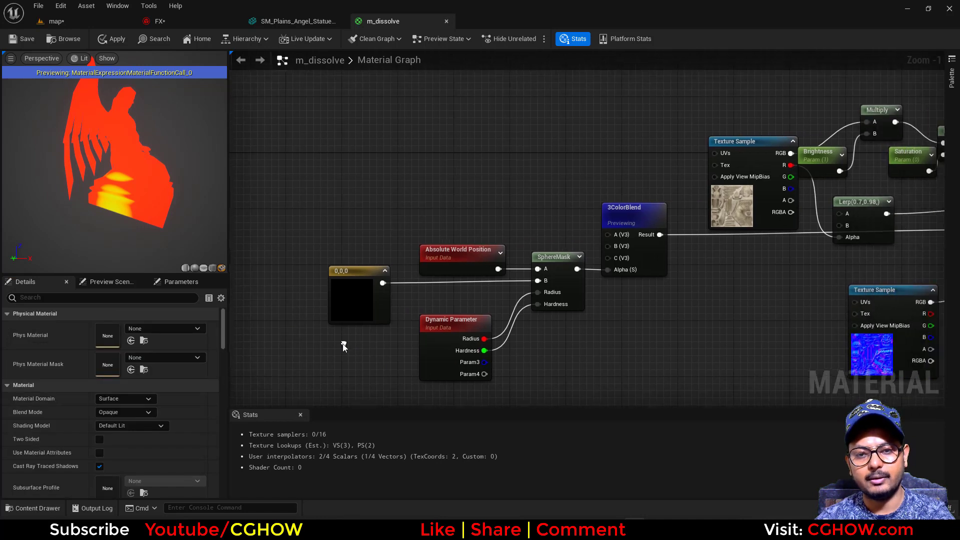
drag(341, 297, 329, 244)
text(appen)
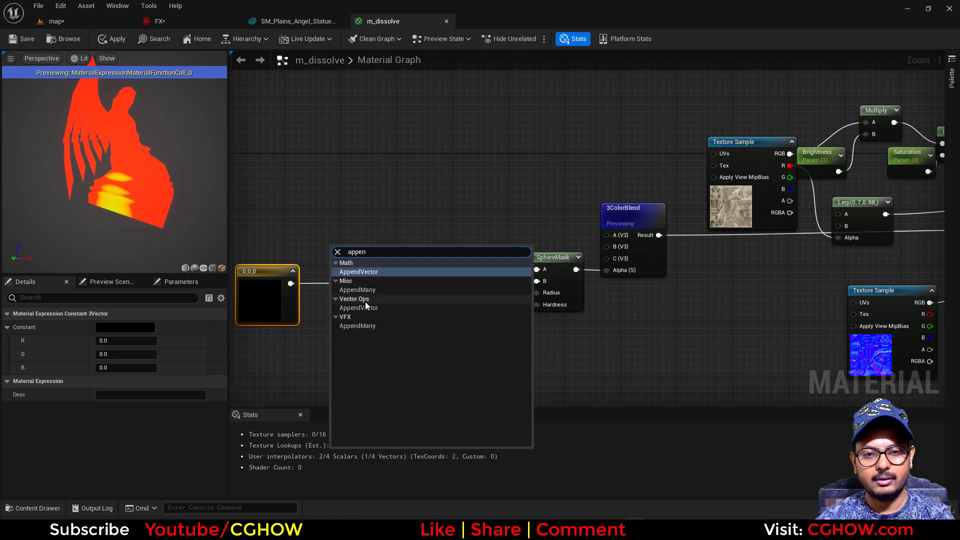
click(366, 290)
Add a scalar constant of 0, wire it to AppendMany's R and G inputs, and connect Dynamic Parameter's Param3 to B
right_drag(337, 326, 402, 320)
click(330, 278)
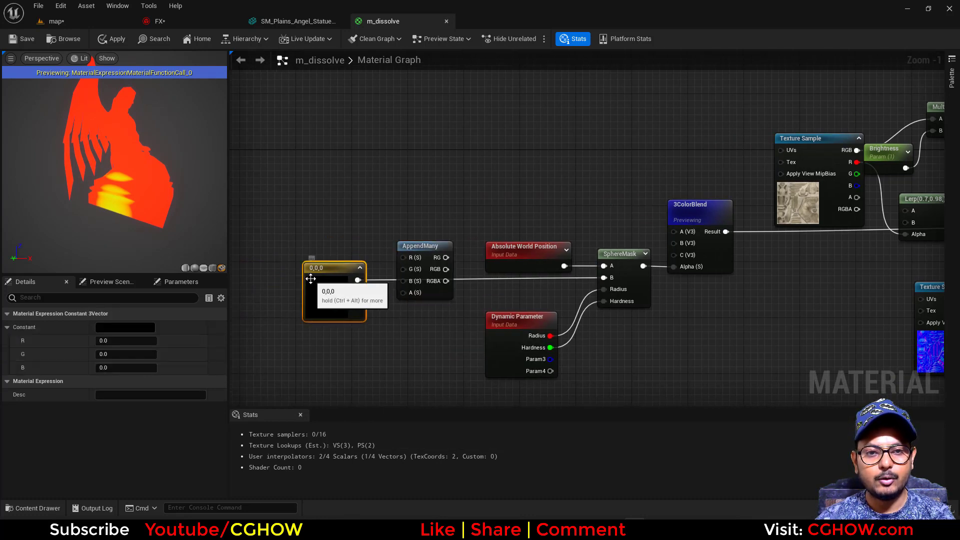
click(341, 232)
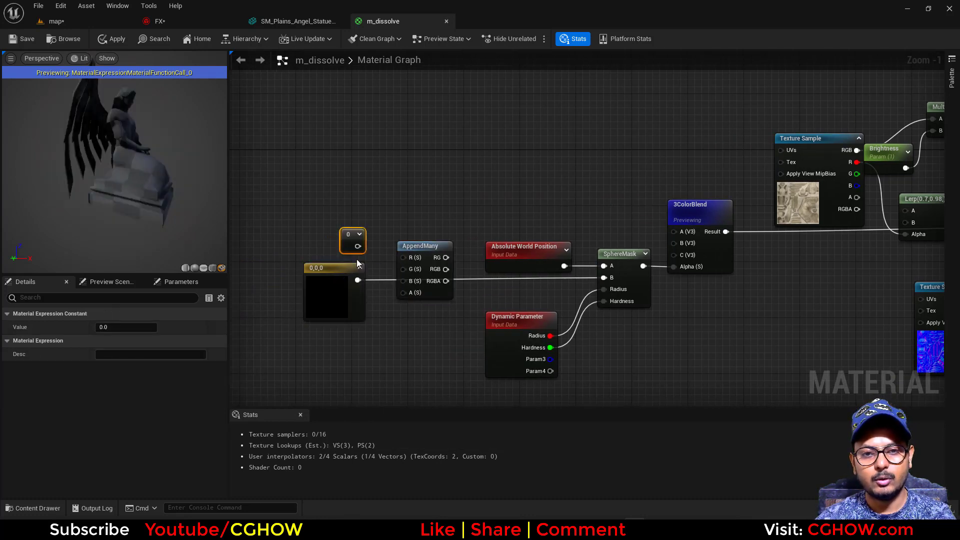
drag(356, 252, 551, 359)
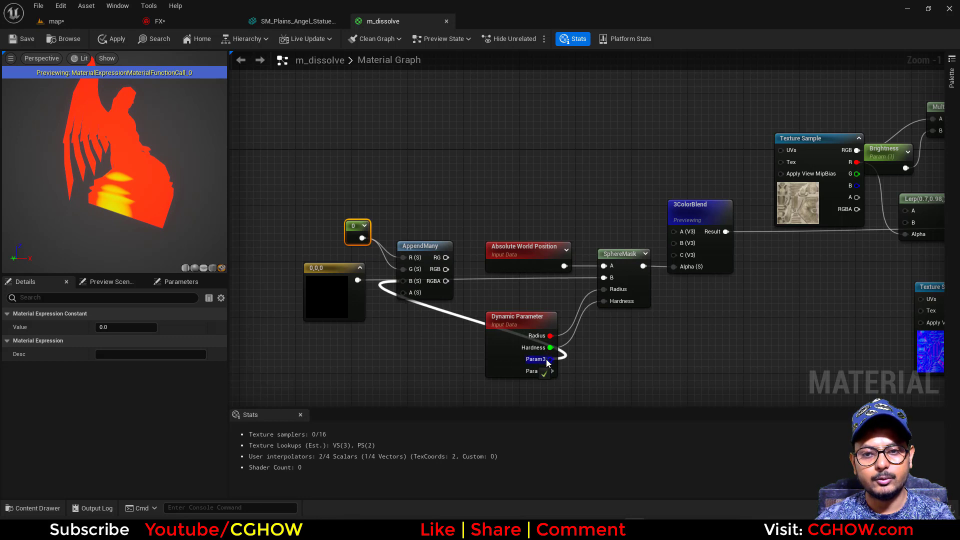
Replace the 0,0,0 constant on SphereMask's B with AppendMany's RGB output, and move the Dynamic Parameter node before AppendMany
drag(458, 279, 426, 300)
click(335, 302)
key(Delete)
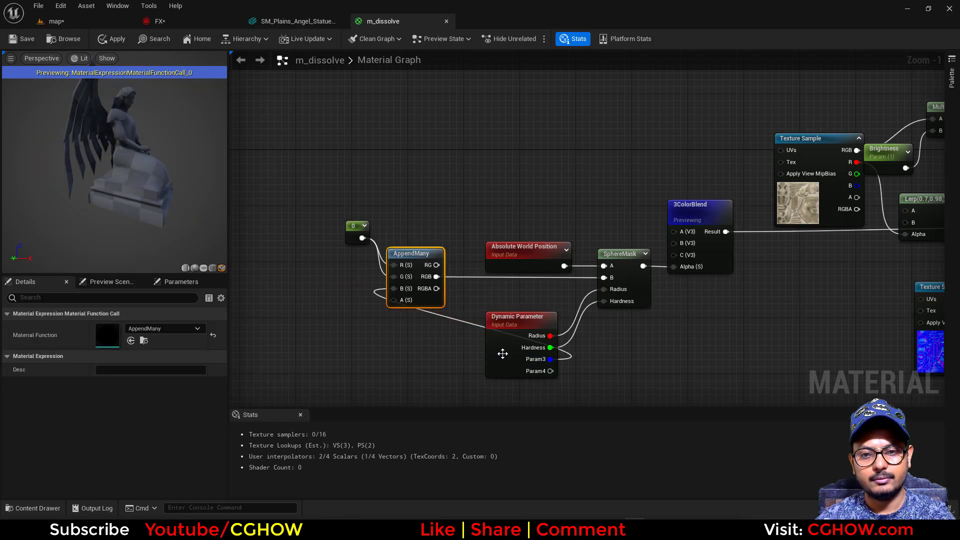
drag(505, 351, 303, 354)
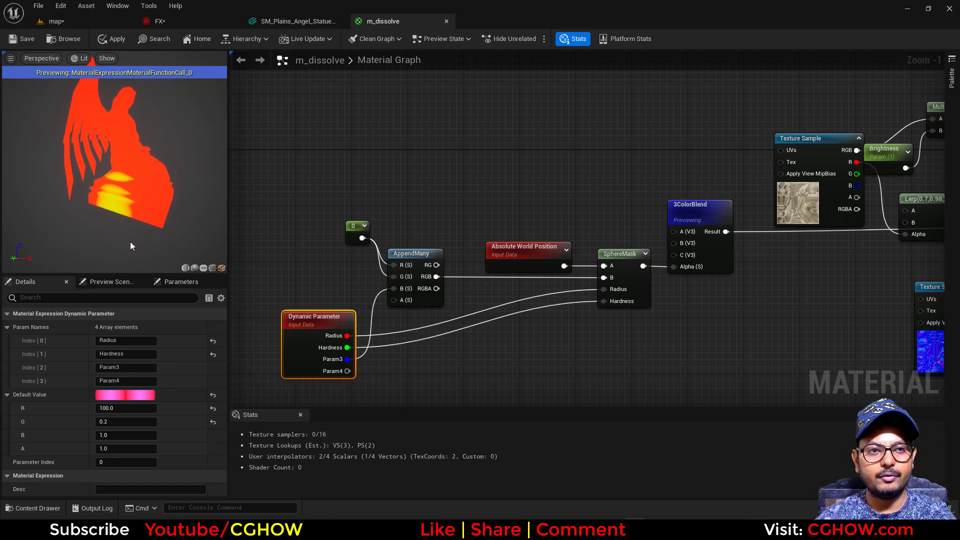
Rename the Dynamic Parameter's third parameter to Z_offset and save the material
click(121, 367)
double_click(121, 367)
text(Z)
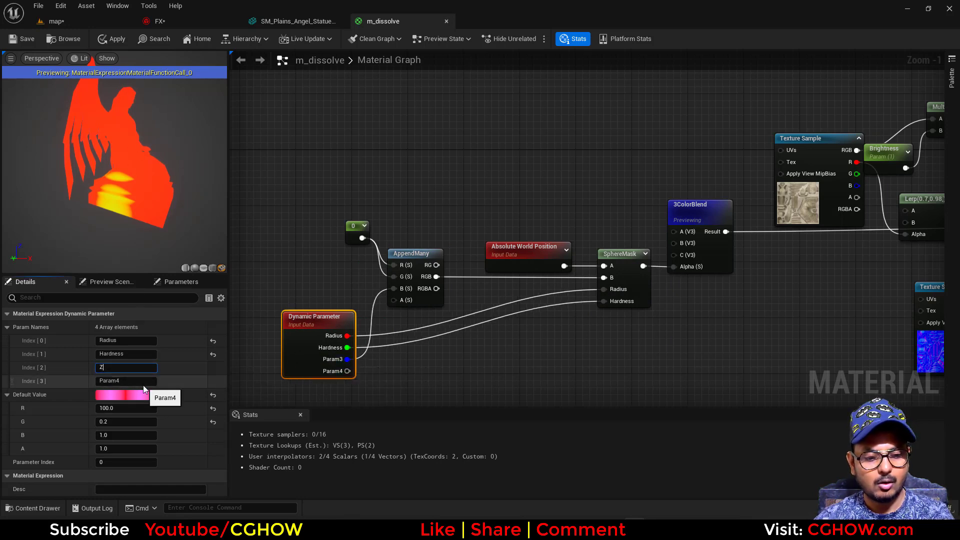
text(_offs)
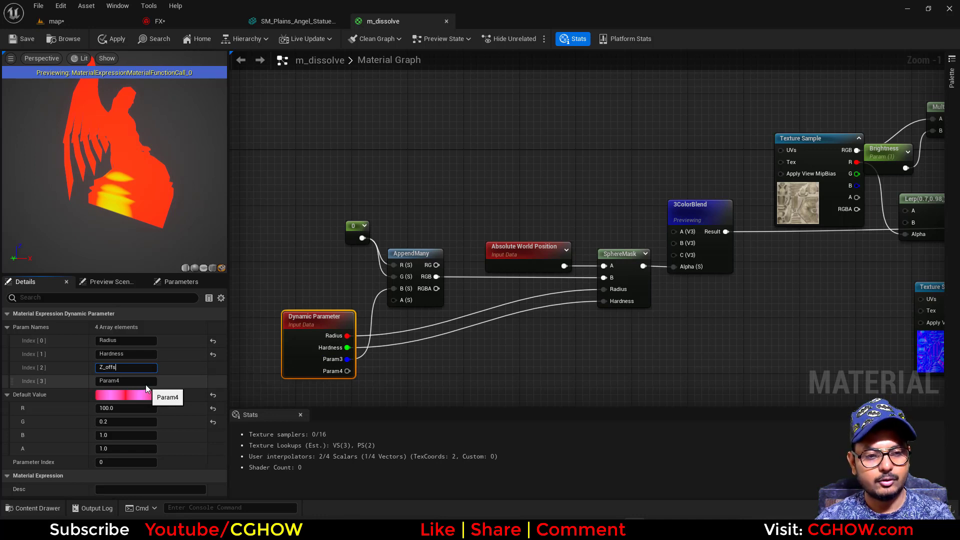
text(et)
click(27, 39)
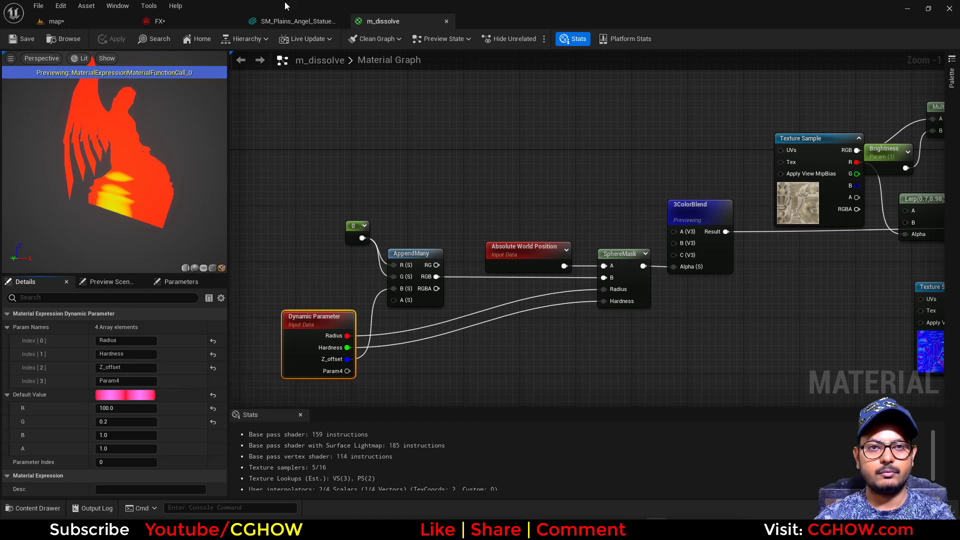
Return to the FX Niagara system and set Radius to about 378.45 and Z_offset to about -314.74
click(165, 21)
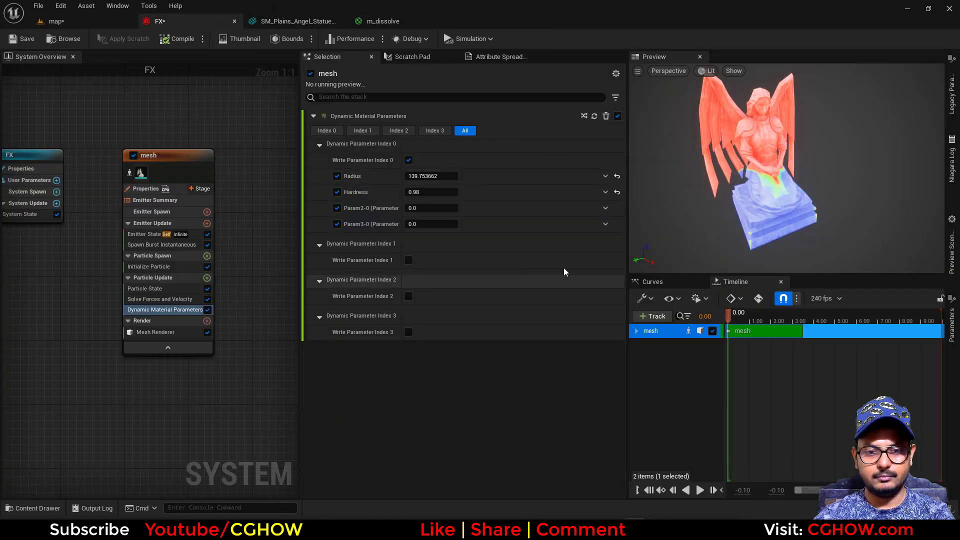
drag(701, 215, 720, 195)
drag(438, 176, 457, 176)
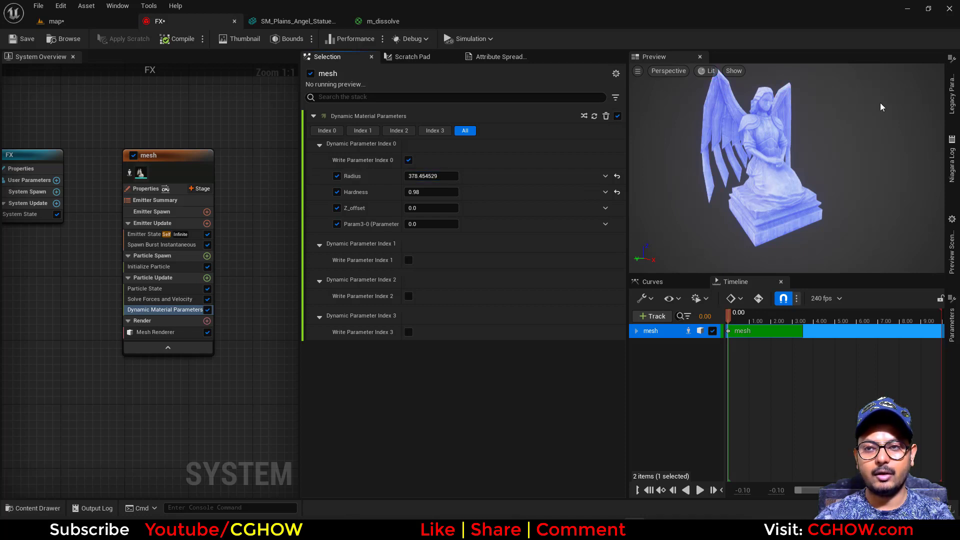
drag(432, 208, 410, 208)
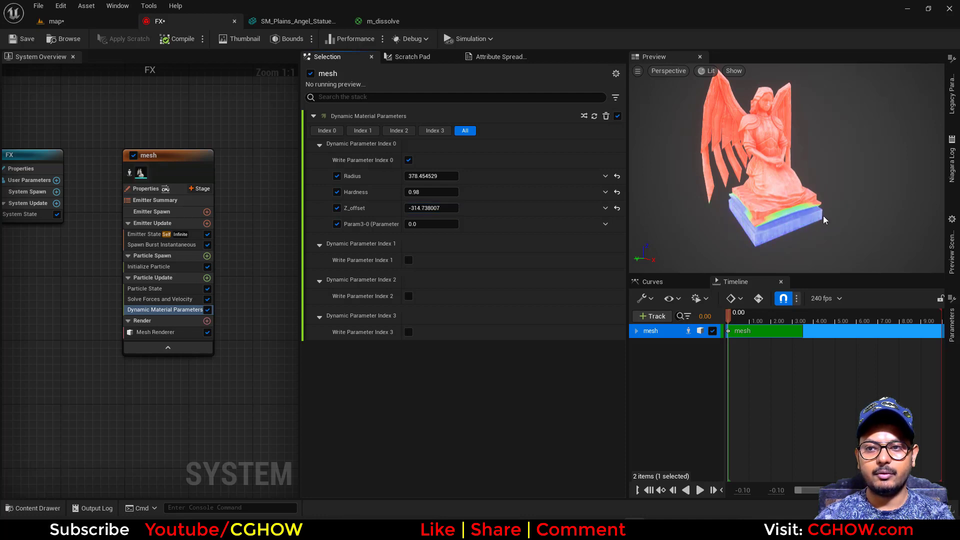
Set Z_offset to about -78.22 and try Radius values from about 262 upward
drag(824, 218, 847, 217)
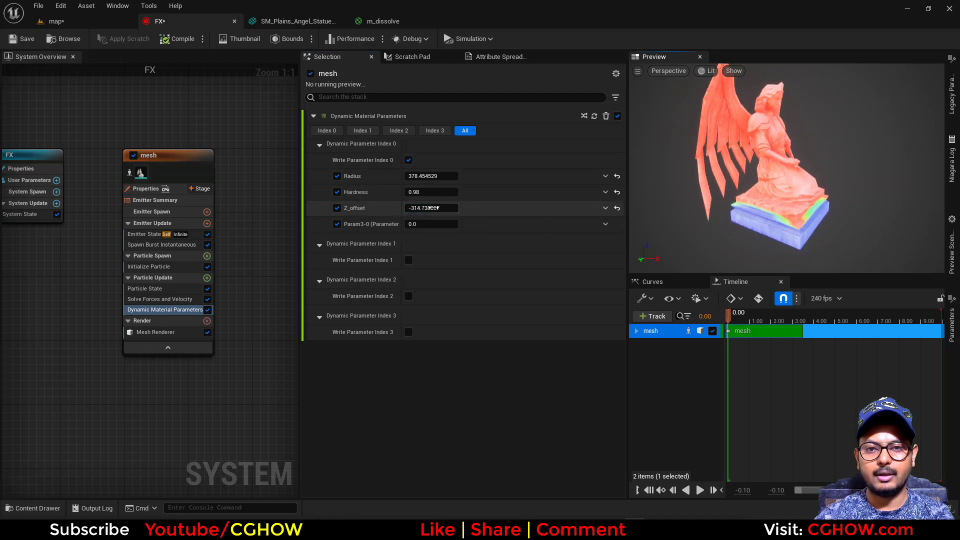
drag(430, 208, 445, 176)
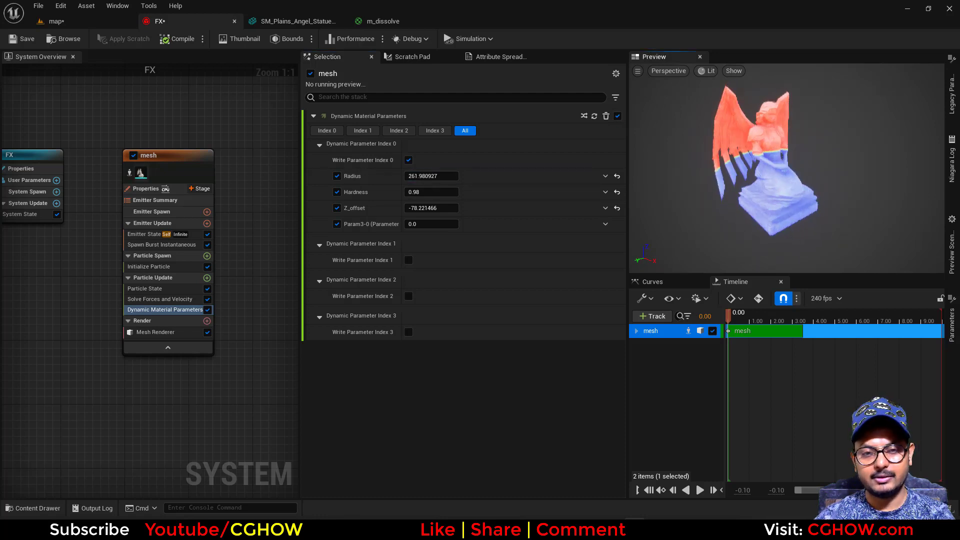
mouse_move(431, 178)
mouse_down()
mouse_move(452, 176)
mouse_move(432, 177)
mouse_up()
Set the Radius parameter to 300
click(431, 176)
text(30)
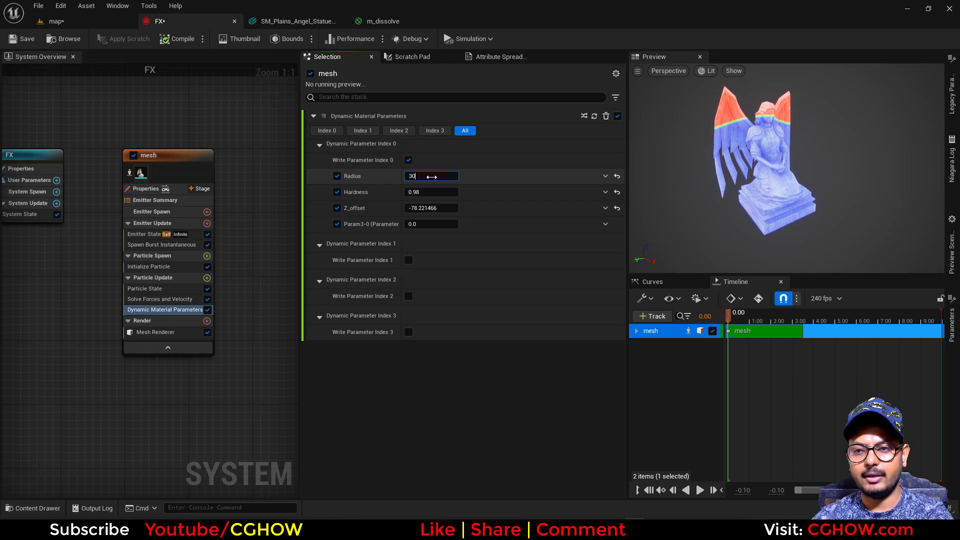
text(0)
key(Return)
Try Z_offset at about -130.05, reset it to its default, and try it at about 73.63
mouse_move(436, 208)
mouse_down()
mouse_move(416, 208)
mouse_move(429, 208)
mouse_up()
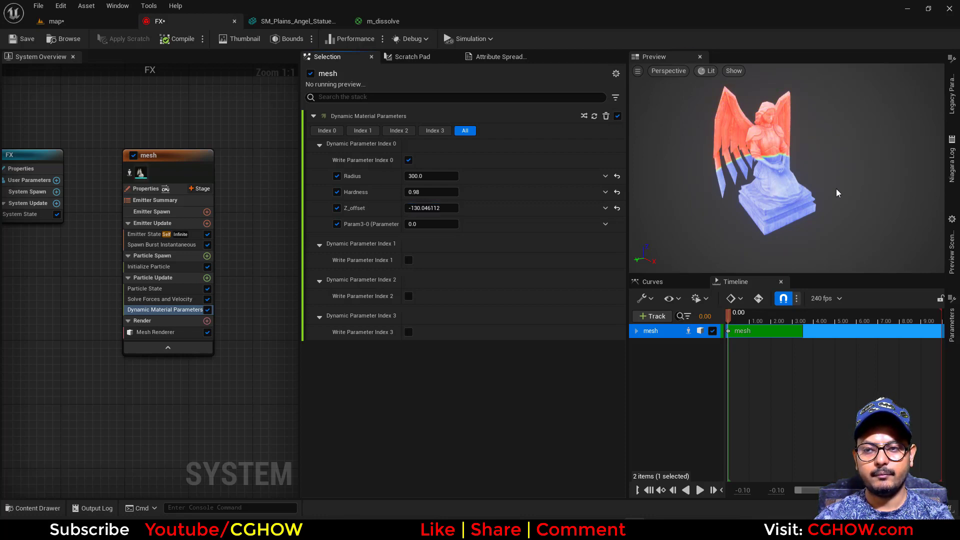
drag(839, 193, 878, 190)
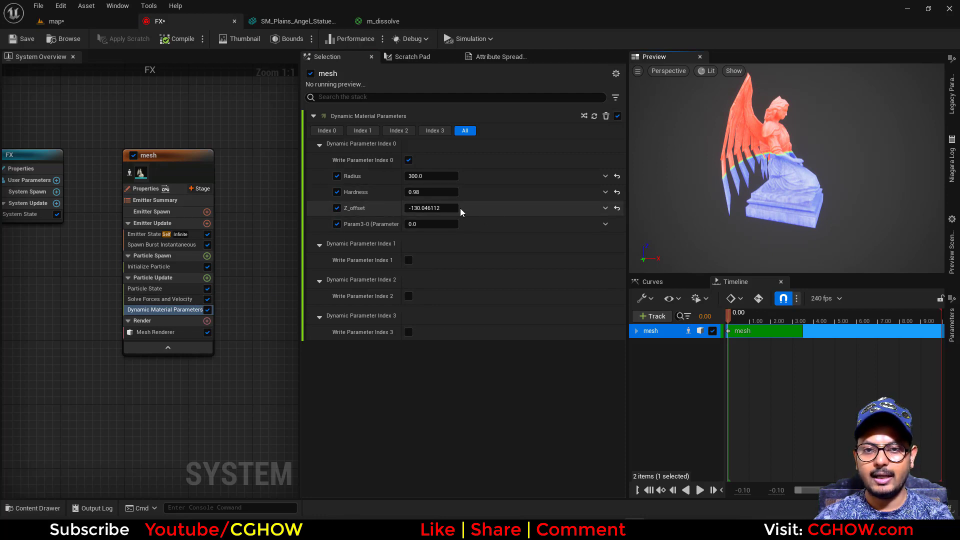
click(502, 213)
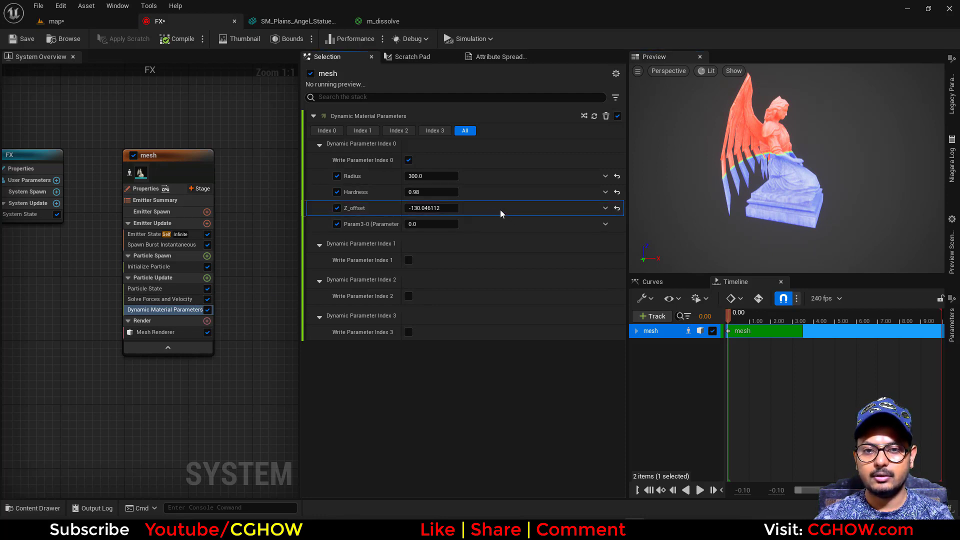
click(618, 208)
mouse_move(451, 207)
mouse_down()
mouse_move(390, 207)
mouse_move(458, 207)
mouse_move(445, 208)
mouse_up()
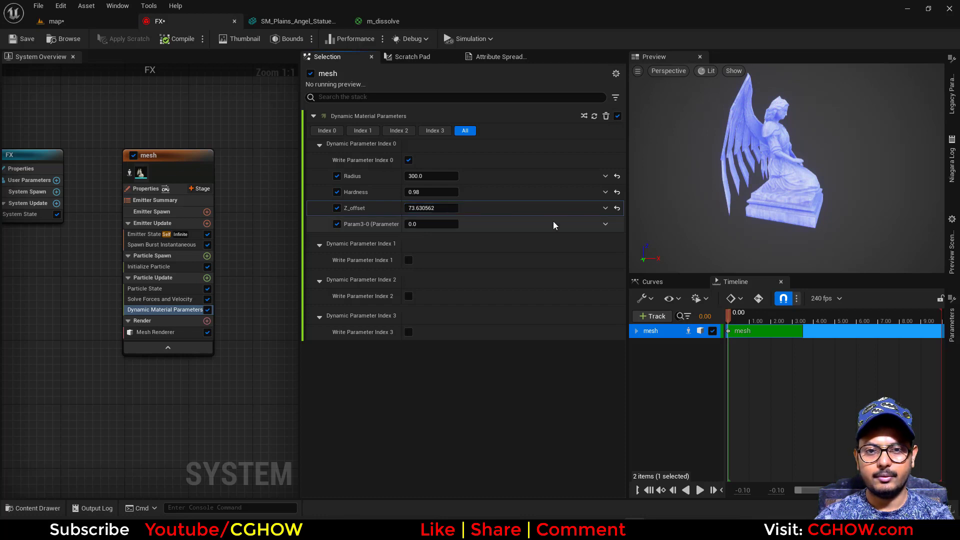
Drive Z_offset with a Float from Curve input, using the linear ramp-down curve template from 1 to 0
click(605, 208)
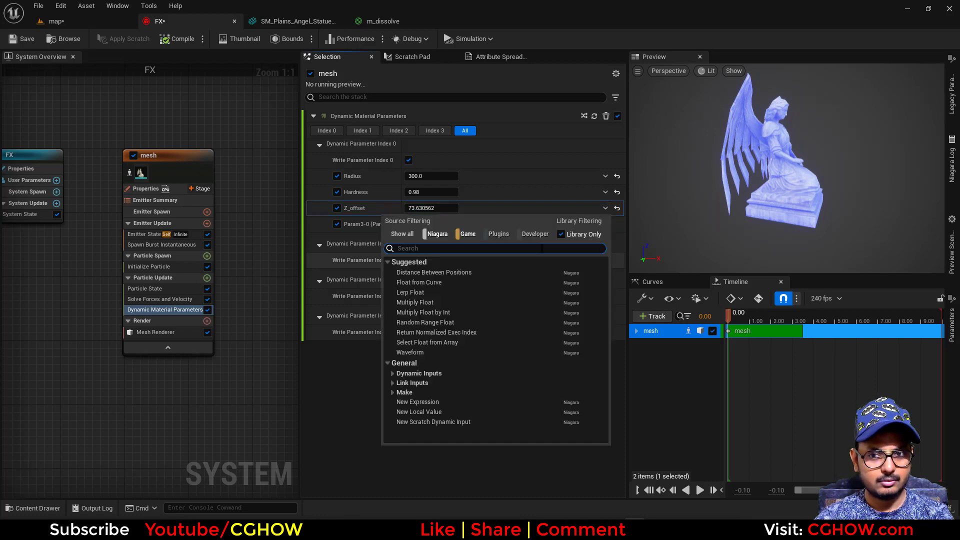
text(curve)
click(449, 272)
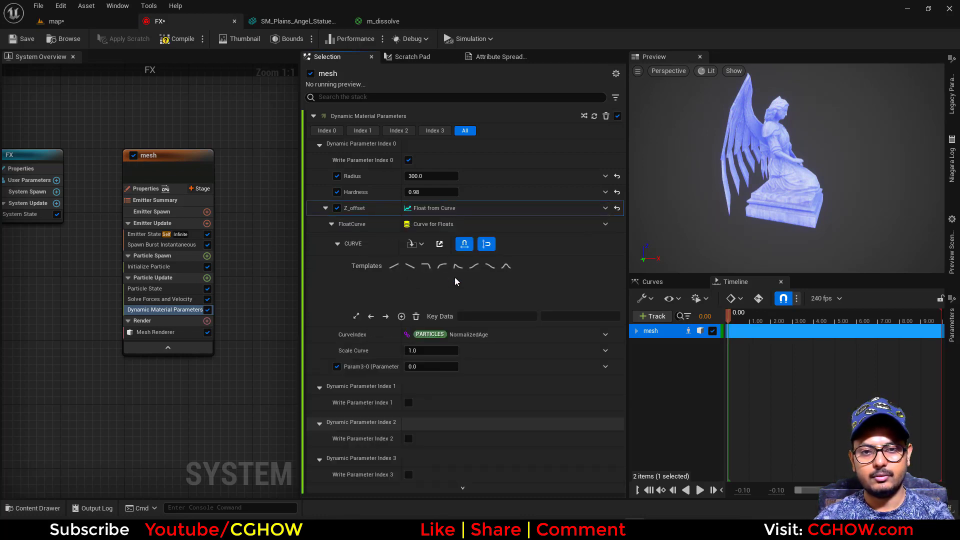
drag(412, 301, 362, 258)
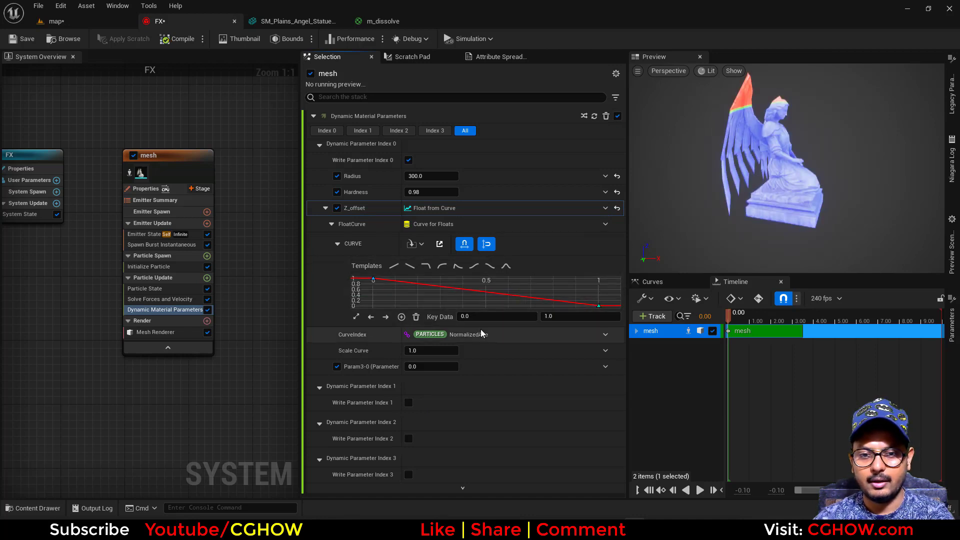
Set the Z_offset float curve's first key to -300 and its last key, at time 1.0, to 75
click(575, 318)
click(574, 318)
text(-3)
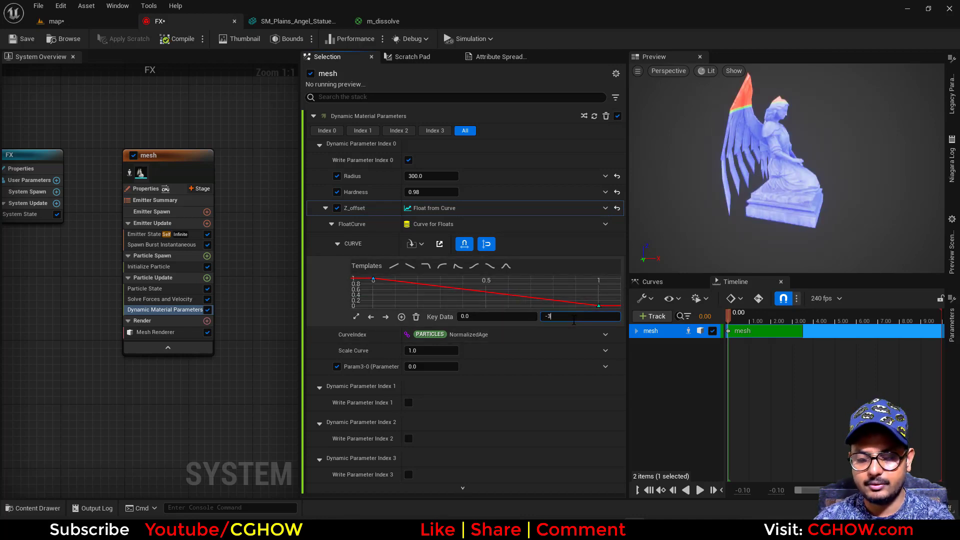
text(00)
key(Return)
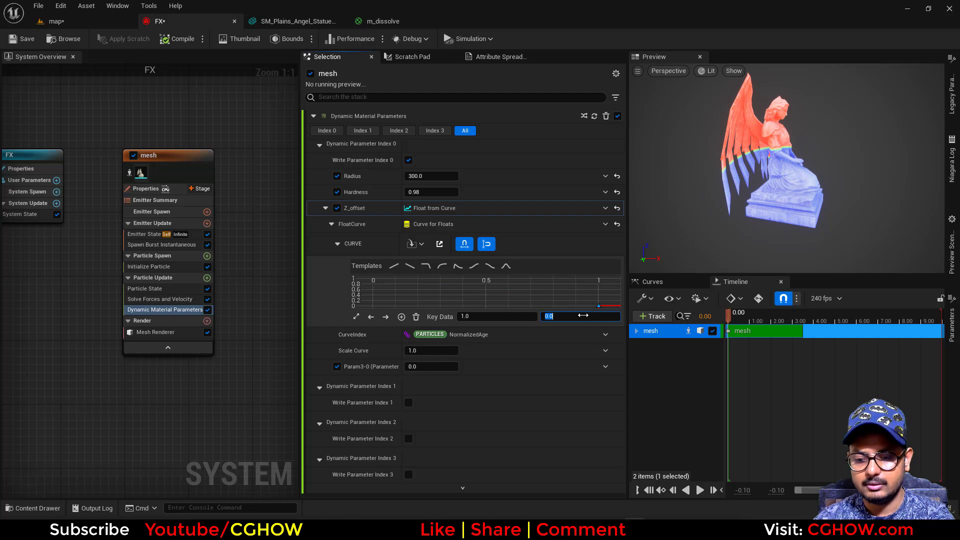
text(75)
key(Return)
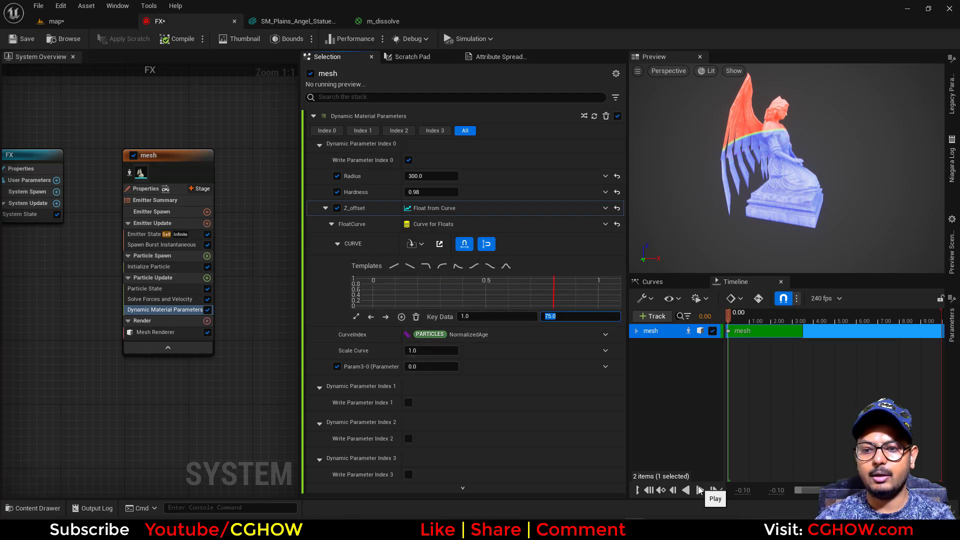
Play and scrub the dissolve in the preview, try Radius at about 129.1, and undo that change
click(699, 491)
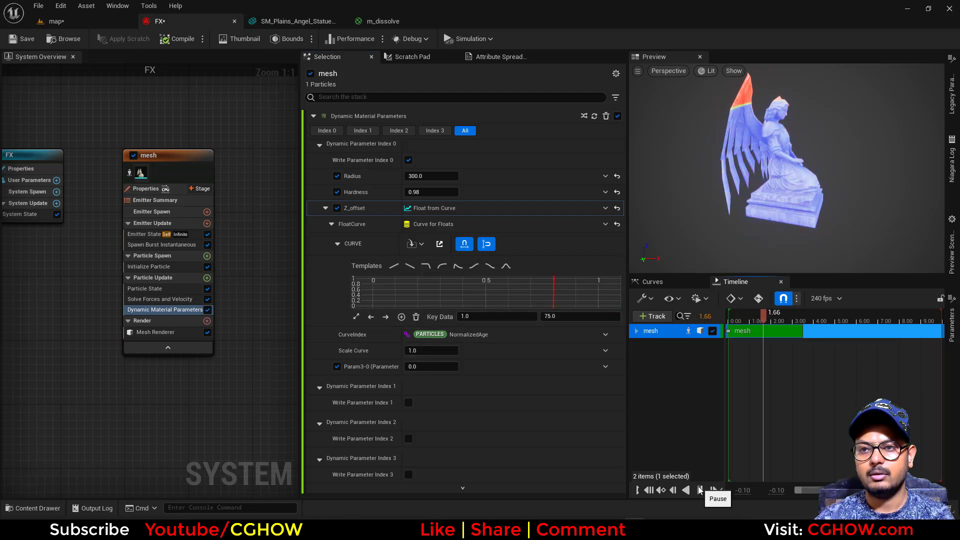
drag(800, 318, 762, 320)
drag(431, 176, 418, 176)
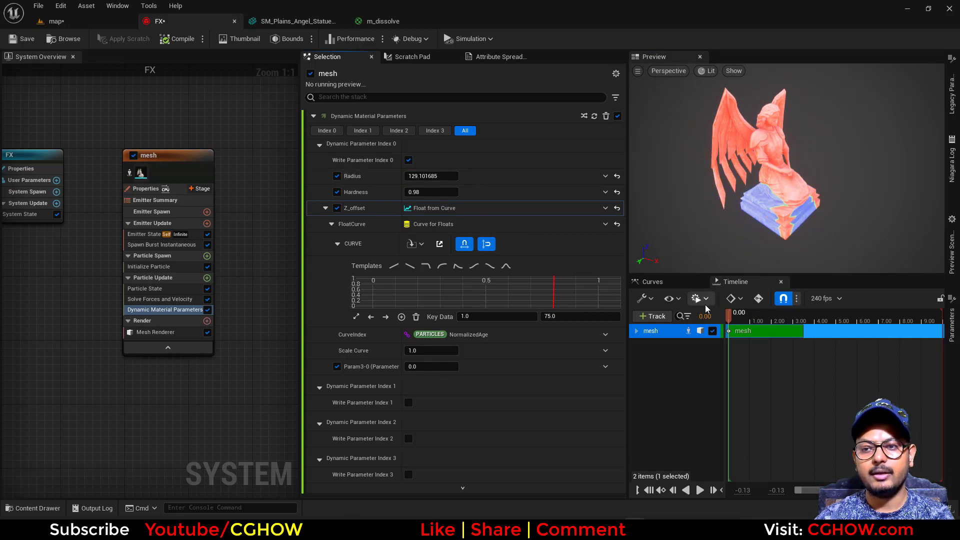
key(ctrl+z)
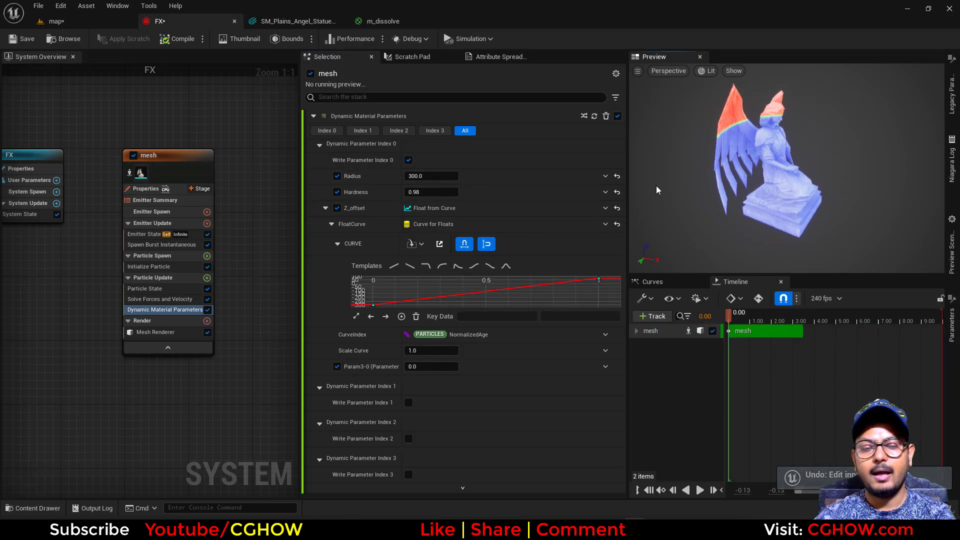
In the m_dissolve material, set the Dynamic Parameter's default G value to 0.95 and inspect the mask on the statue
click(351, 21)
right_drag(419, 317, 455, 284)
click(343, 320)
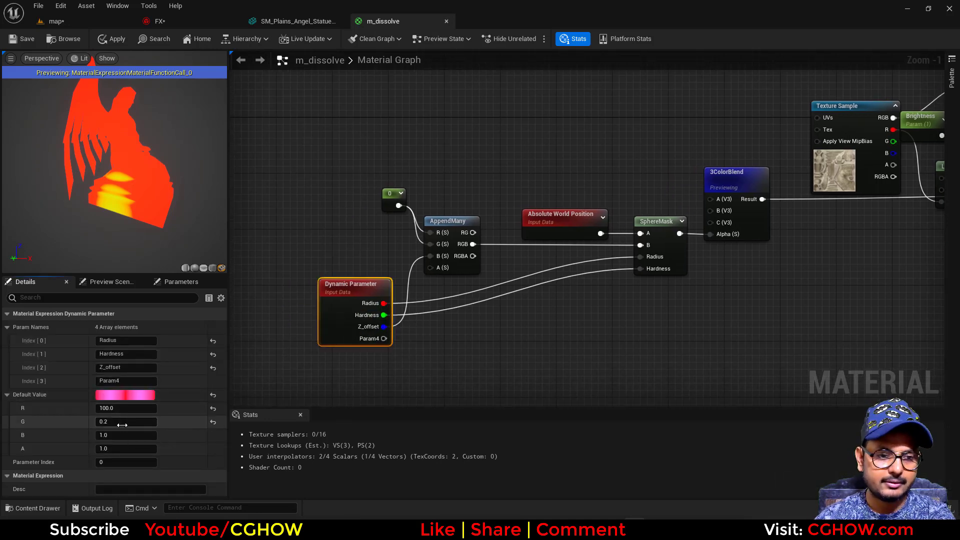
click(139, 422)
text(.95)
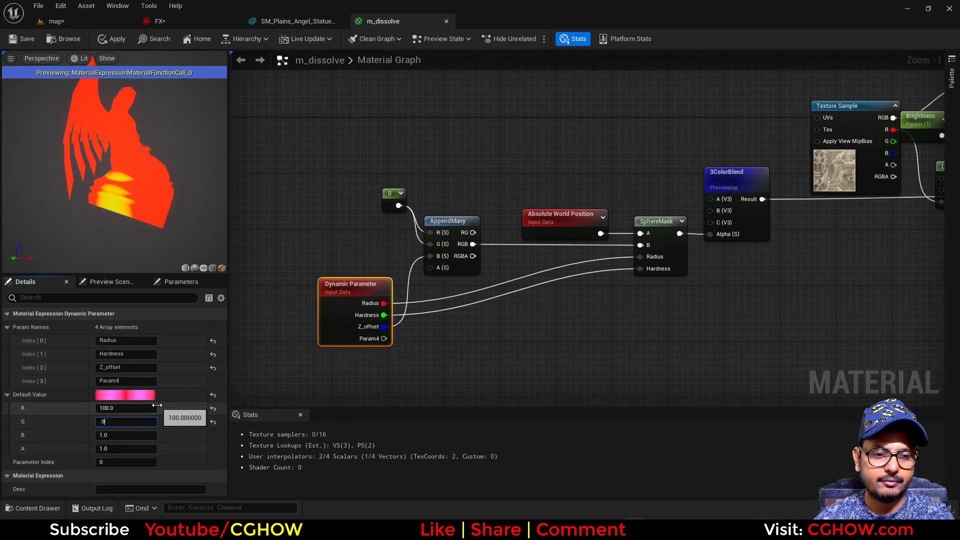
key(Return)
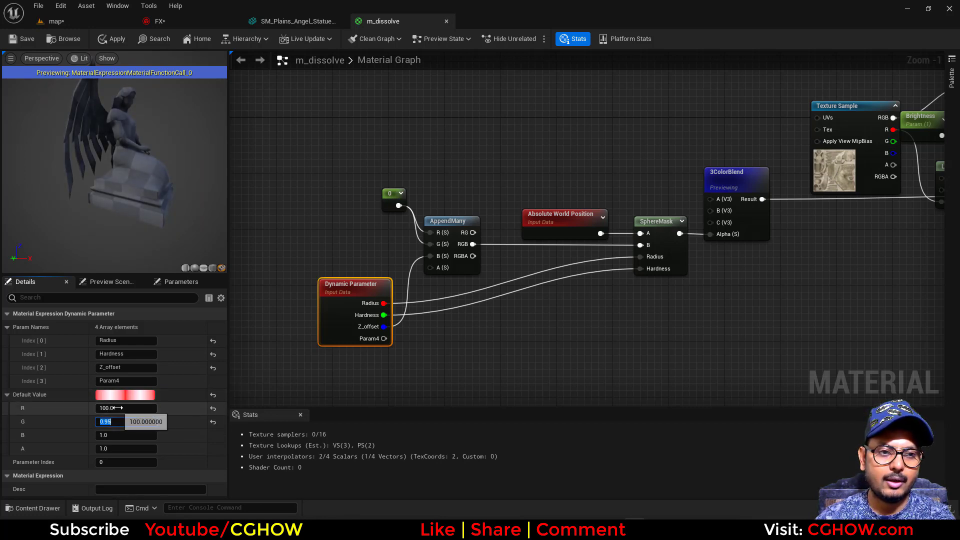
drag(118, 209, 123, 122)
Move the Absolute World Position node up and away from SphereMask, and place the 0 constant beside AppendMany
right_drag(508, 232, 517, 303)
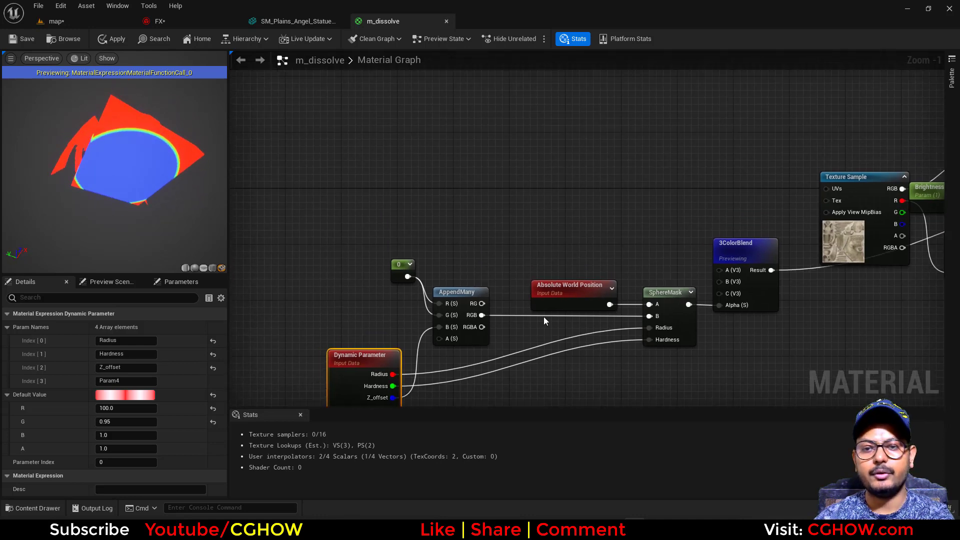
drag(547, 305, 505, 262)
right_drag(537, 293, 566, 290)
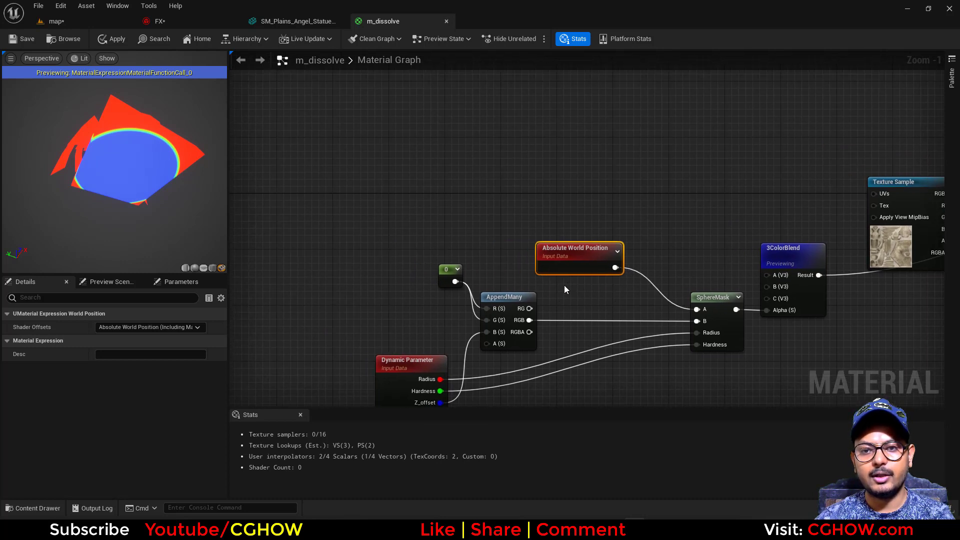
drag(439, 278, 440, 313)
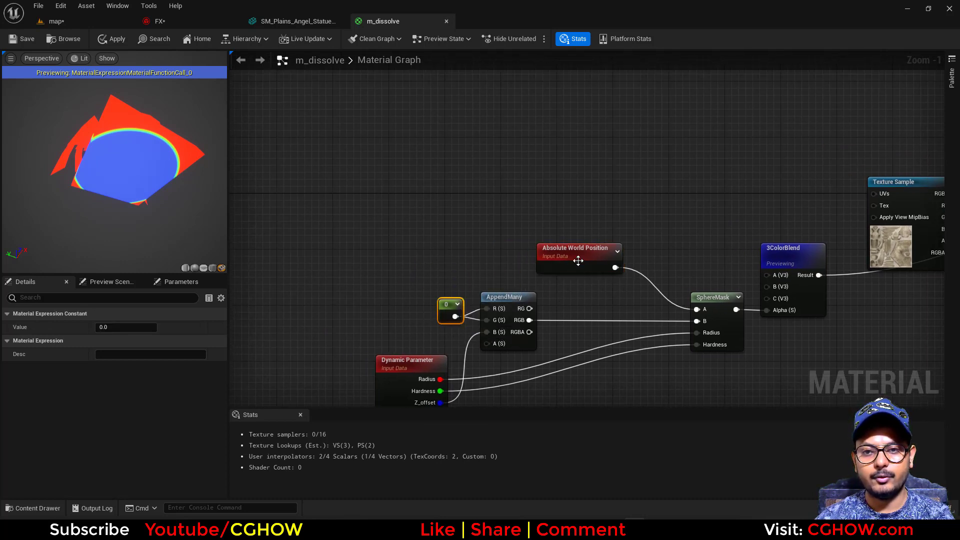
drag(582, 252, 533, 202)
Insert an Add node between Absolute World Position and SphereMask's A input
click(590, 206)
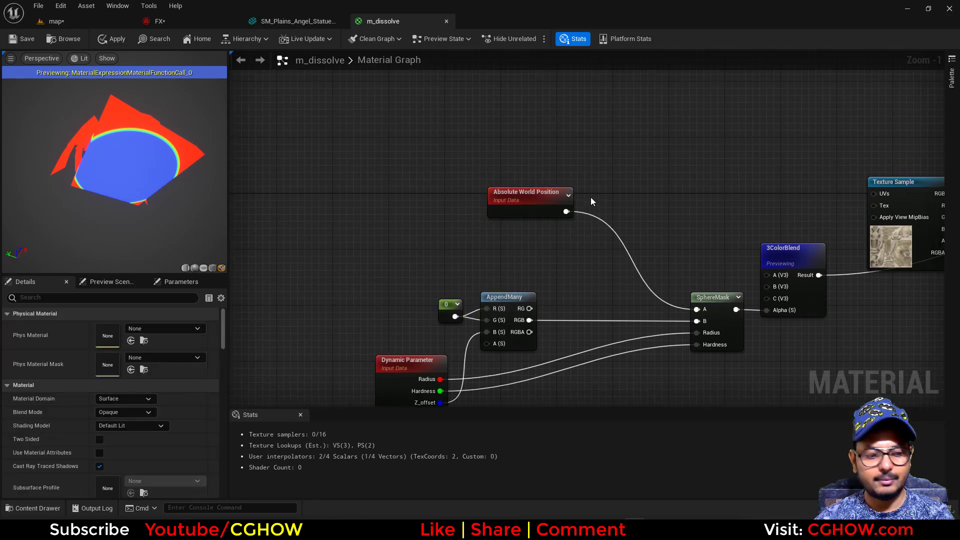
click(591, 202)
drag(629, 212, 697, 309)
Add a Texture Sample node left of Absolute World Position and assign it the noise_blur texture
right_drag(451, 228, 487, 233)
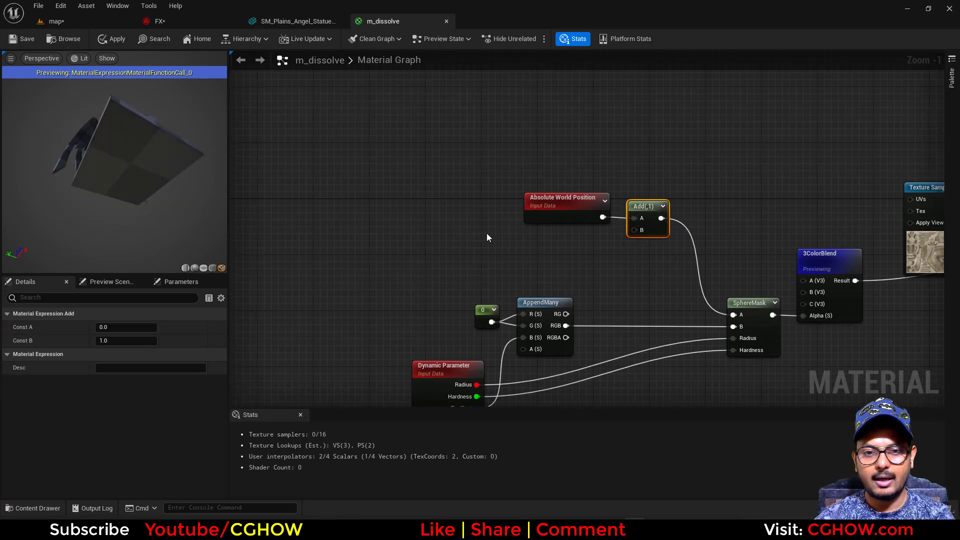
click(415, 198)
click(152, 413)
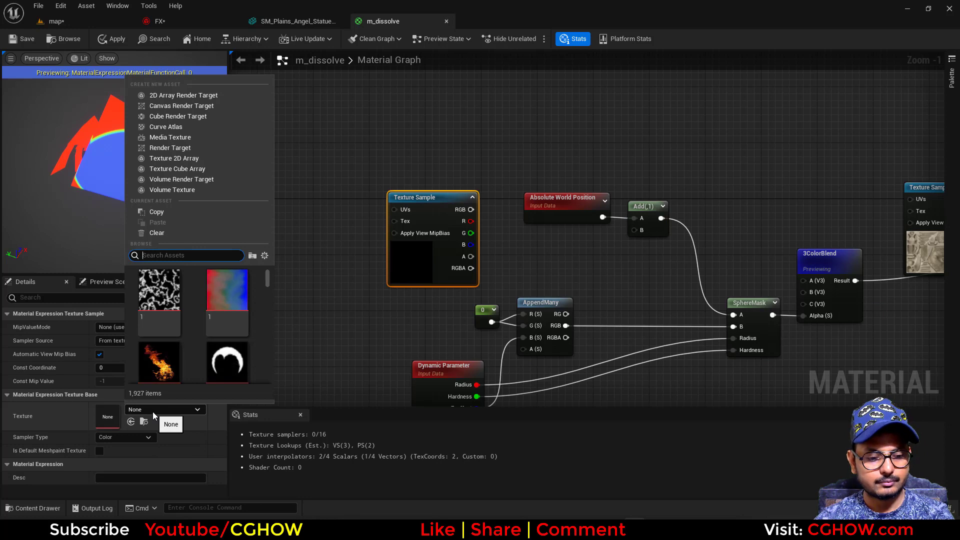
text(noies)
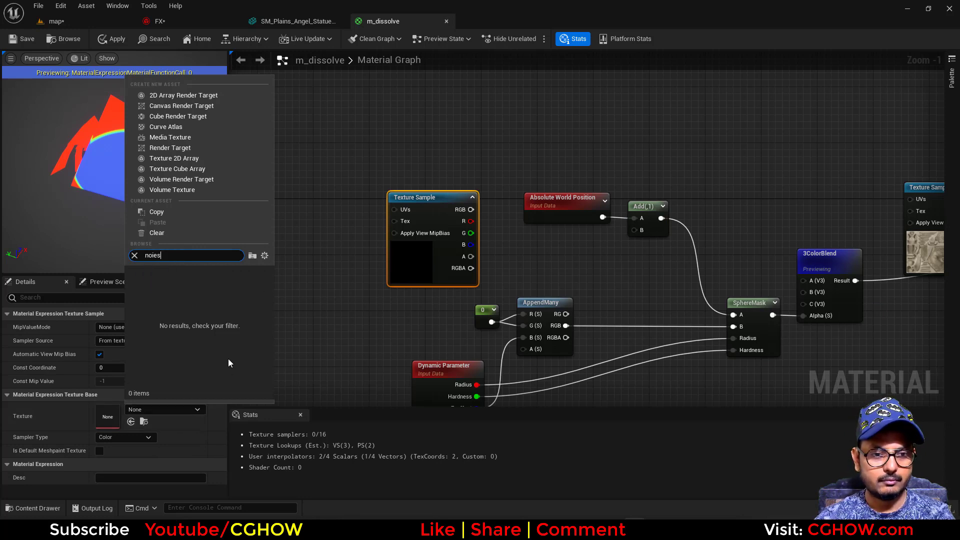
key(BackSpace)
key(BackSpace)
click(235, 377)
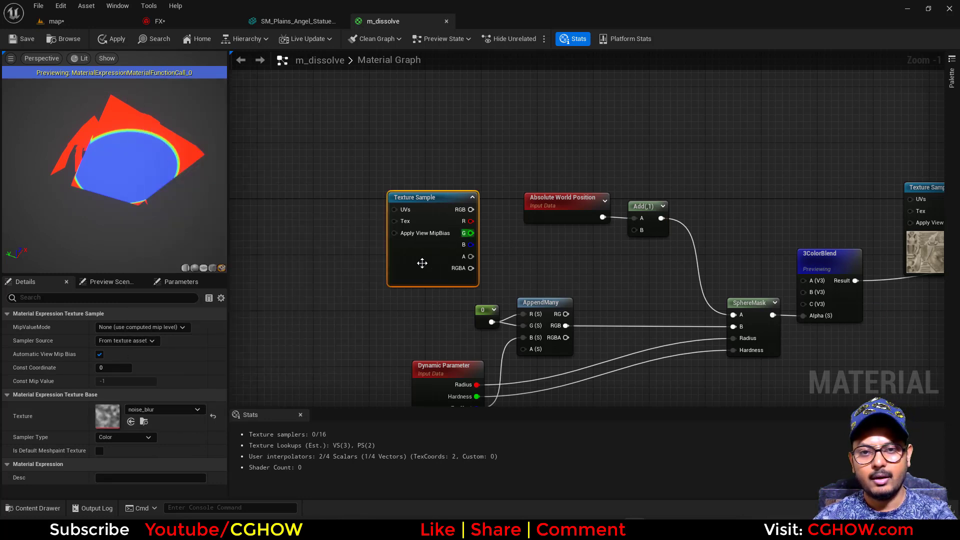
drag(422, 263, 389, 277)
Multiply the noise texture's R output by about 335.8 and connect the result to Add's B input
click(468, 229)
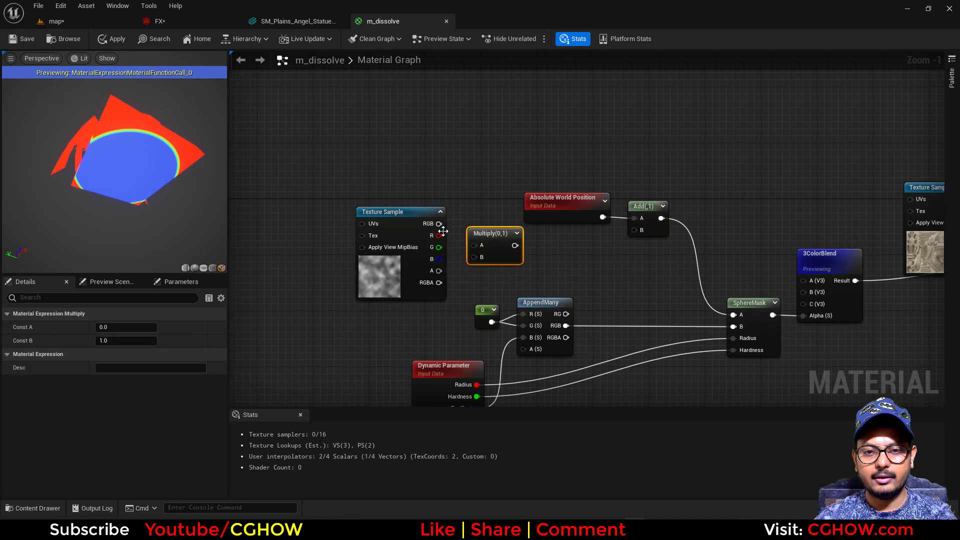
drag(439, 236, 473, 245)
drag(620, 227, 634, 230)
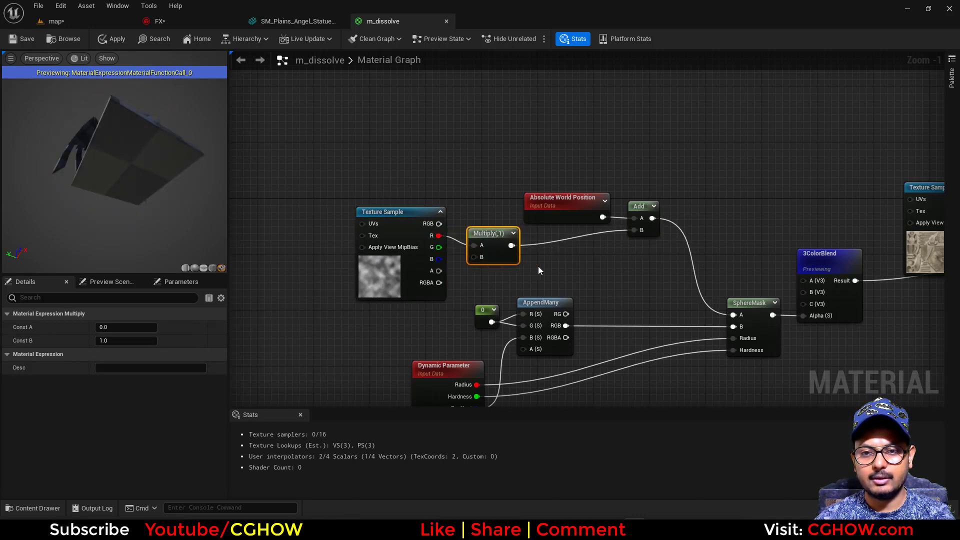
drag(503, 252, 504, 245)
drag(125, 341, 160, 341)
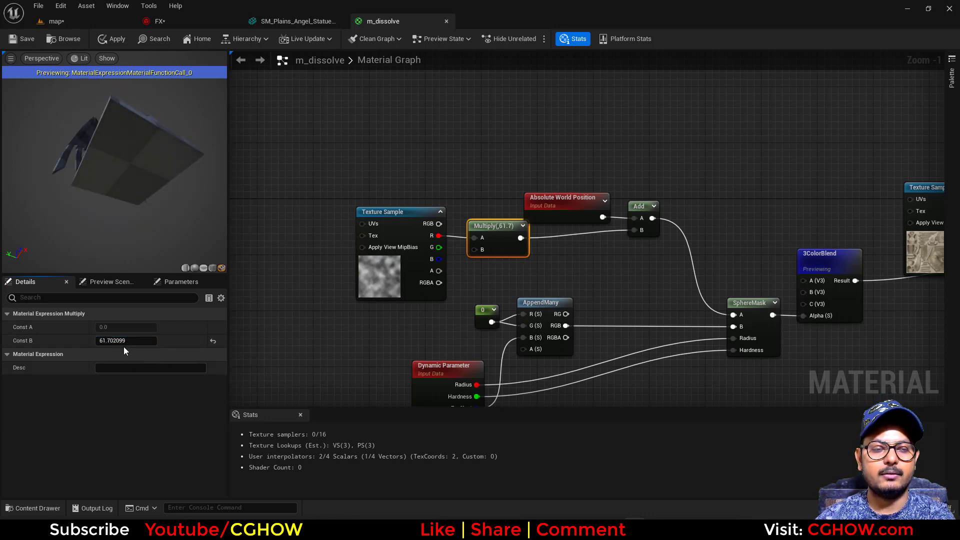
mouse_move(125, 341)
mouse_down()
mouse_move(145, 341)
mouse_move(115, 341)
mouse_up()
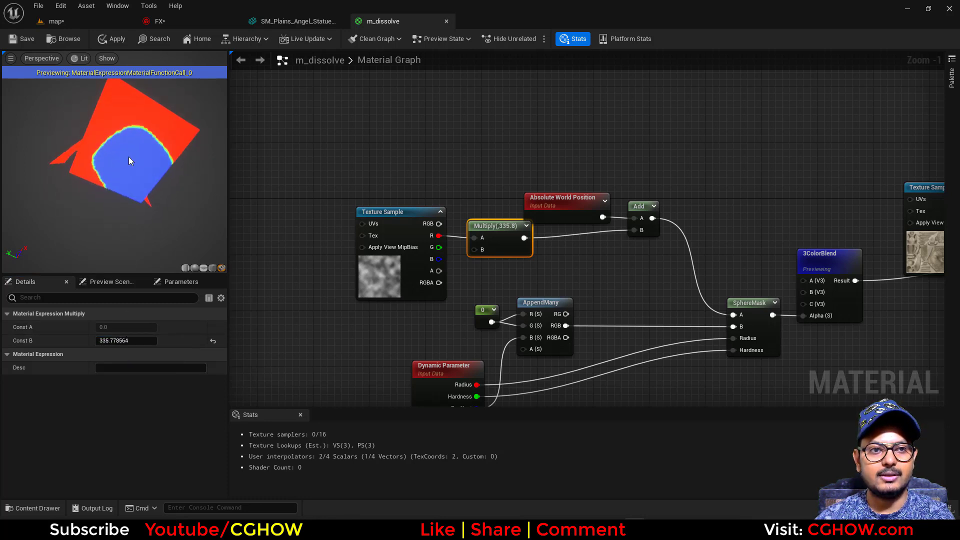
drag(93, 164, 79, 142)
Duplicate the Absolute World Position node and place the copy left of the noise Texture Sample
right_drag(375, 269, 472, 281)
mouse_move(474, 299)
mouse_down()
mouse_move(472, 311)
mouse_move(481, 299)
mouse_up()
right_drag(486, 298, 485, 324)
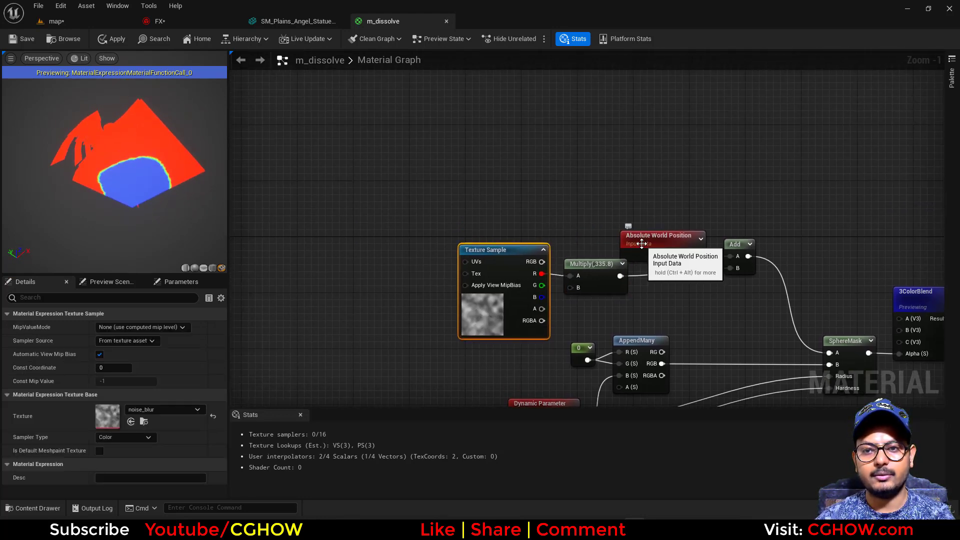
click(636, 249)
key(ctrl+w)
drag(360, 231, 267, 243)
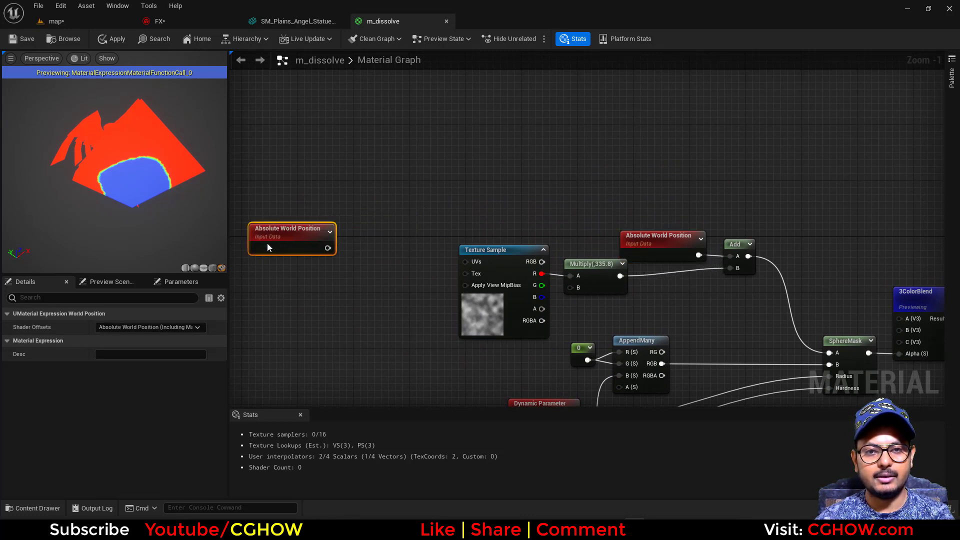
Route the duplicated Absolute World Position through an R G Component Mask into the A input of a new Multiply node
click(355, 226)
key(shift+c)
shift+click(355, 223)
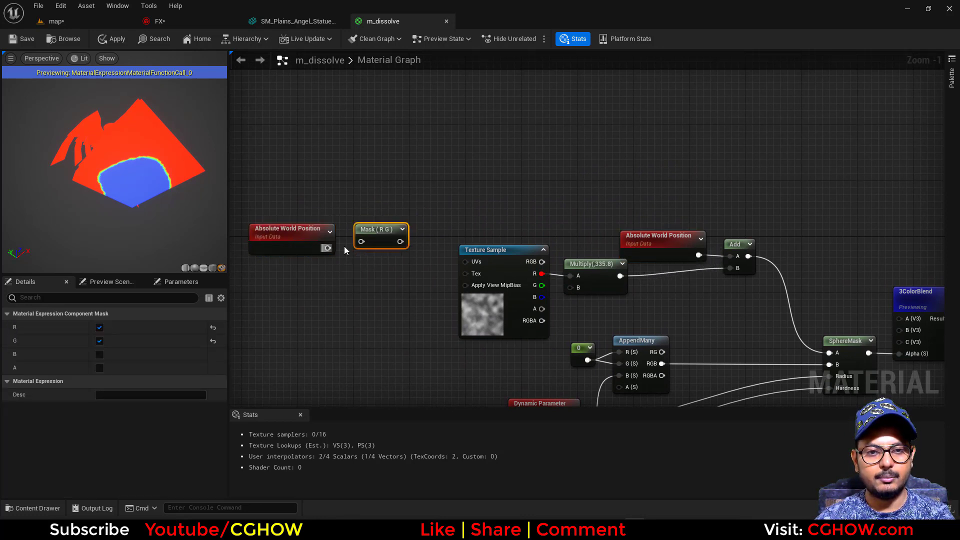
drag(328, 248, 414, 248)
key(m)
click(407, 230)
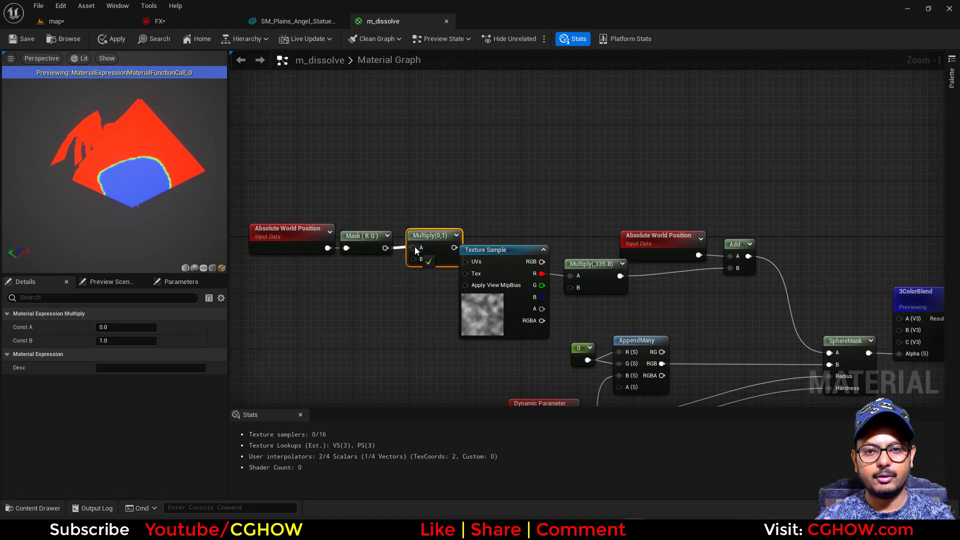
key(s)
click(362, 269)
right_drag(415, 314, 403, 176)
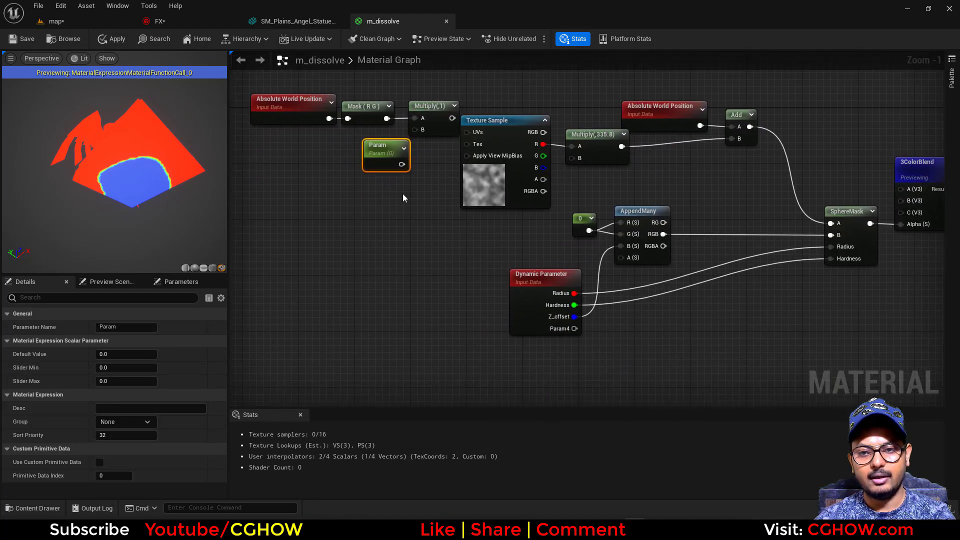
key(Delete)
Duplicate the Dynamic Parameter node, place the copy below the new Multiply, and set its Parameter Index to 1
right_drag(414, 140, 403, 167)
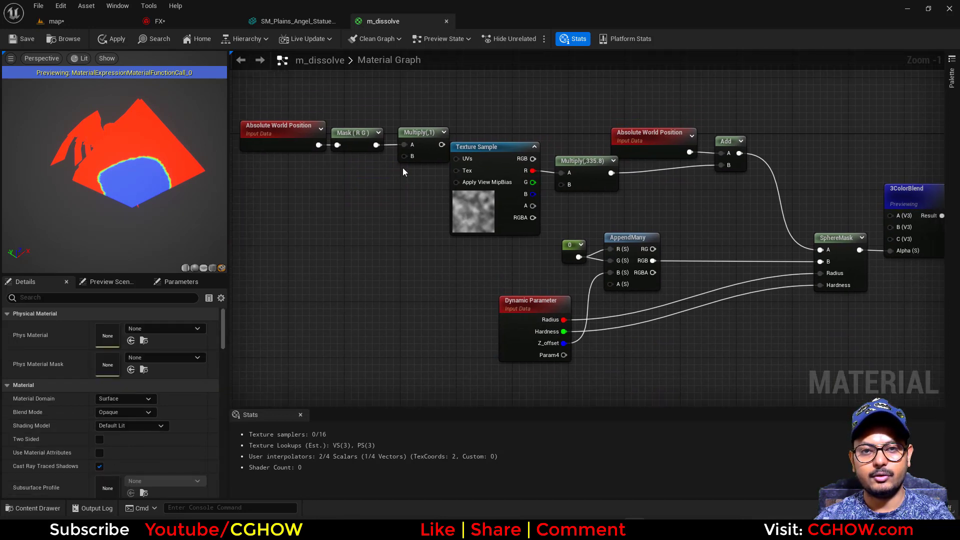
click(419, 152)
click(512, 335)
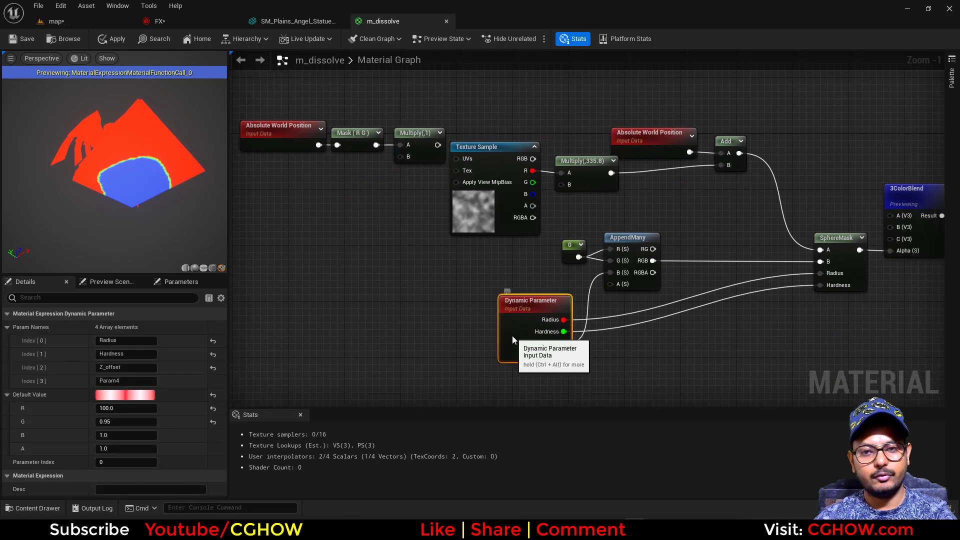
key(ctrl+d)
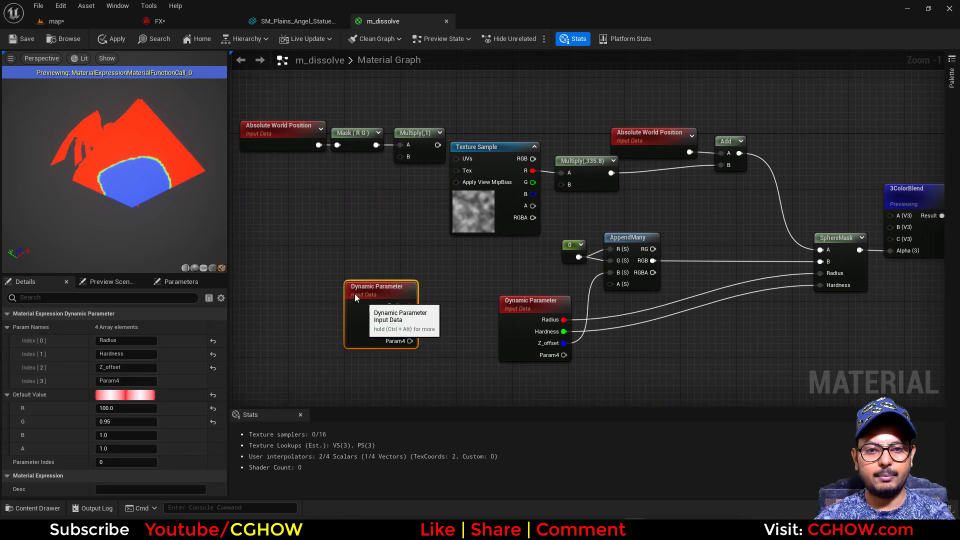
drag(356, 293, 313, 265)
click(103, 462)
text(1)
Reset the copied Dynamic Parameter's inherited names, and name its first two parameters tile and distort
click(214, 368)
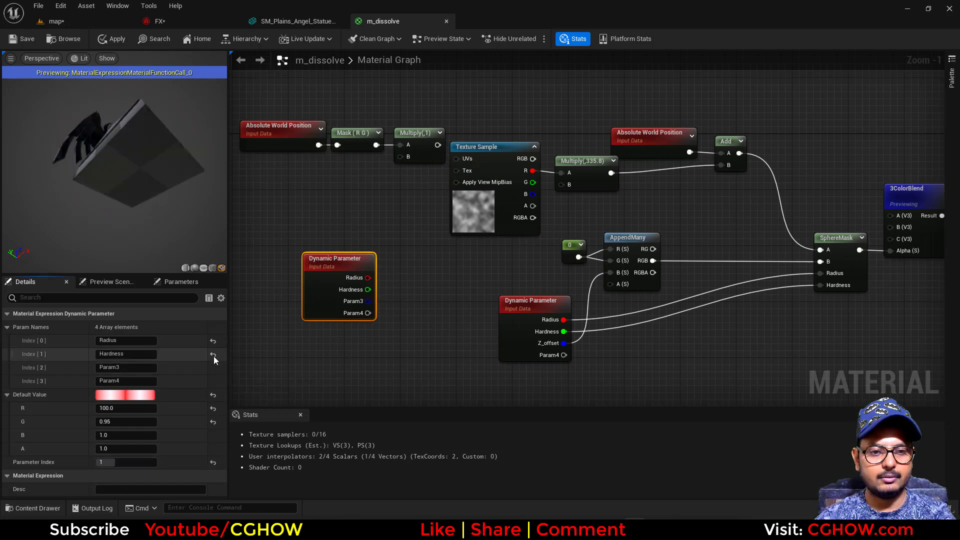
click(214, 355)
click(215, 342)
text(tile)
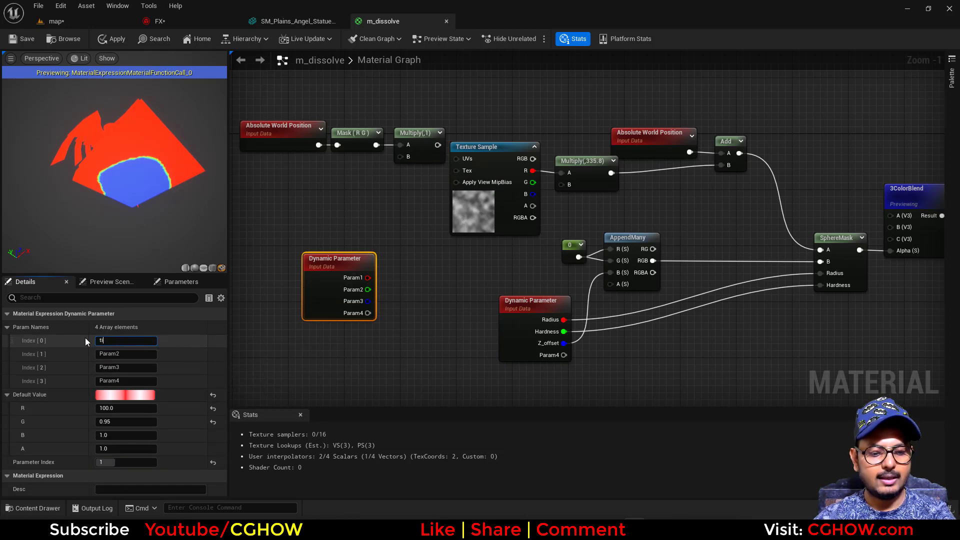
text(d)
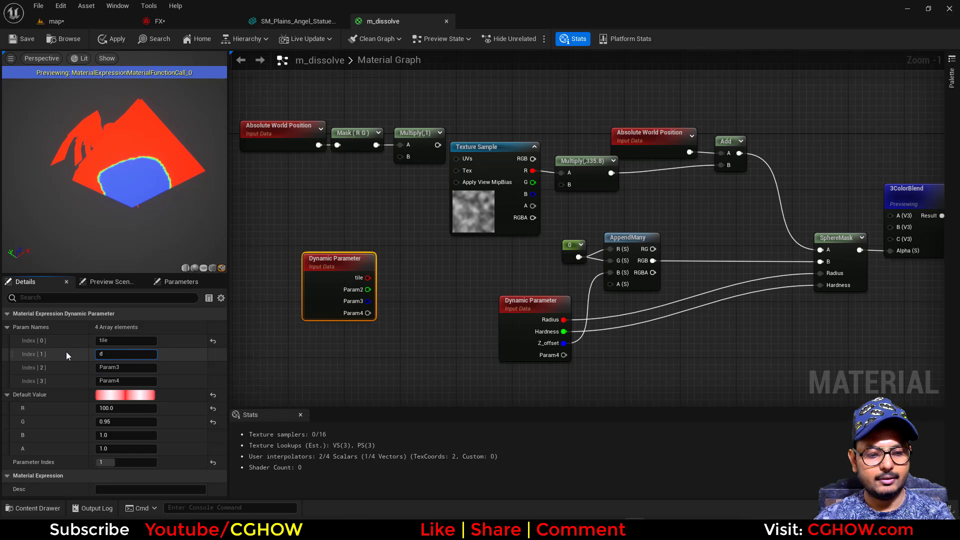
text(istor)
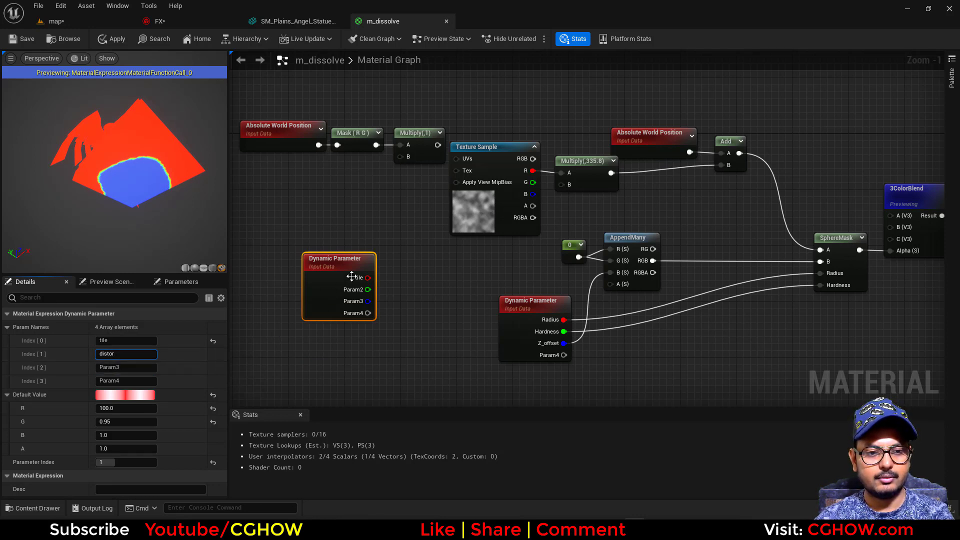
text(t)
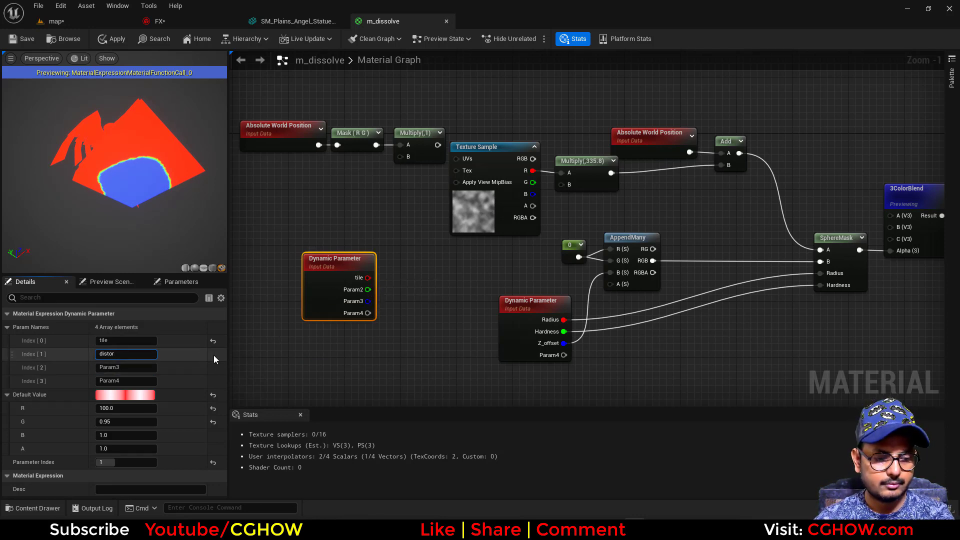
key(Return)
Connect distort to the noise Multiply's B input and tile to the B input of the Multiply after the R G mask
drag(368, 289, 568, 184)
mouse_move(396, 159)
mouse_down()
mouse_move(373, 277)
mouse_move(395, 166)
mouse_up()
drag(368, 278, 379, 246)
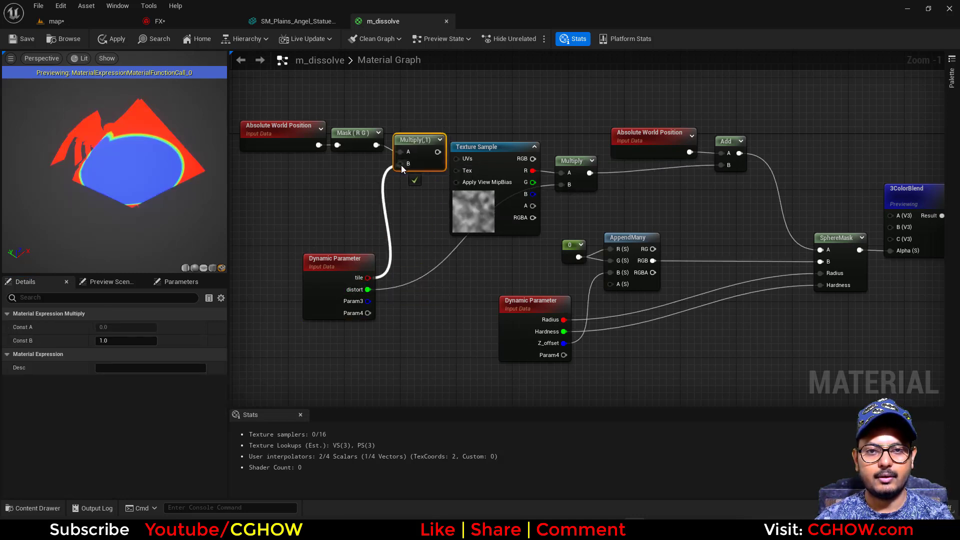
Feed the tile-scaled Multiply into the noise Texture Sample's UVs and save the material
drag(401, 169, 402, 166)
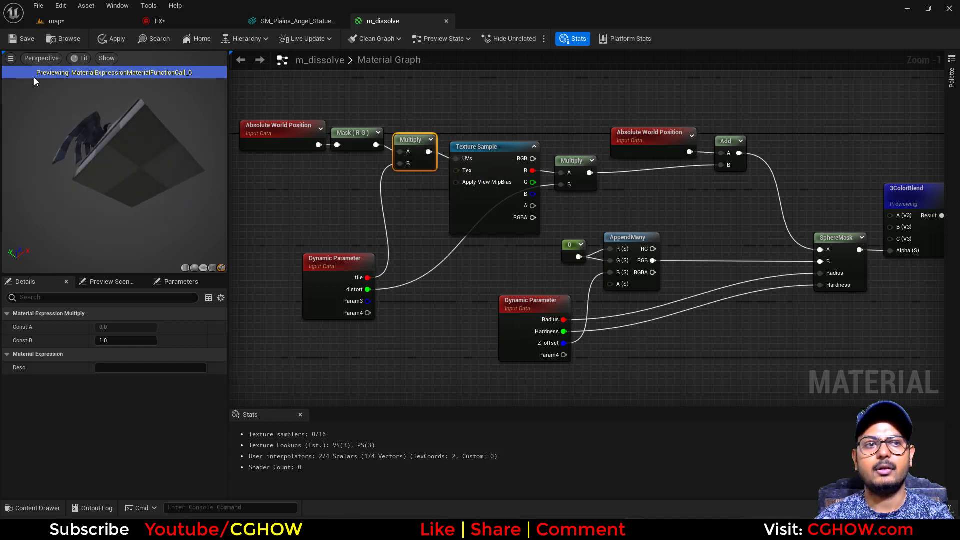
click(30, 42)
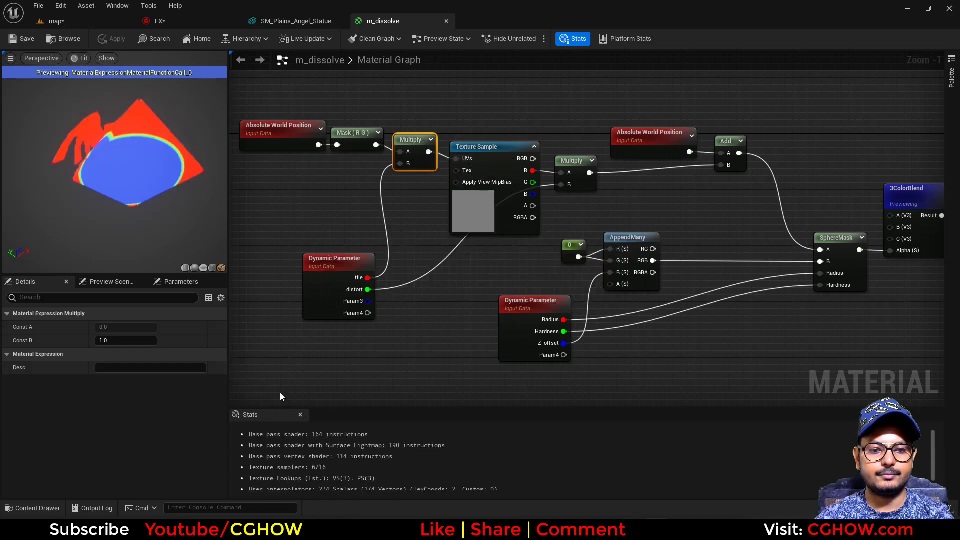
In the FX system's Dynamic Material Parameters, enable writing of Parameter Index 1 and set tile to 0.01
click(164, 22)
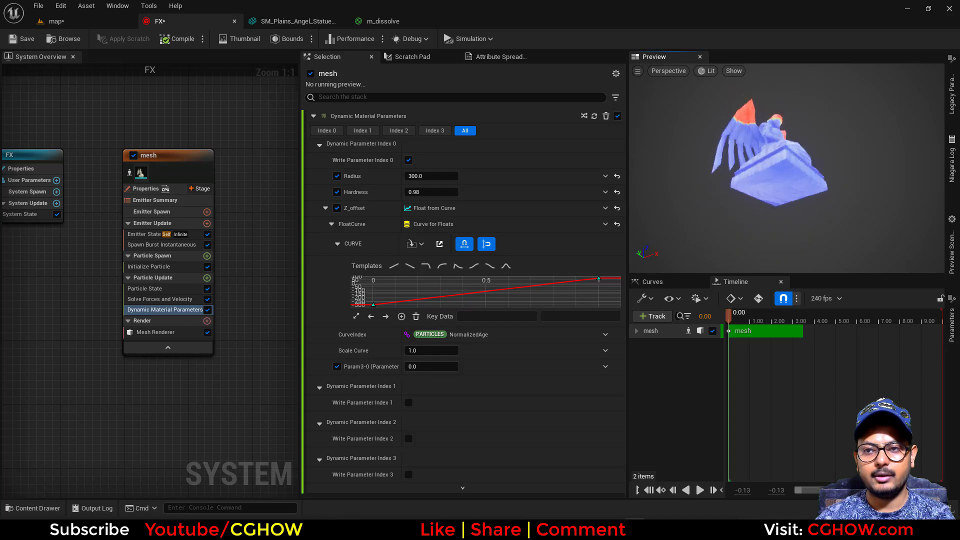
mouse_move(744, 320)
mouse_down()
mouse_move(764, 321)
mouse_move(742, 320)
mouse_up()
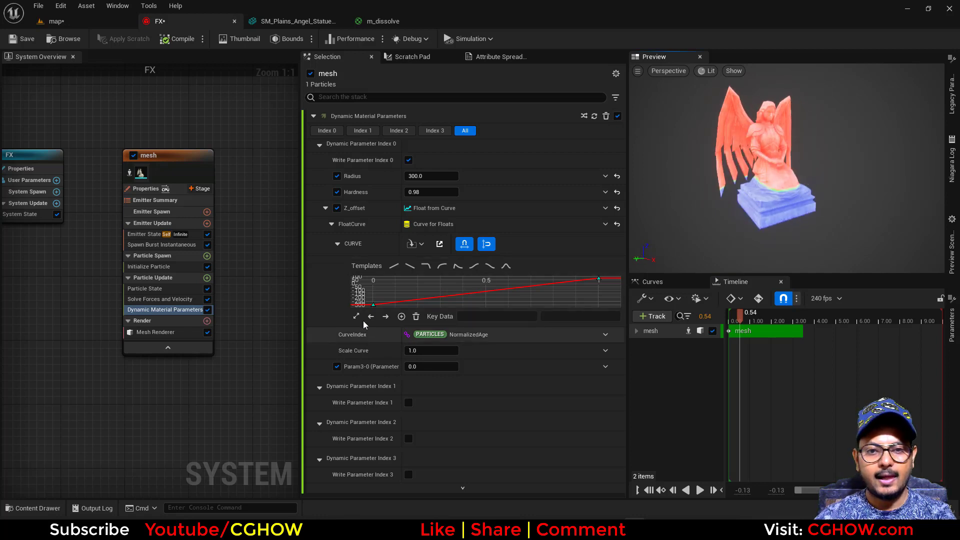
click(409, 403)
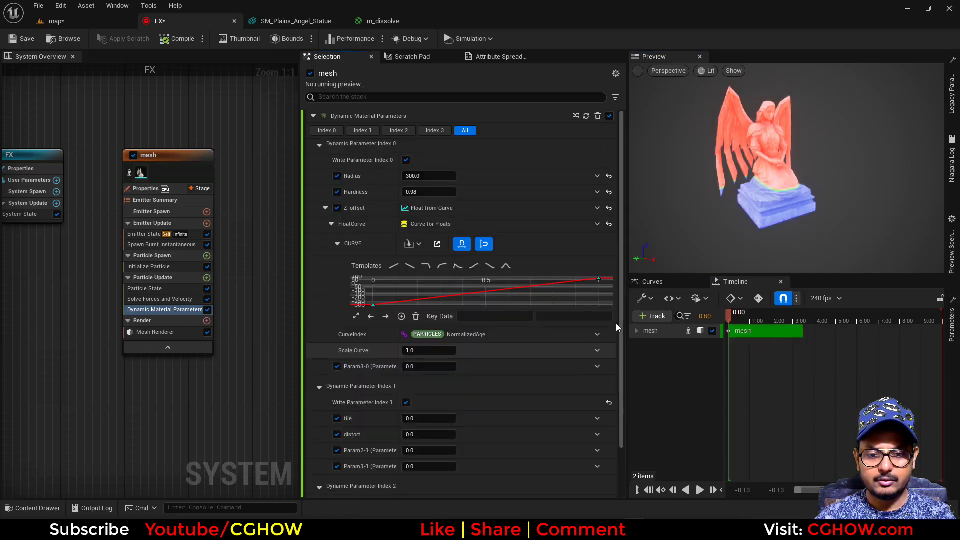
scroll(621, 337, down, 2)
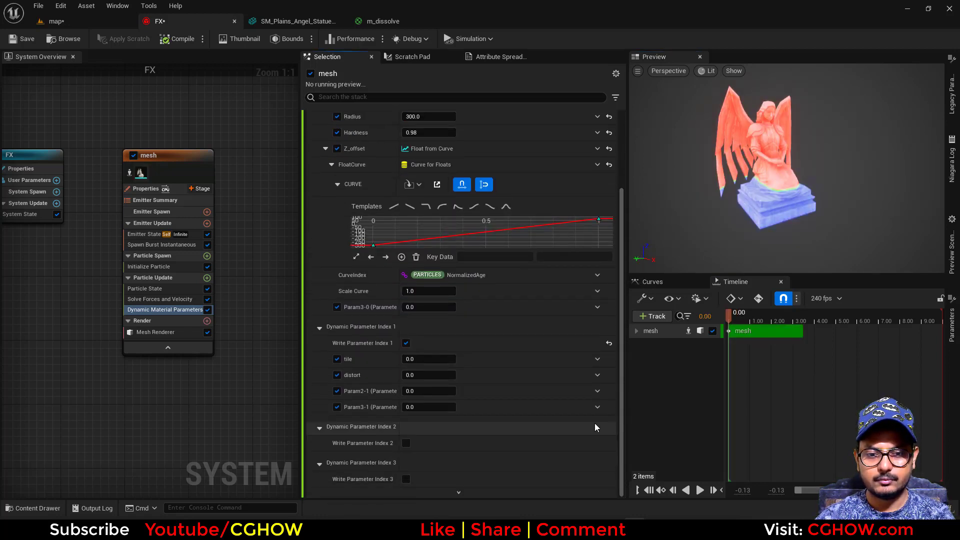
click(418, 359)
text(1)
key(Return)
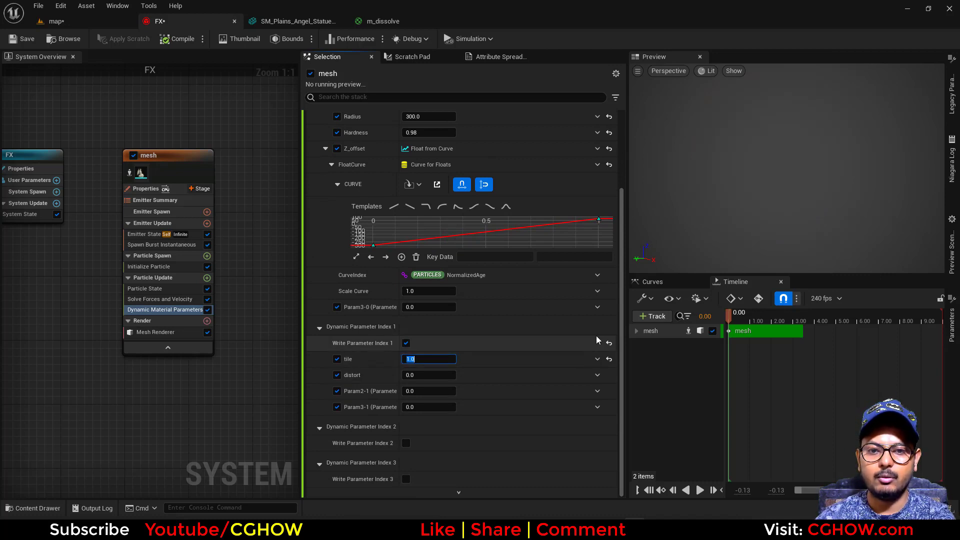
text(0.01)
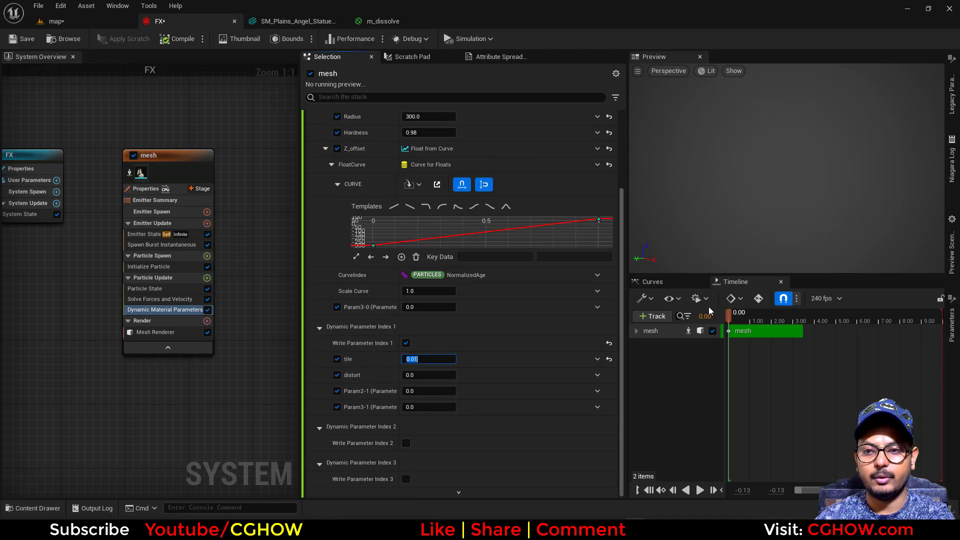
Set distort to about 61.93 and tile to 0.008, checking the dissolve edge at several times on the timeline
click(752, 314)
drag(425, 375, 481, 375)
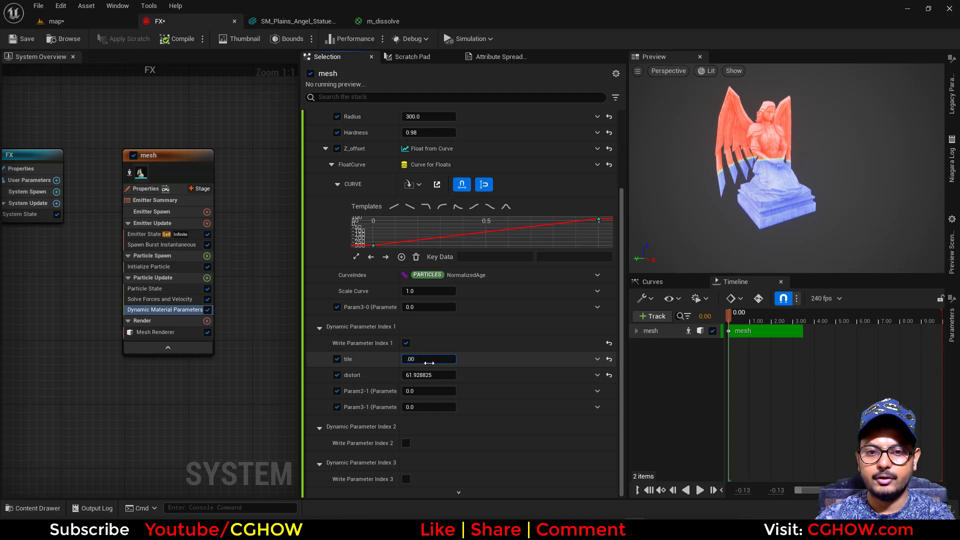
text(0.008)
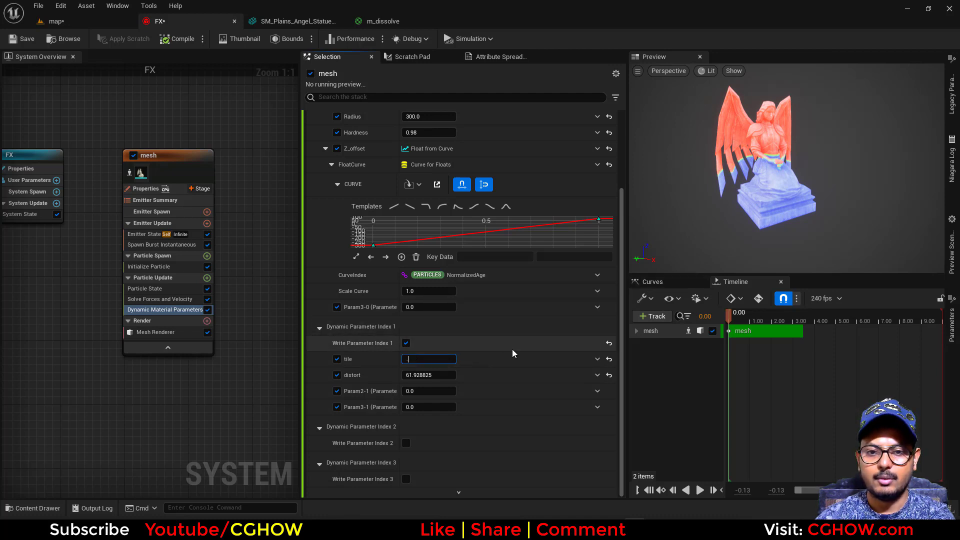
key(Return)
mouse_move(701, 205)
mouse_down()
mouse_move(775, 201)
mouse_move(700, 207)
mouse_up()
click(731, 315)
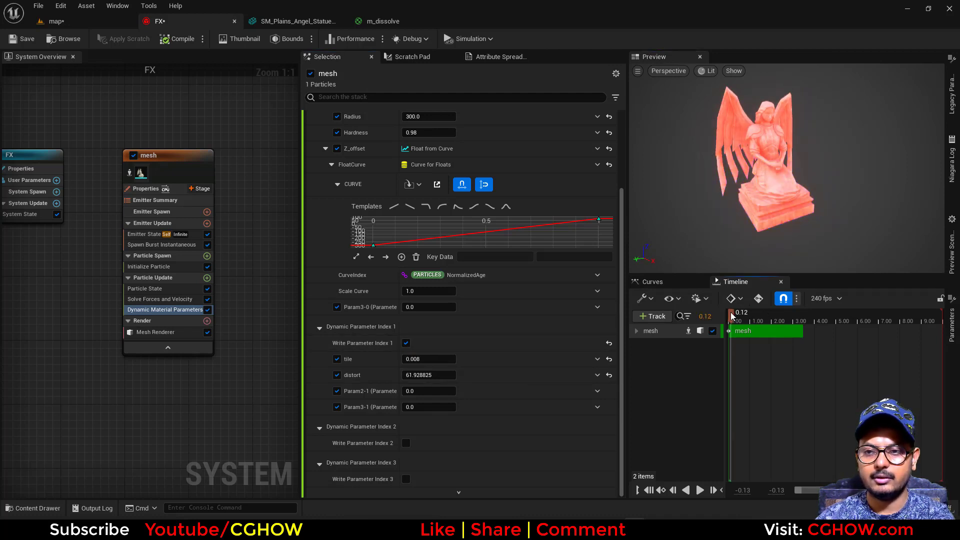
mouse_move(746, 317)
mouse_down()
mouse_move(774, 320)
mouse_move(731, 321)
mouse_move(772, 322)
mouse_move(750, 323)
mouse_up()
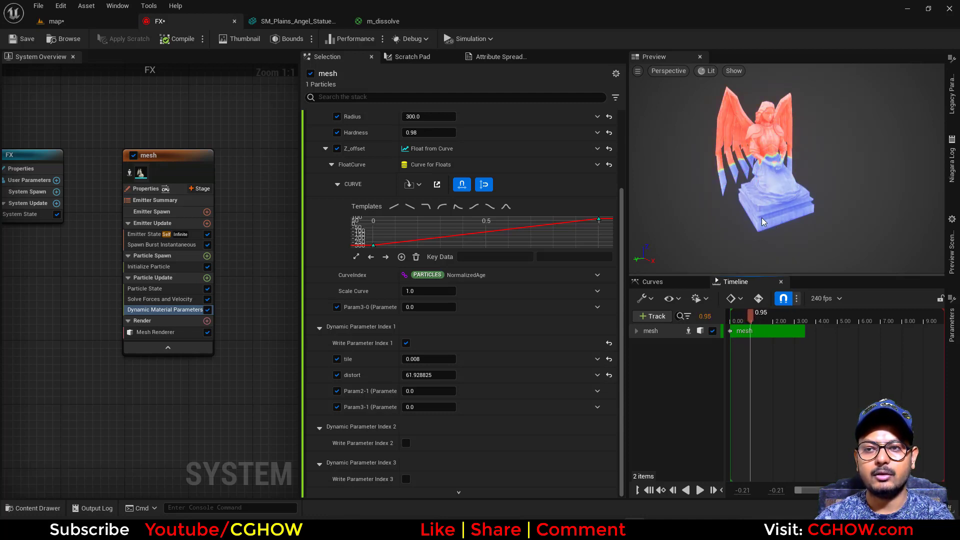
In m_dissolve, add a Constant of 0 beside the 3ColorBlend and connect it to the C input
click(395, 21)
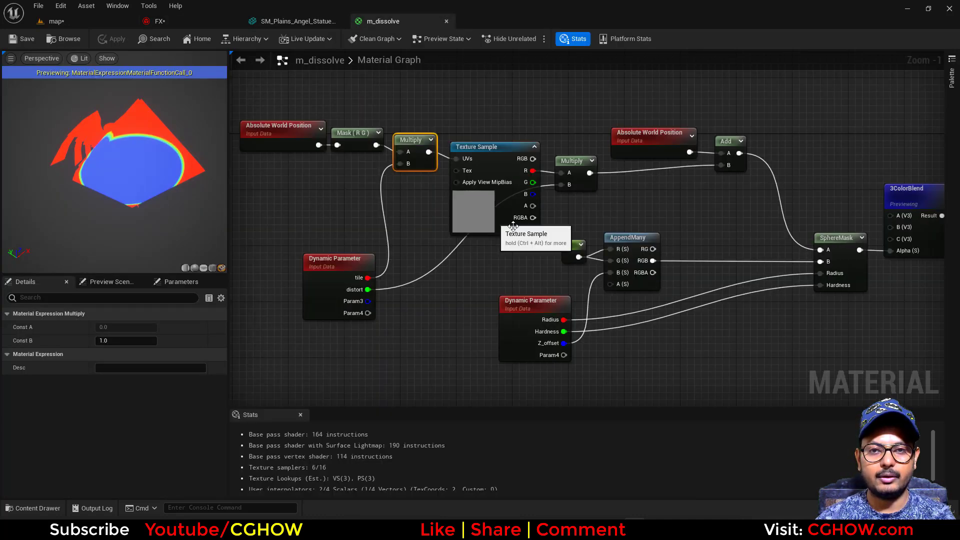
right_drag(611, 275, 266, 306)
mouse_move(566, 290)
right_down()
mouse_move(511, 279)
mouse_move(566, 291)
right_up()
click(458, 223)
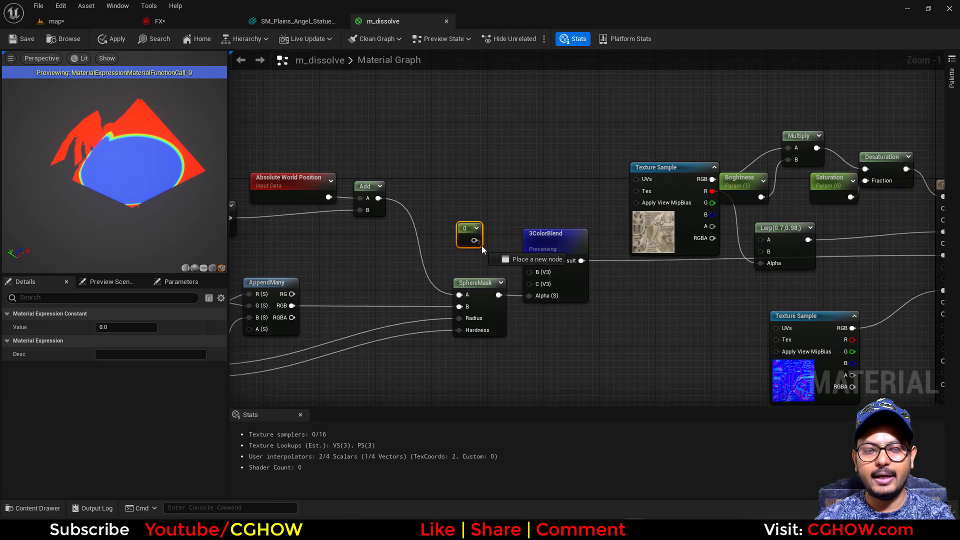
drag(519, 274, 532, 289)
drag(467, 235, 449, 241)
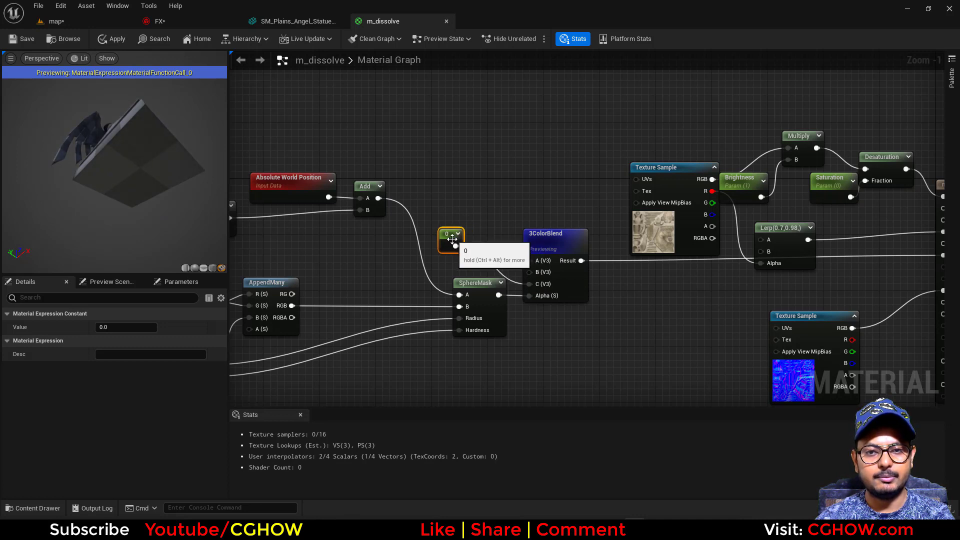
Add a second Constant with value 1 and connect it to the A and B inputs of the 3ColorBlend
click(443, 178)
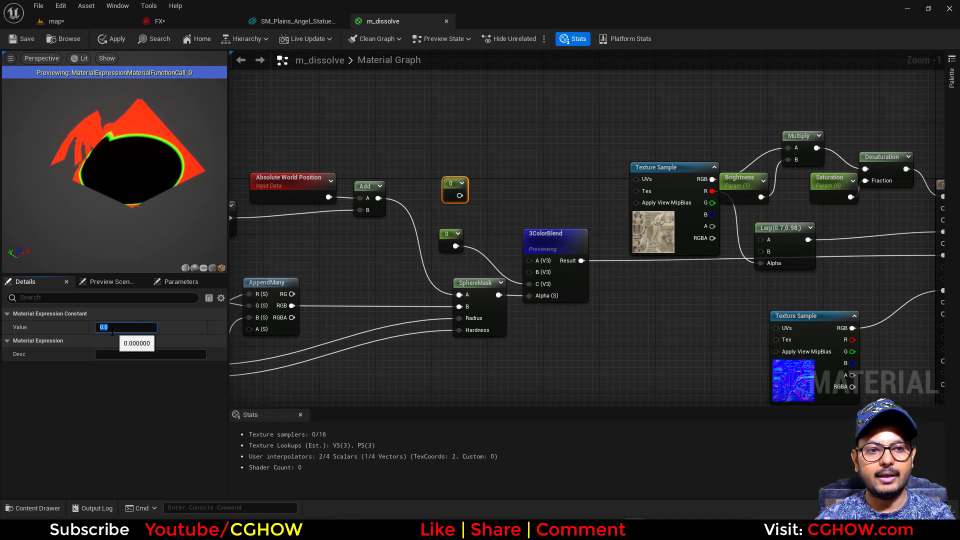
text(1)
key(Return)
drag(460, 196, 543, 237)
right_drag(625, 286, 425, 262)
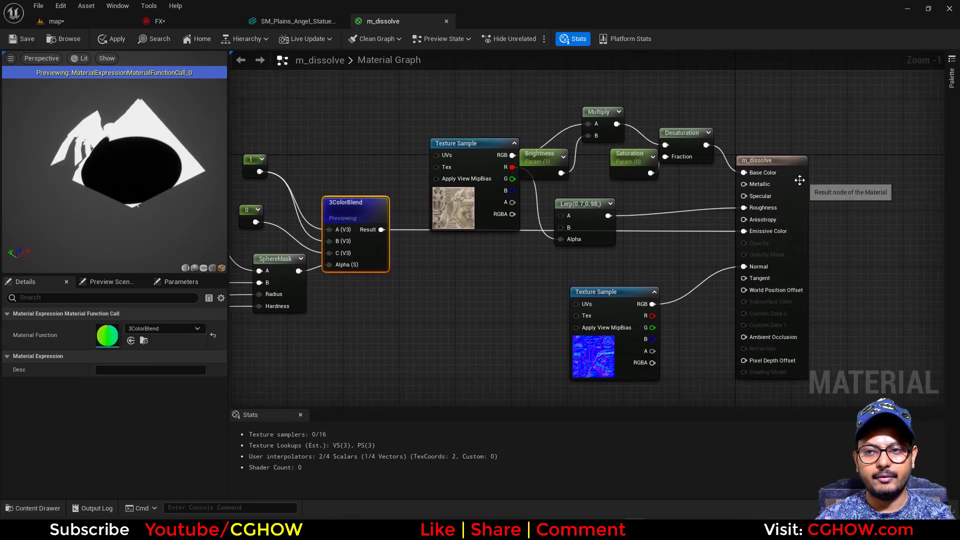
Make the material Masked and Two Sided, and reroute the 3ColorBlend result from Emissive Color to Opacity Mask
click(800, 180)
click(147, 413)
click(123, 431)
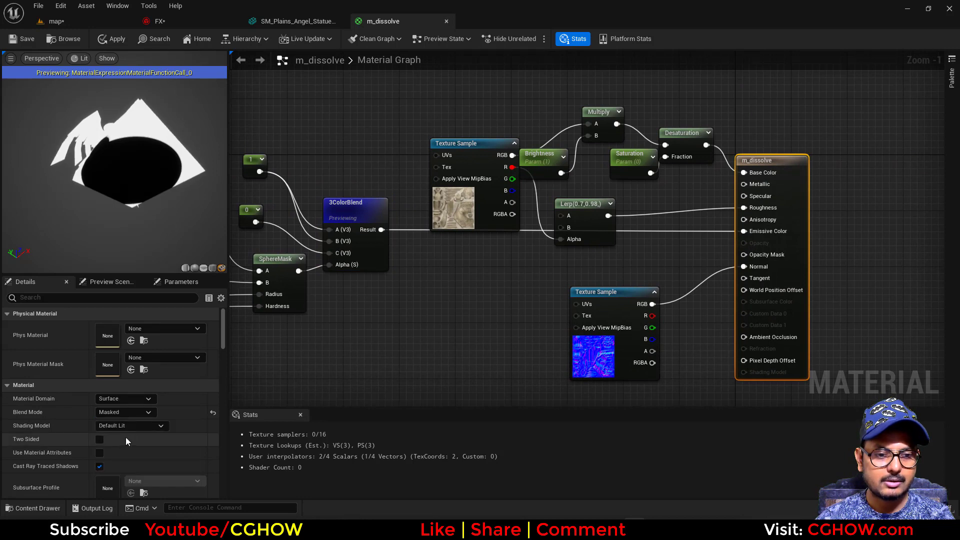
click(100, 440)
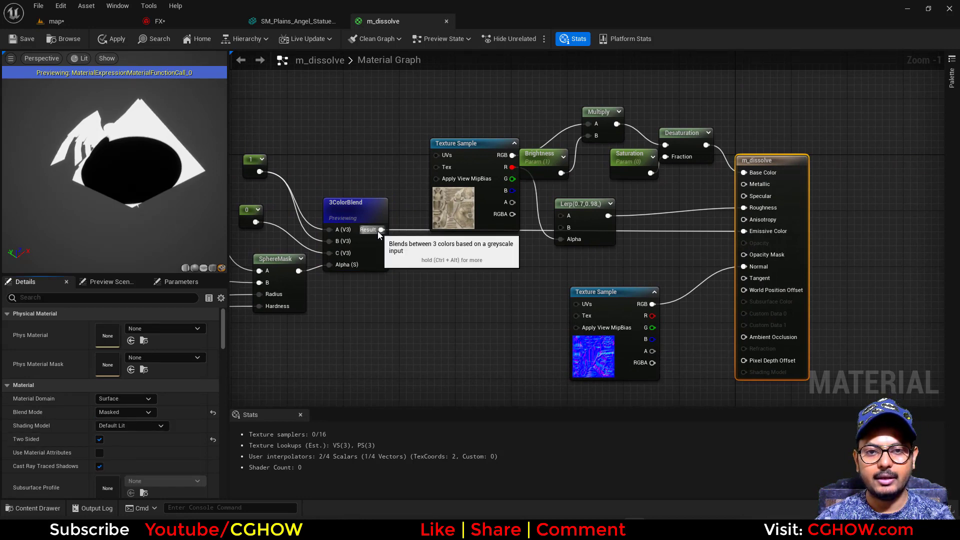
drag(381, 229, 744, 254)
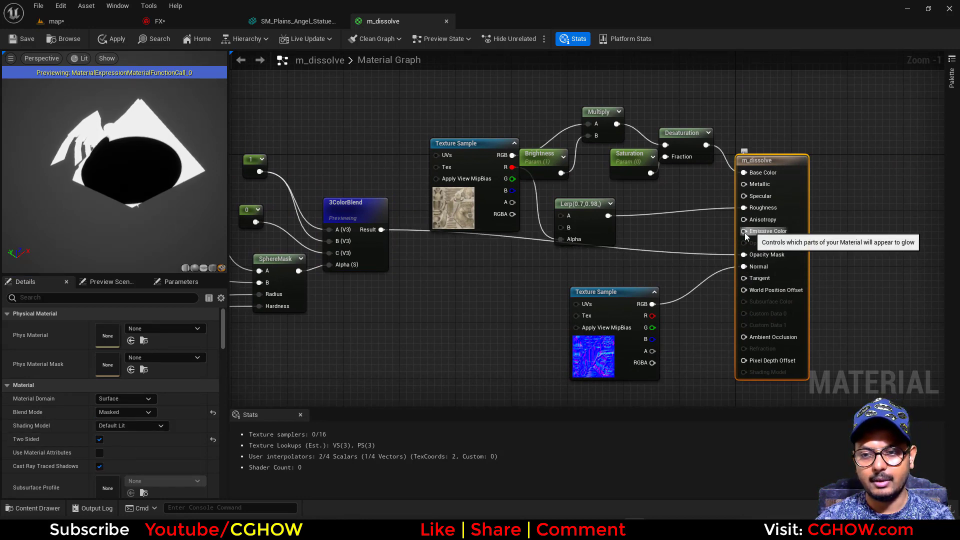
Duplicate the 3ColorBlend below the original, connect the SphereMask to its Alpha, and preview the copy
right_drag(434, 302, 513, 287)
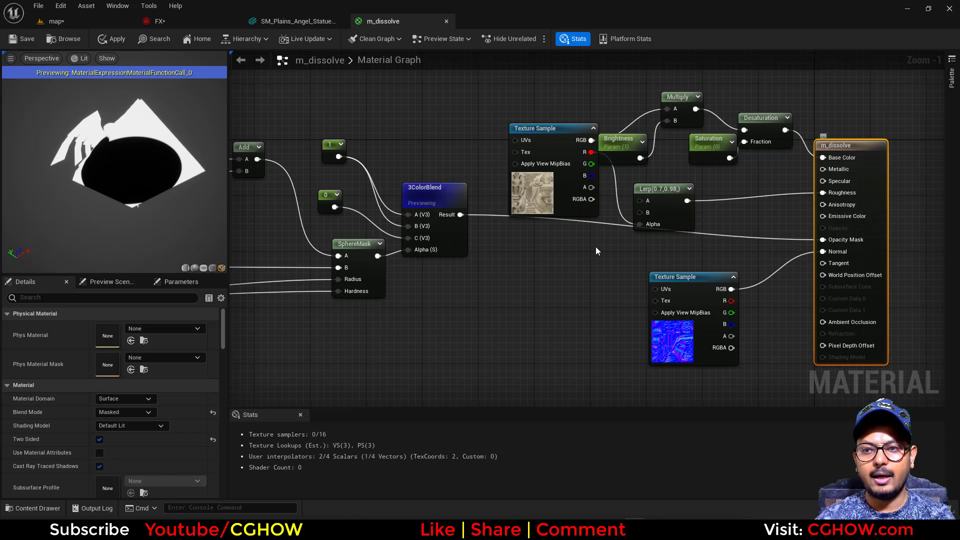
right_drag(480, 250, 492, 234)
click(465, 225)
key(ctrl+d)
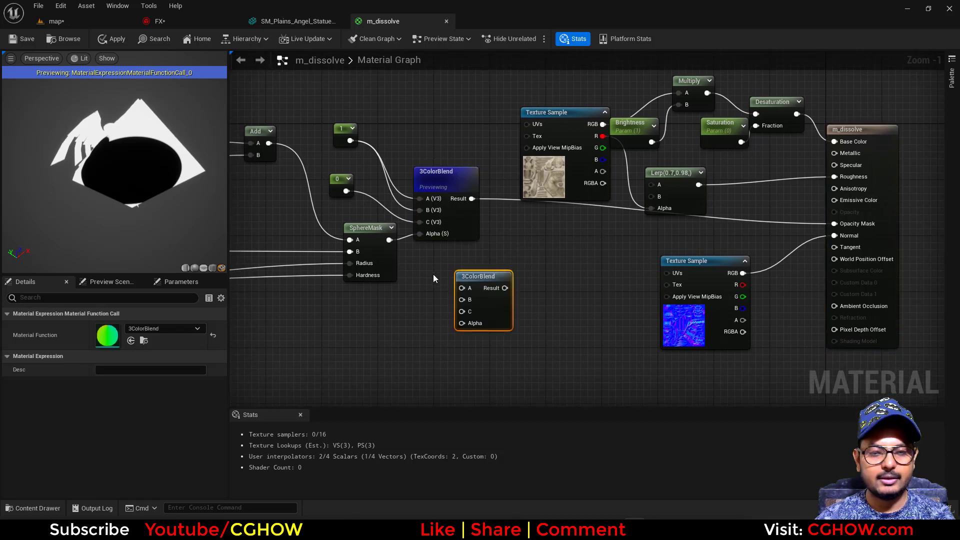
drag(389, 241, 486, 307)
key(space)
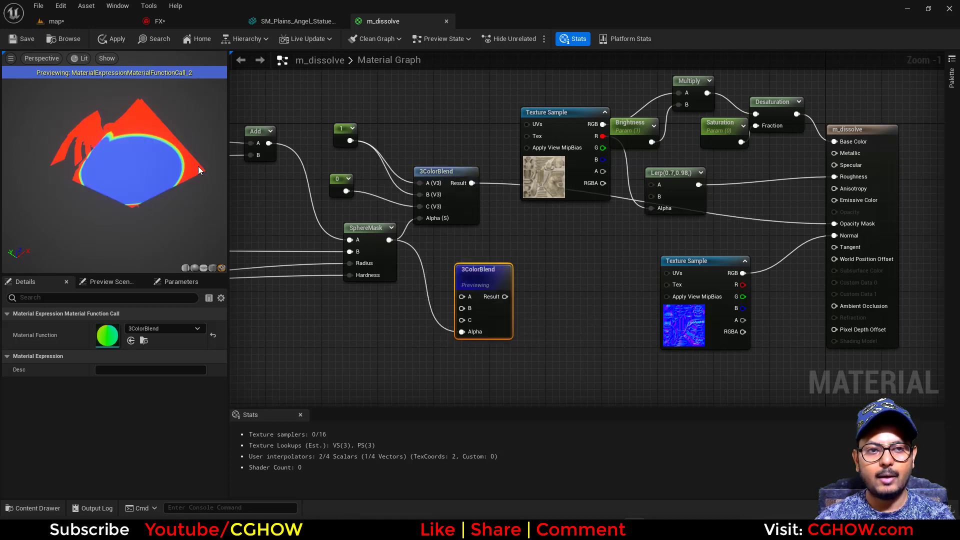
Connect the constant 1 to the copied 3ColorBlend's B input and the constant 0 to its A and C inputs
drag(350, 141, 384, 192)
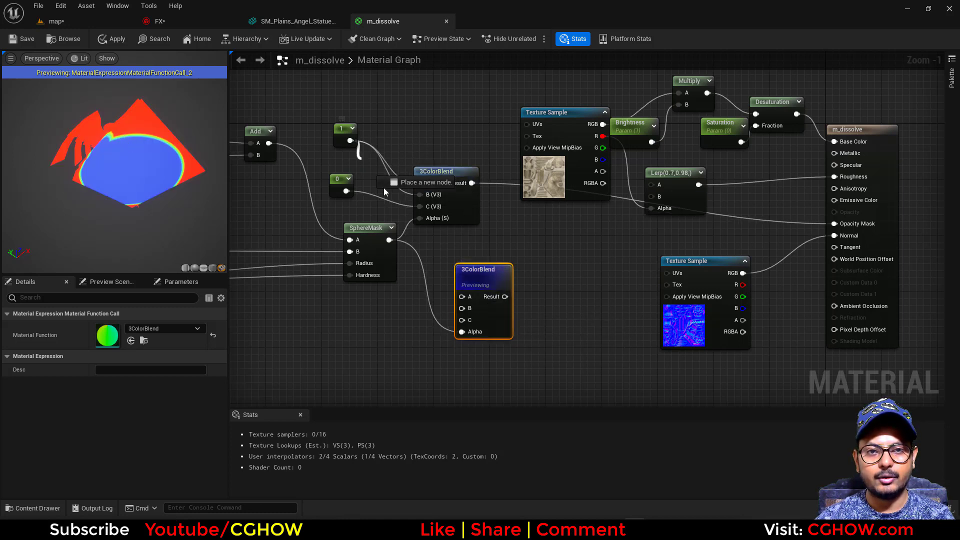
drag(470, 312, 462, 308)
drag(347, 191, 462, 297)
drag(345, 191, 465, 321)
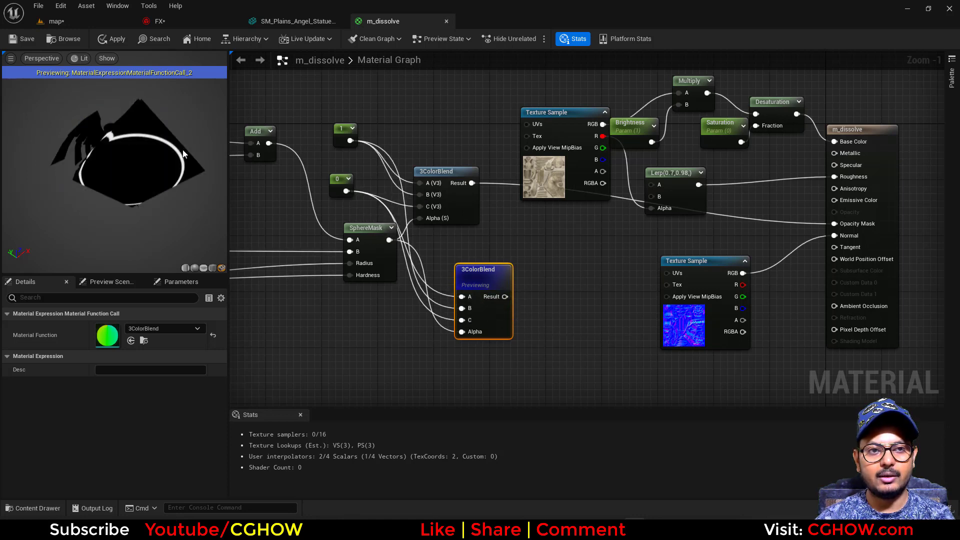
Multiply the copied 3ColorBlend's result by a new Particle Color node placed below it
right_drag(490, 260, 406, 246)
click(420, 239)
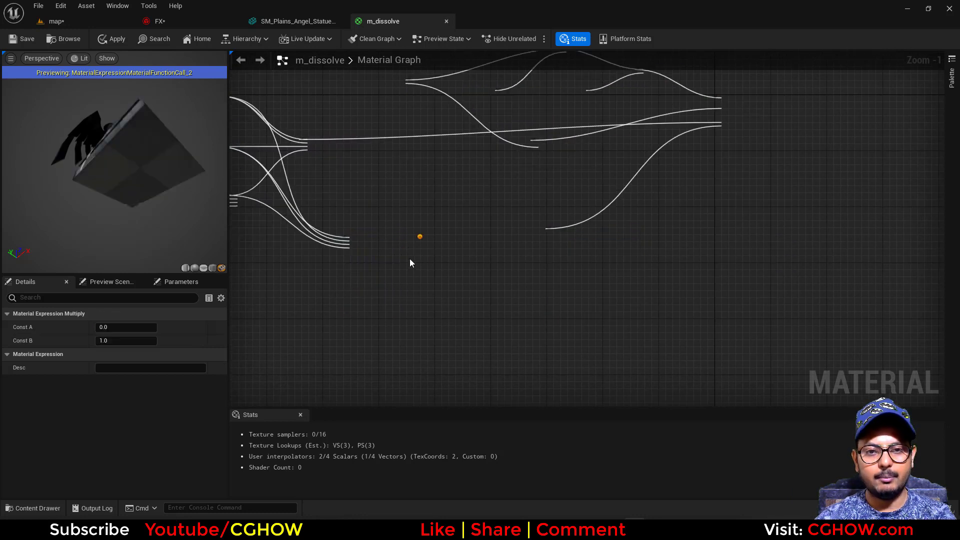
right_click(385, 317)
text(par)
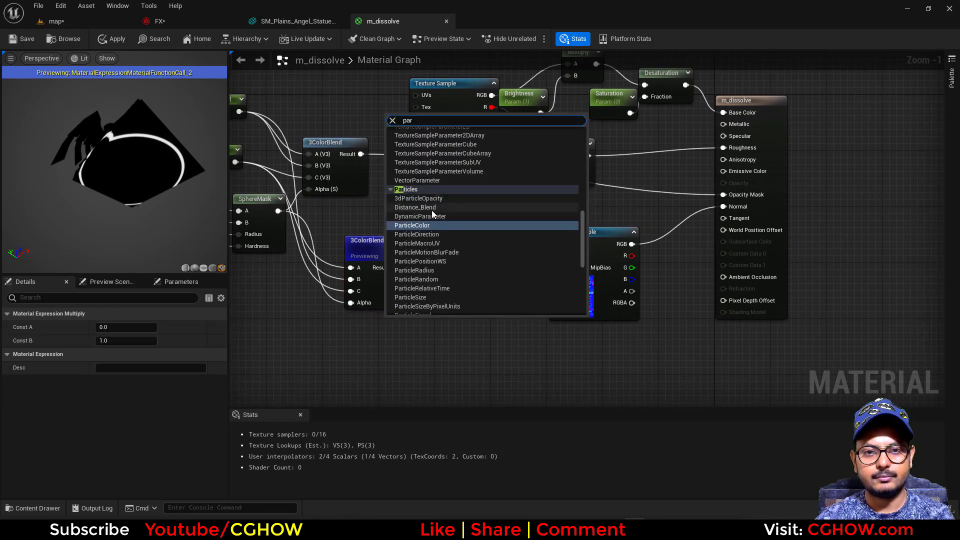
click(421, 225)
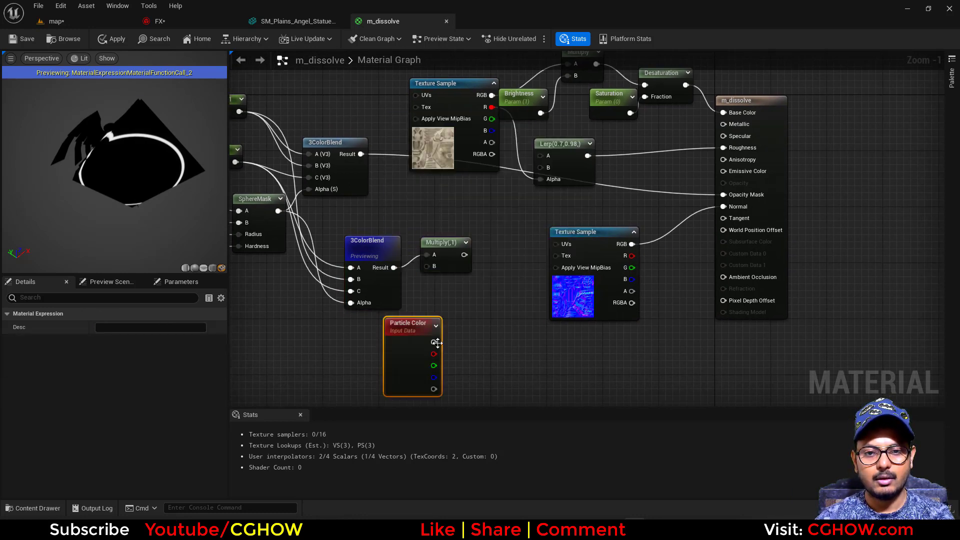
drag(433, 343, 430, 269)
drag(426, 322, 388, 323)
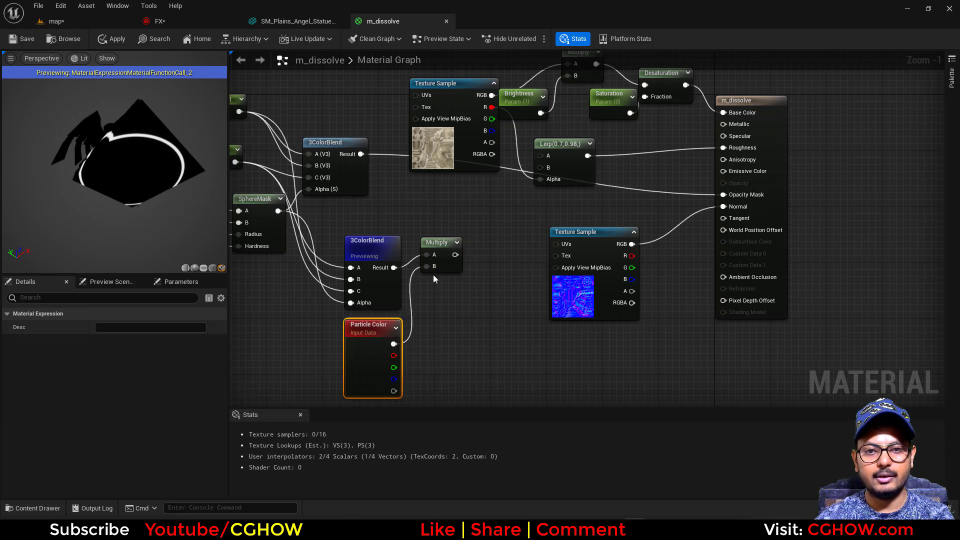
Connect the Particle Color Multiply to Emissive Color, and check the glowing dissolve edge on the FX timeline
drag(455, 255, 724, 195)
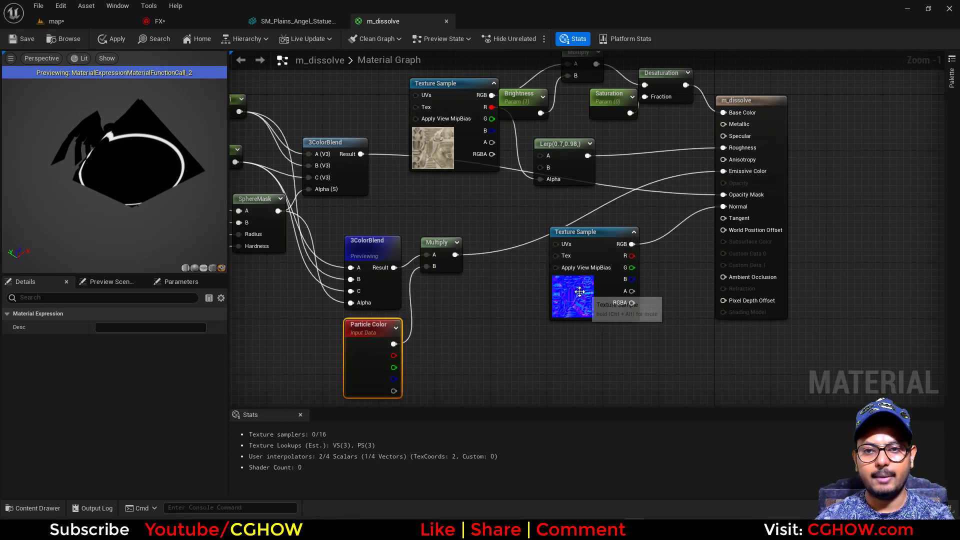
drag(620, 300, 625, 317)
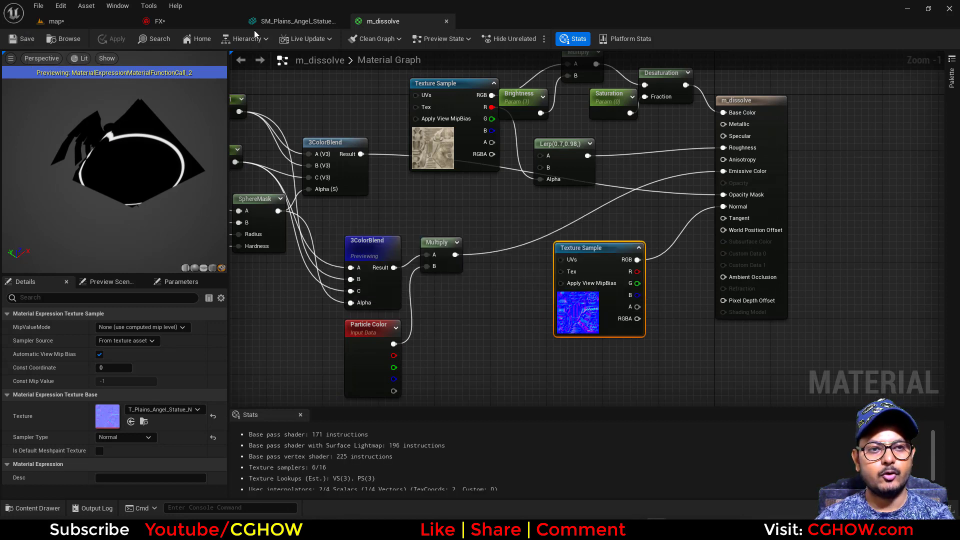
click(196, 21)
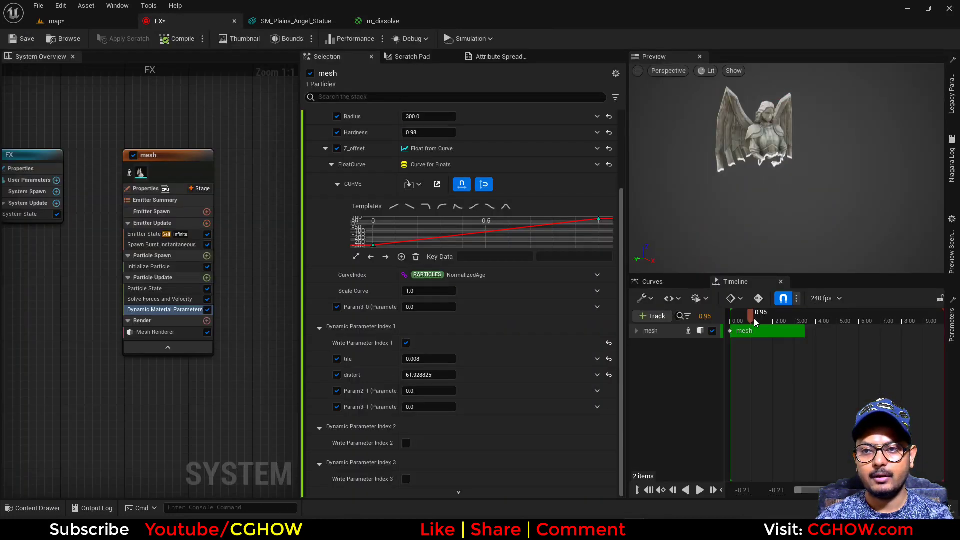
mouse_move(751, 320)
mouse_down()
mouse_move(729, 317)
mouse_move(762, 321)
mouse_up()
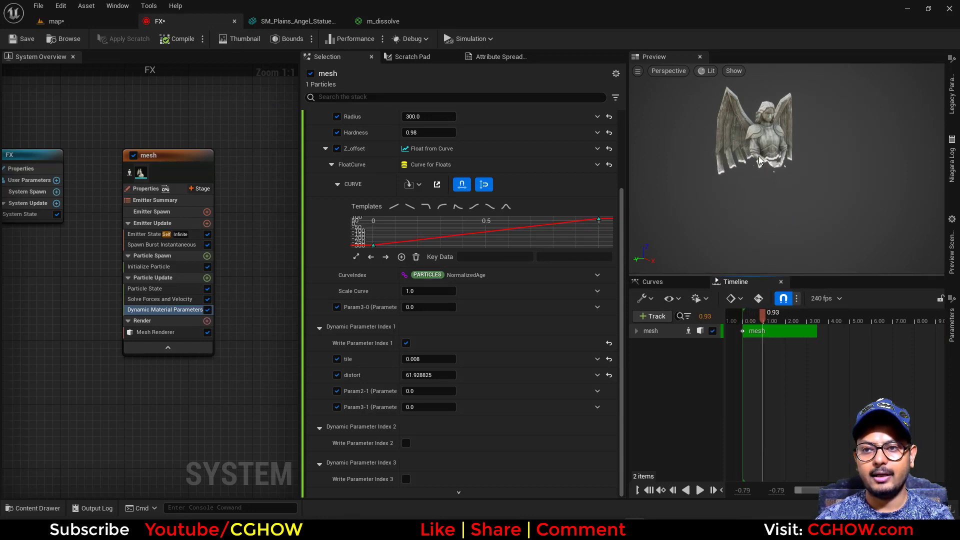
Set the mesh emitter's initial particle color to a cyan blue with hue about 207.5 and value 100, and play the dissolve
click(163, 267)
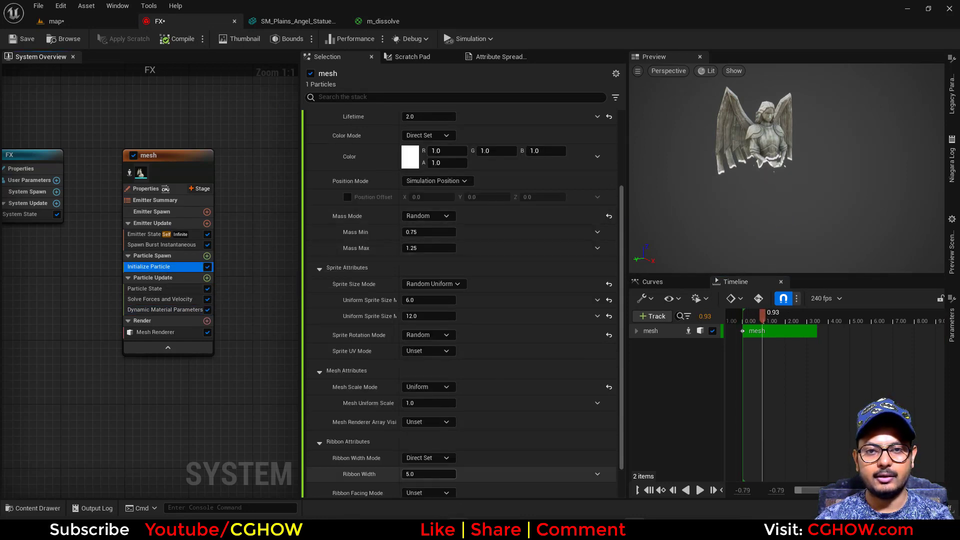
key(alt+Tab)
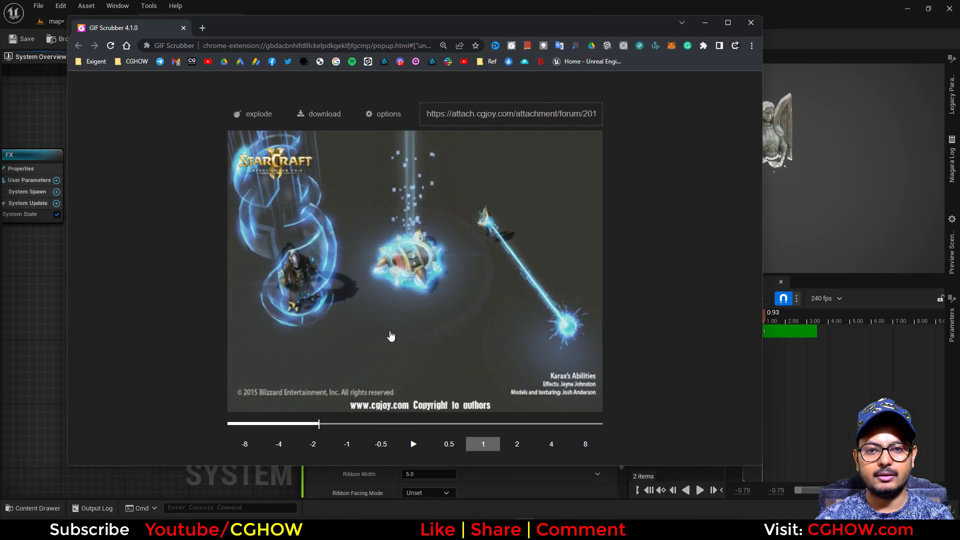
click(709, 27)
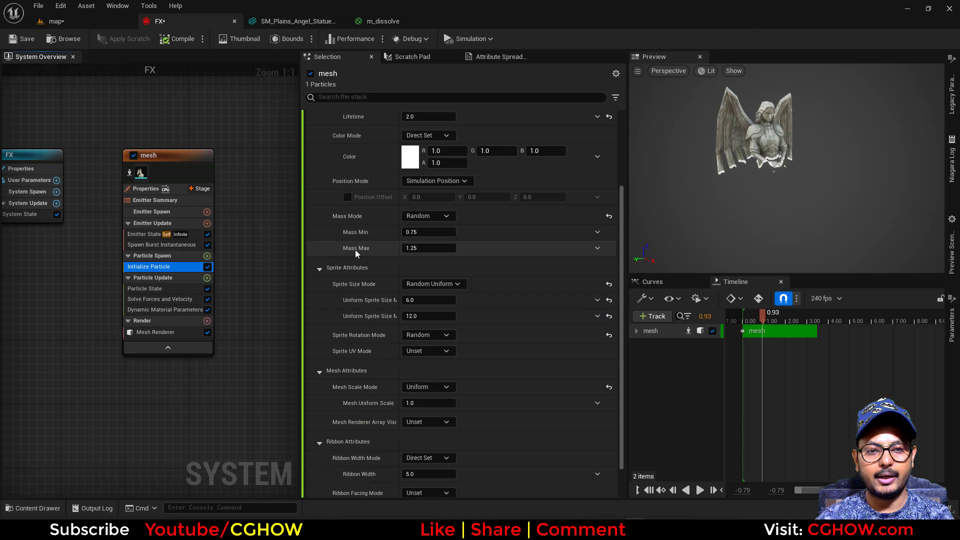
click(410, 157)
click(441, 227)
drag(426, 226, 429, 221)
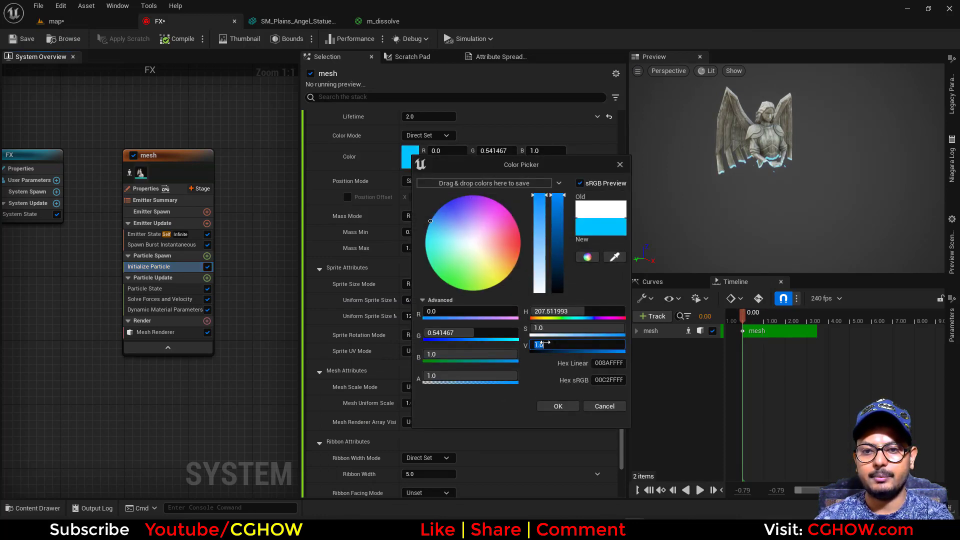
key(Return)
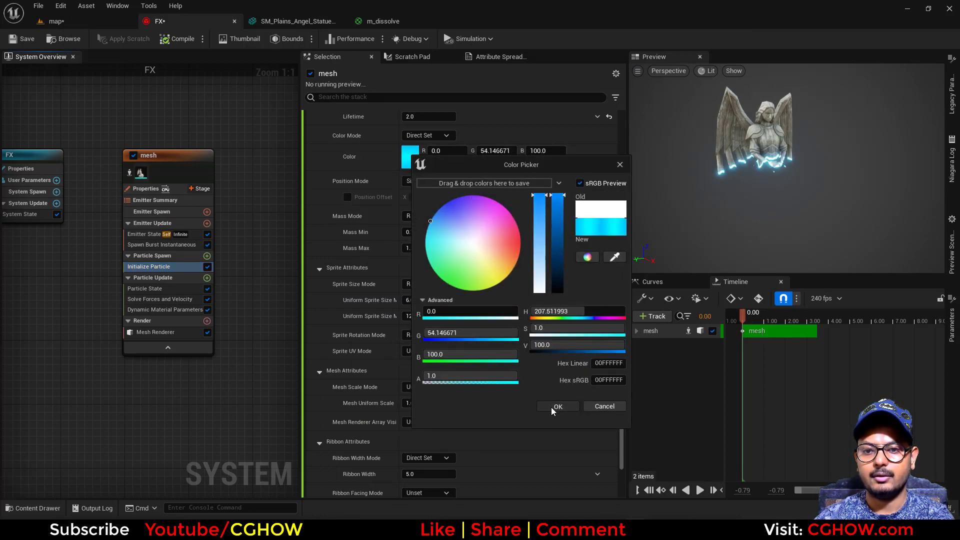
click(558, 406)
click(701, 490)
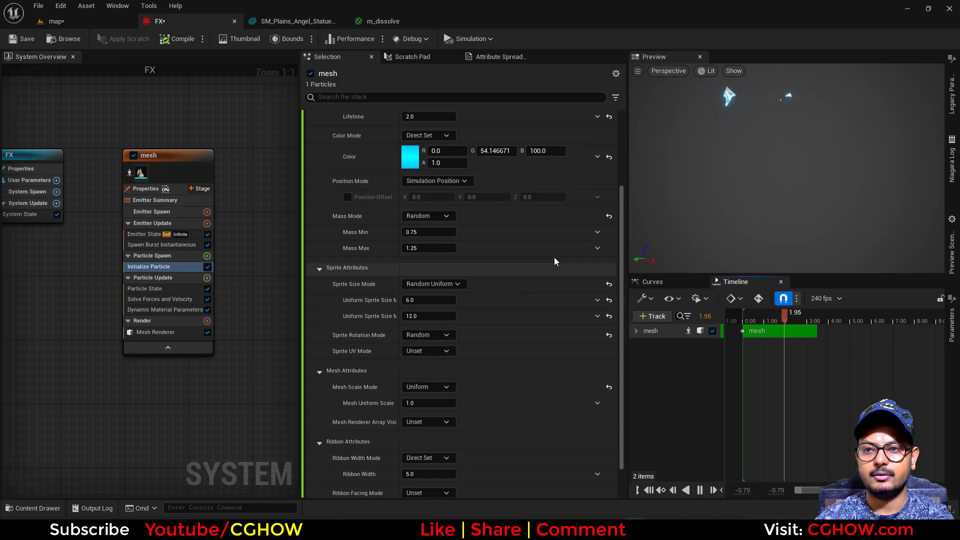
Set the value of the mesh emitter's particle color to 300 and replay the dissolve in the preview and the map level
click(410, 157)
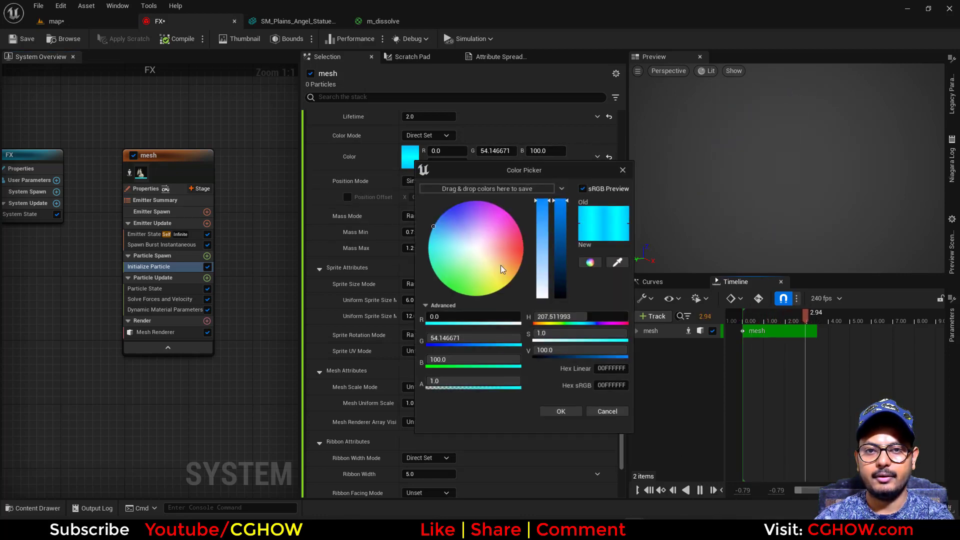
text(300)
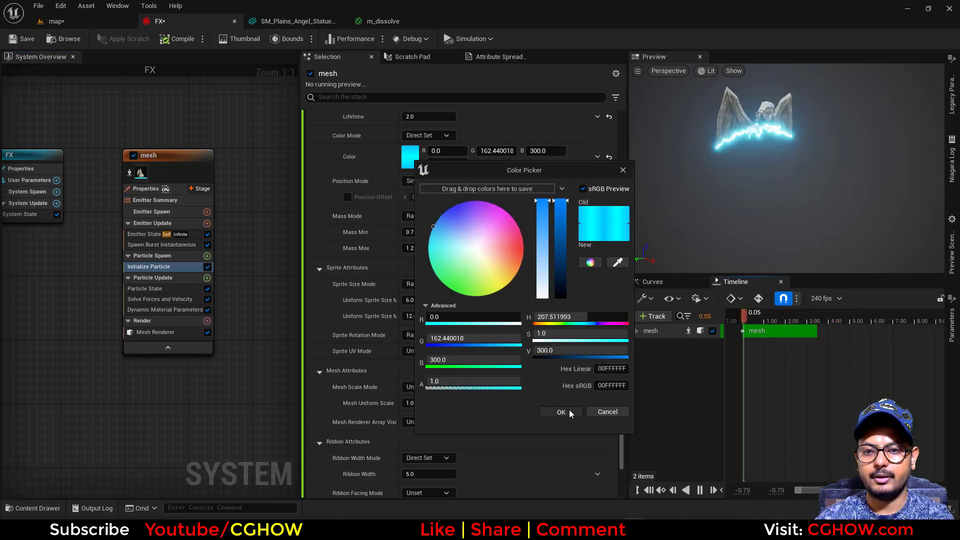
click(568, 412)
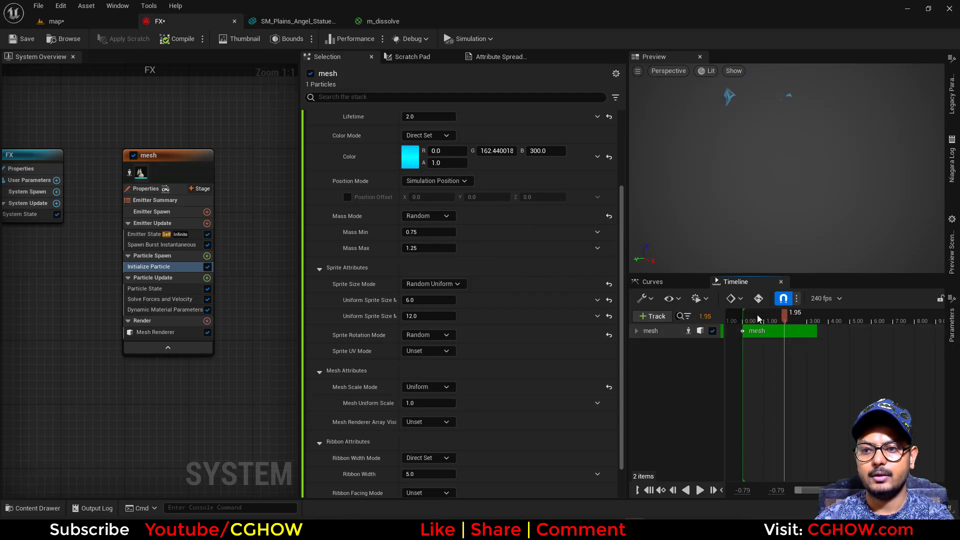
drag(757, 316, 726, 321)
drag(782, 232, 830, 230)
click(698, 491)
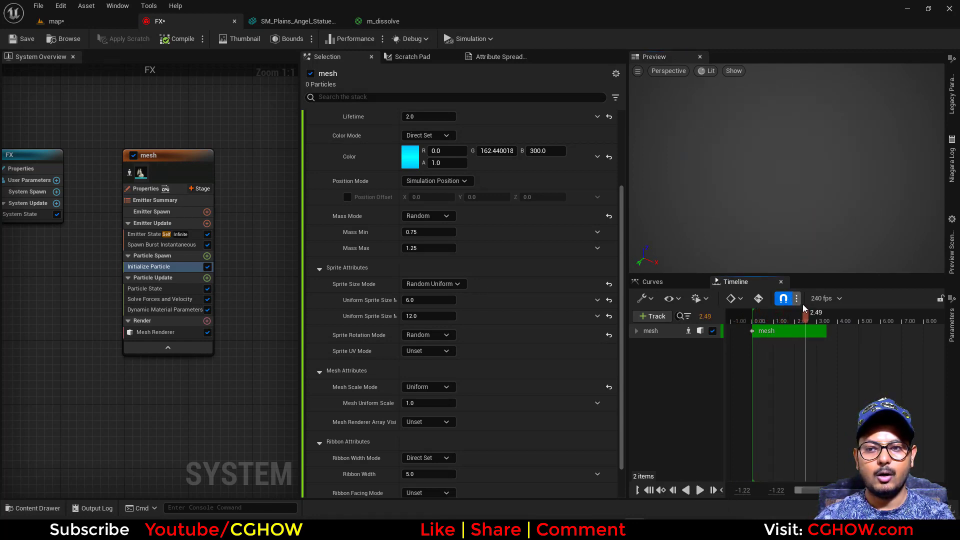
click(54, 21)
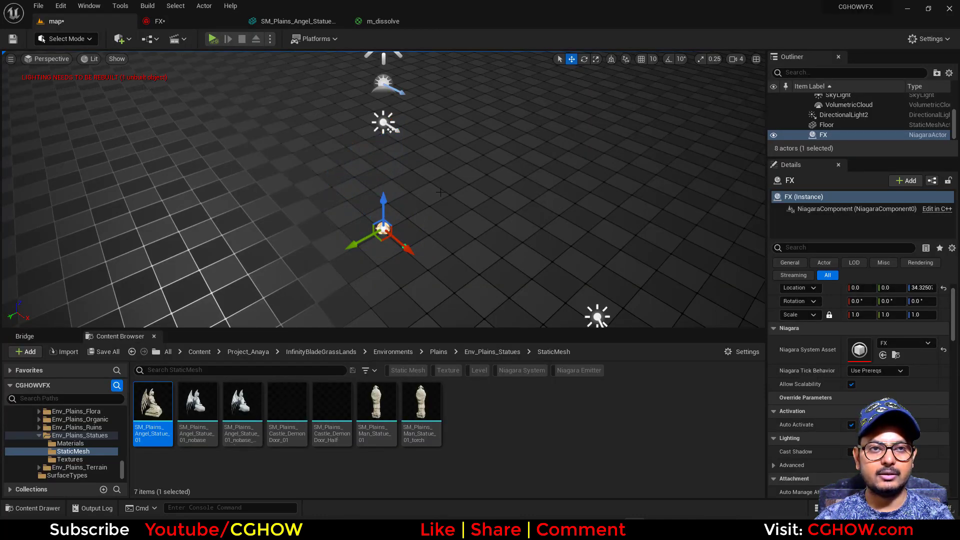
Spread out the m_dissolve output and normal texture nodes, add a Fresnel node between Particle Color and the normal texture, and preview it
click(385, 26)
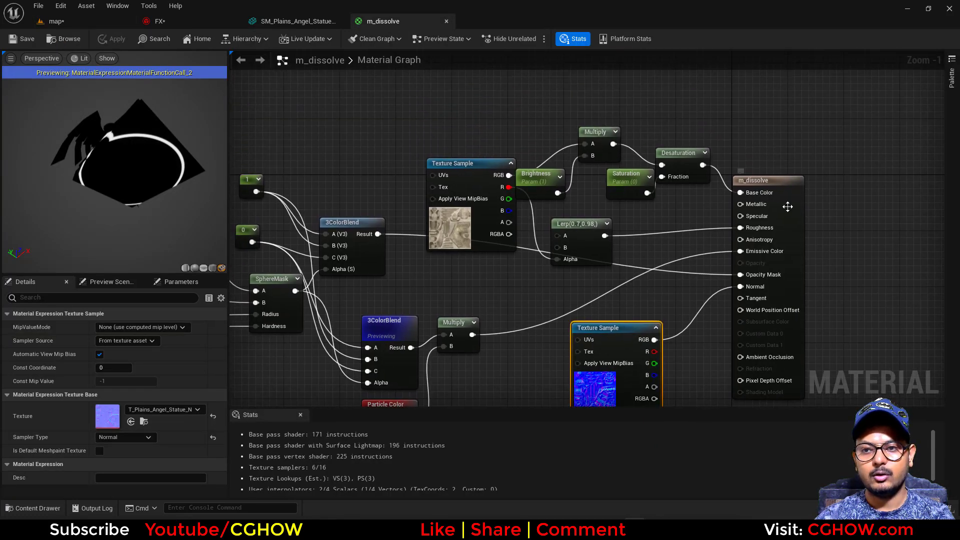
drag(789, 206, 845, 157)
right_drag(652, 301, 625, 229)
drag(558, 311, 594, 376)
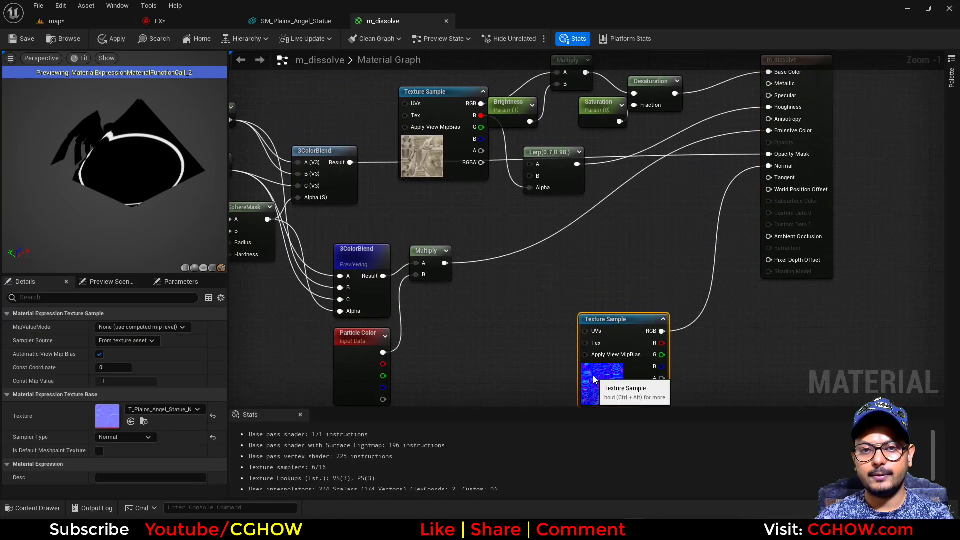
right_click(469, 320)
text(fre)
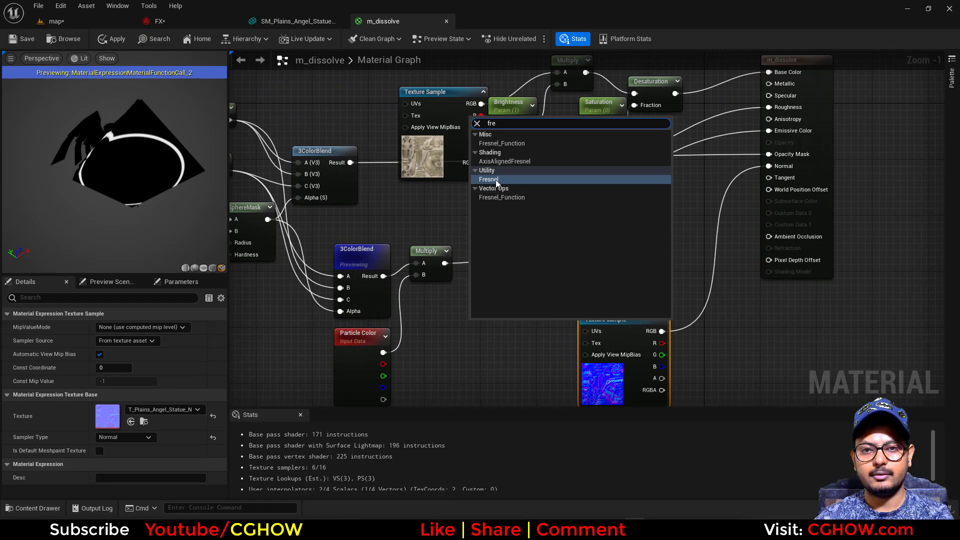
click(489, 179)
key(space)
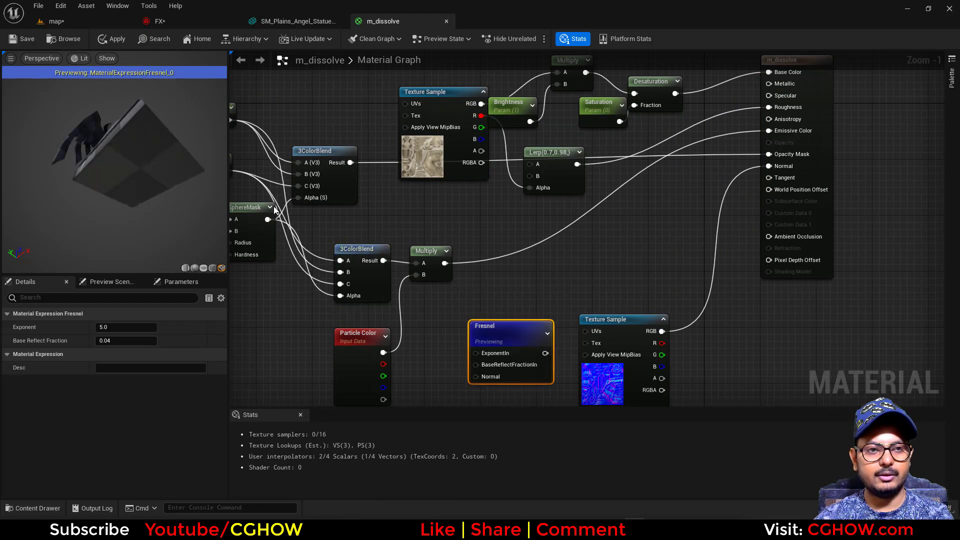
drag(625, 384, 675, 411)
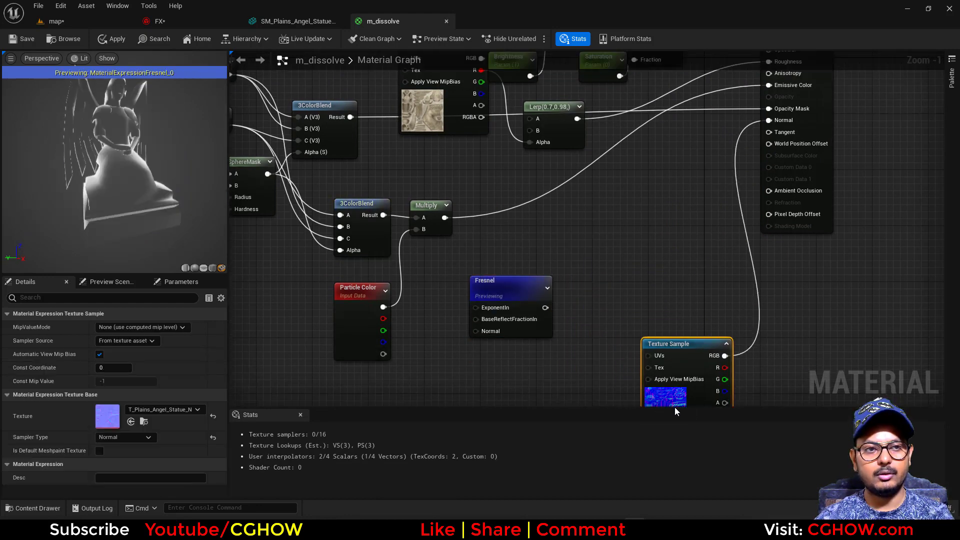
drag(124, 147, 89, 150)
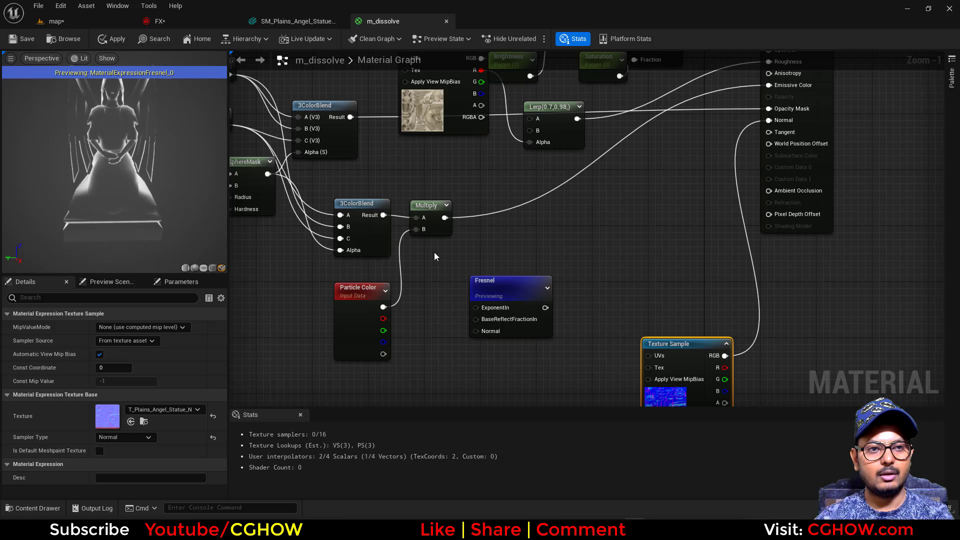
Multiply the Fresnel by the statue's color texture sample in a new Multiply node and preview the result
click(565, 249)
drag(545, 308, 564, 276)
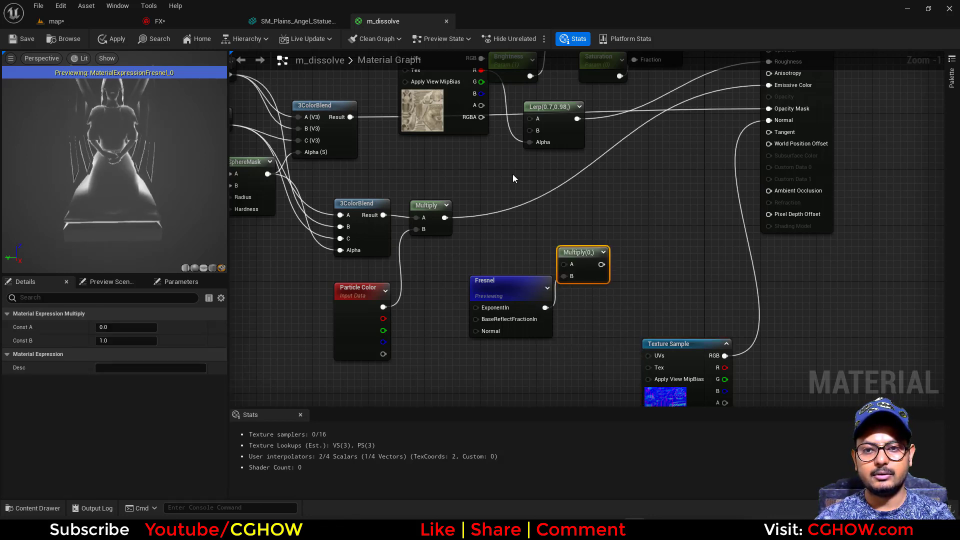
right_drag(513, 179, 512, 211)
drag(481, 103, 578, 270)
key(space)
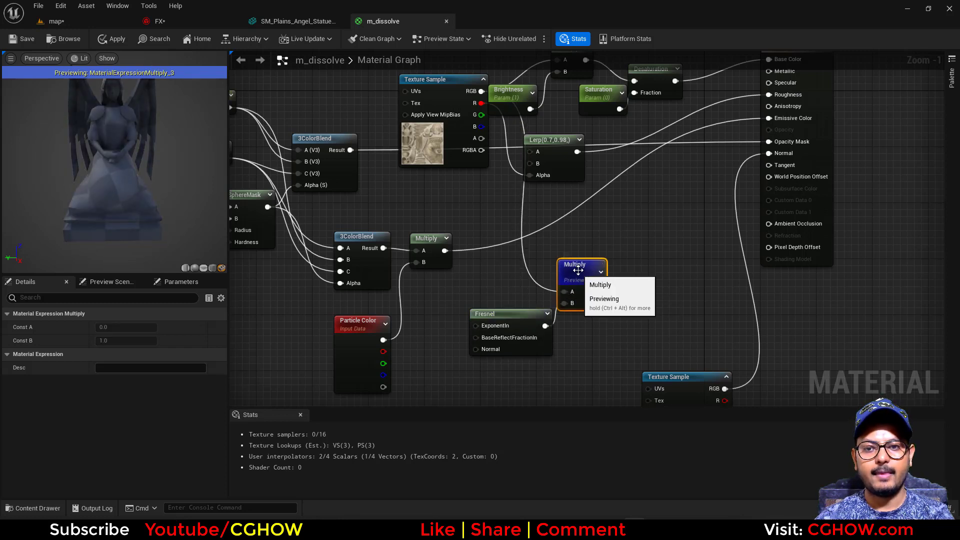
Add the Fresnel Multiply to the Particle Color Multiply, connect the sum to Emissive Color, and return to the full material preview
right_drag(669, 192, 612, 244)
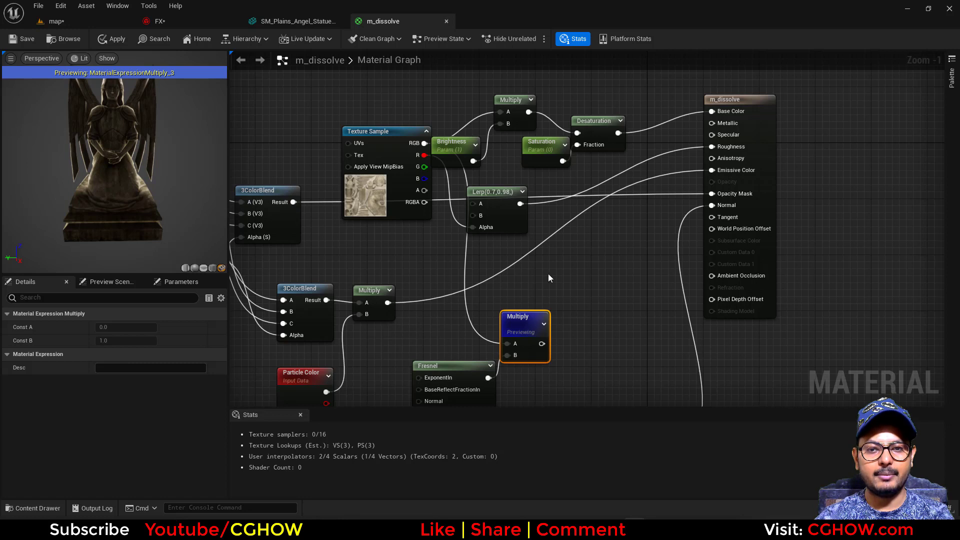
click(559, 260)
drag(388, 303, 566, 273)
drag(541, 344, 712, 170)
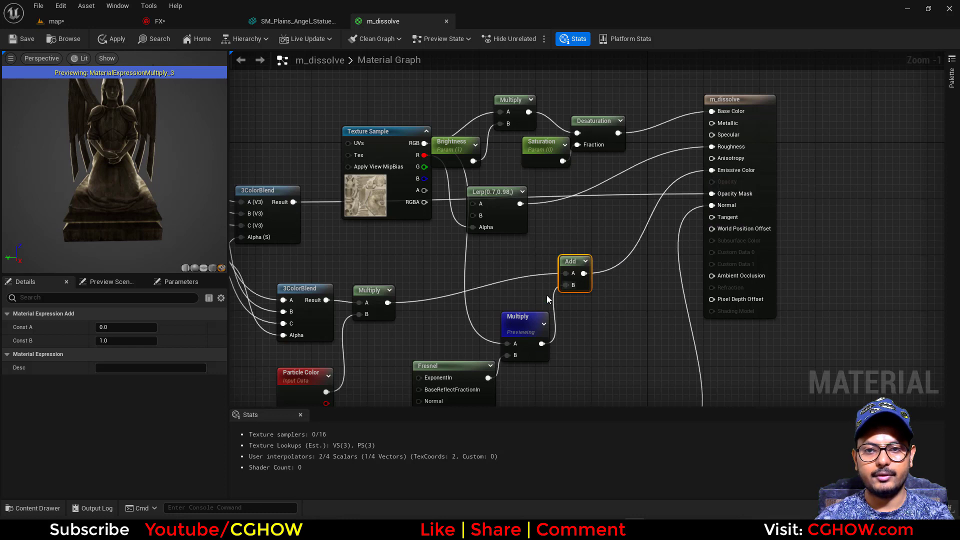
click(522, 326)
key(space)
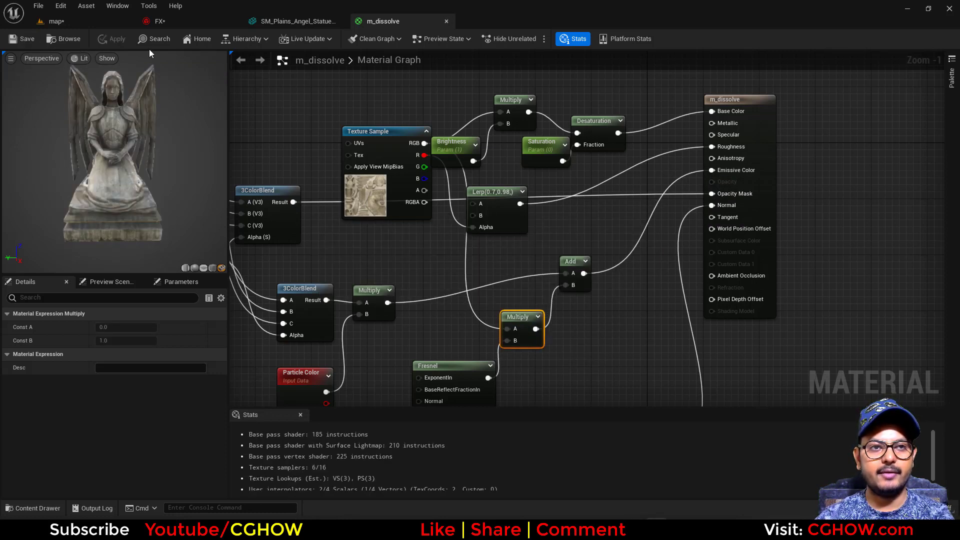
Place a new Directional Light in the map beside the FX statue and rotate it around its vertical axis
click(105, 23)
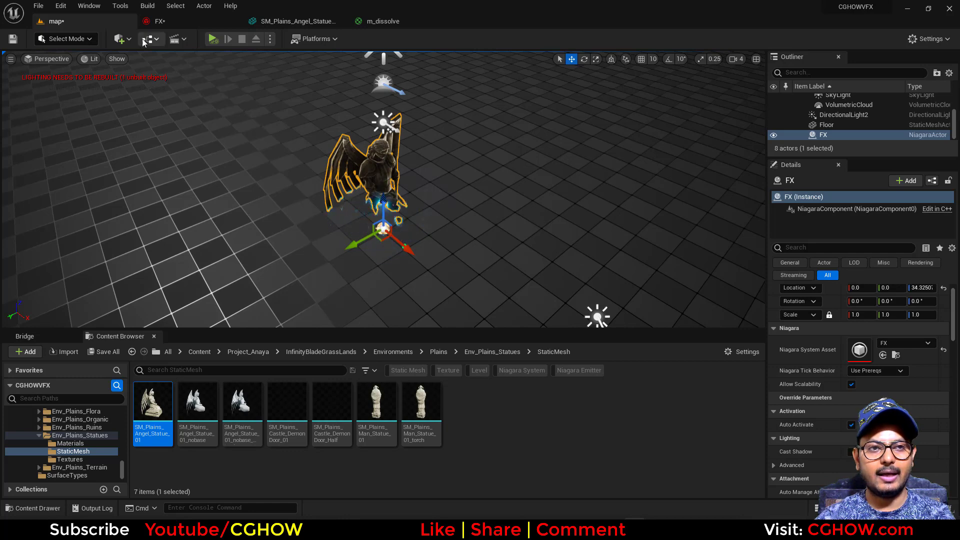
click(119, 38)
mouse_move(194, 134)
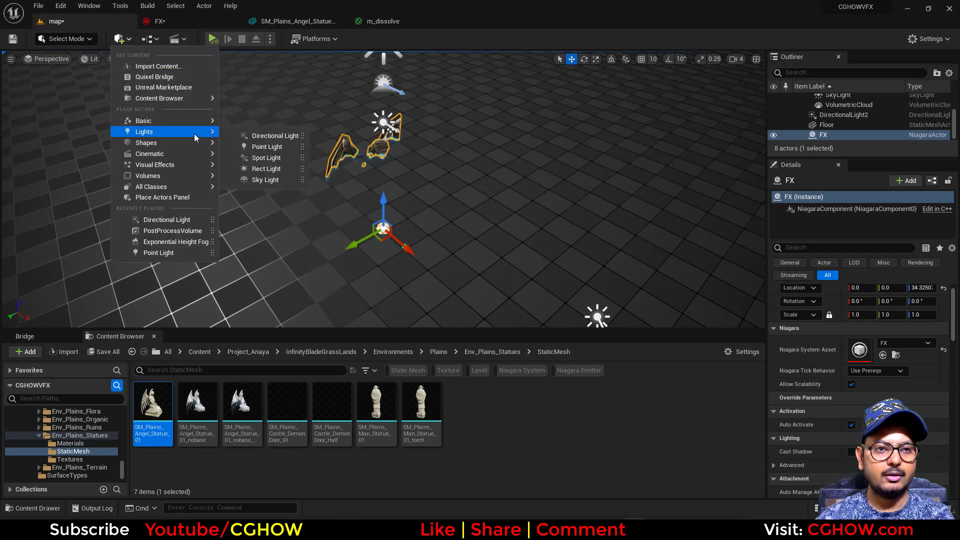
click(253, 134)
mouse_move(334, 251)
mouse_down()
mouse_move(306, 266)
mouse_move(339, 323)
mouse_move(341, 302)
mouse_move(237, 279)
mouse_move(326, 243)
mouse_move(329, 254)
mouse_up()
key(e)
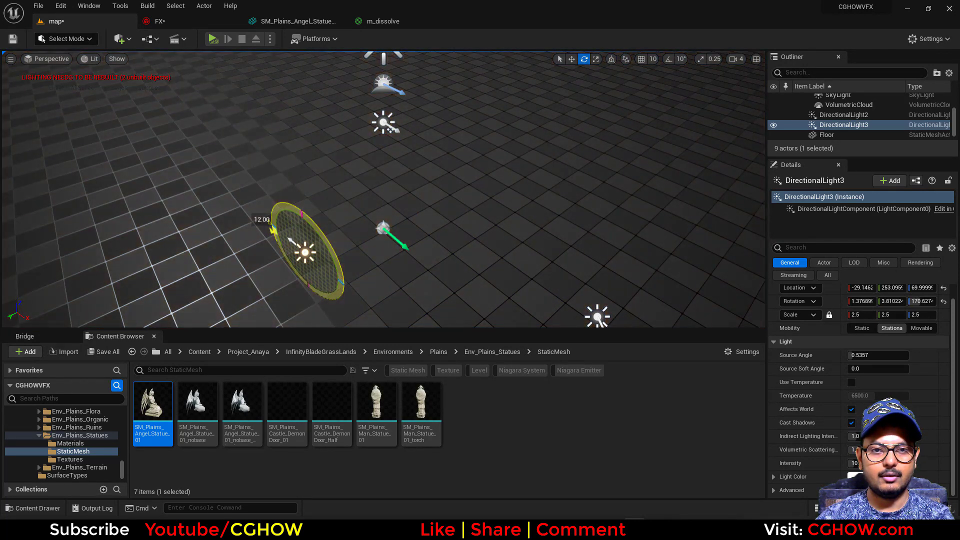
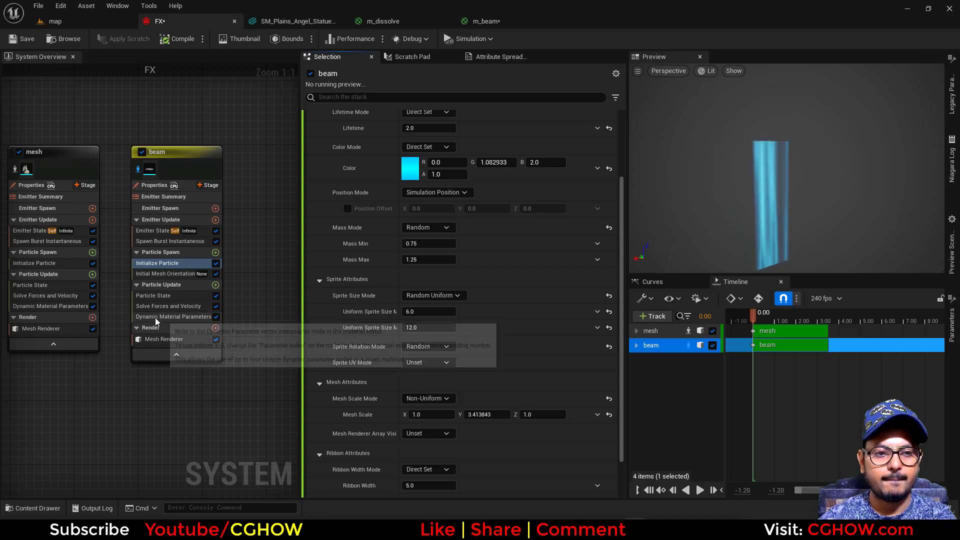
Shift the beam emitter's plane lengthwise by giving its Mesh Renderer a negative Y Pivot Offset
click(168, 340)
scroll(439, 281, up, 1)
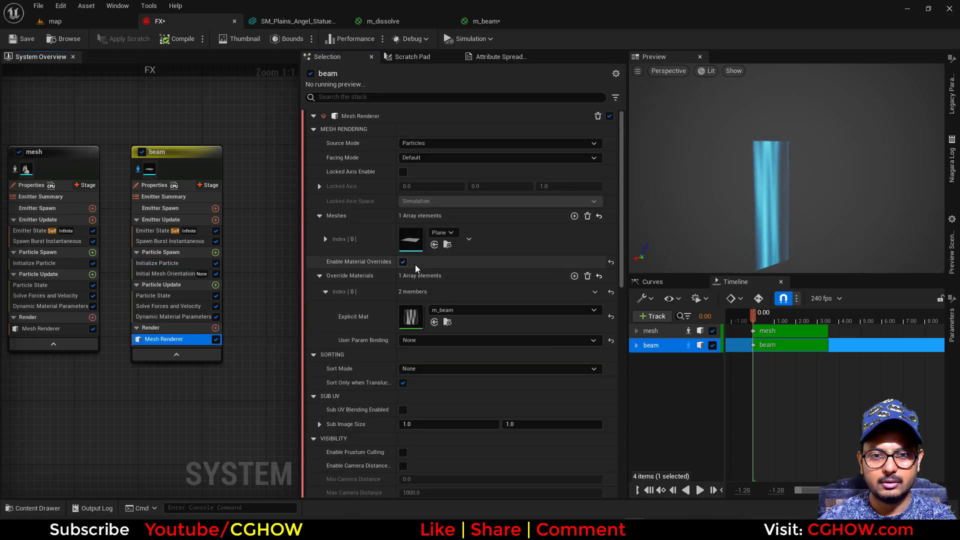
scroll(329, 347, down, 3)
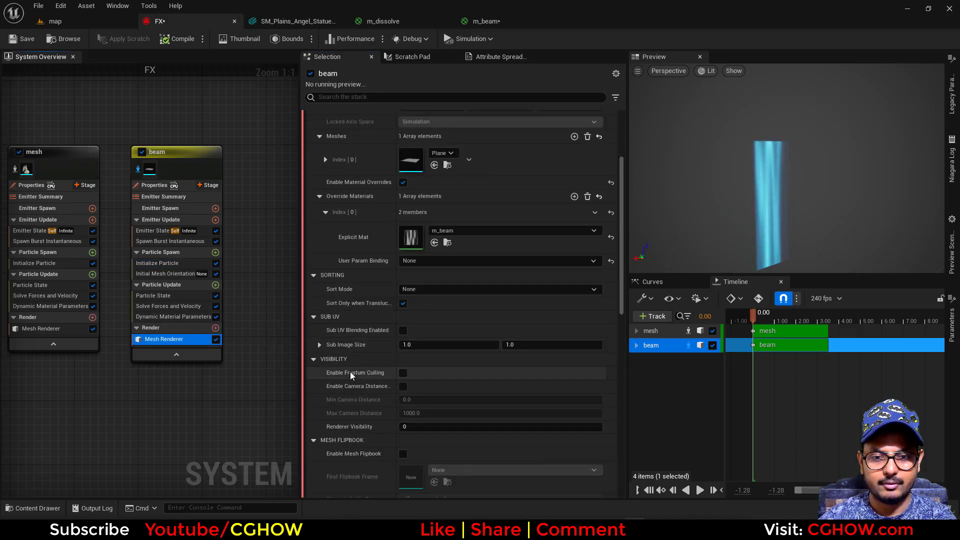
scroll(410, 347, down, 10)
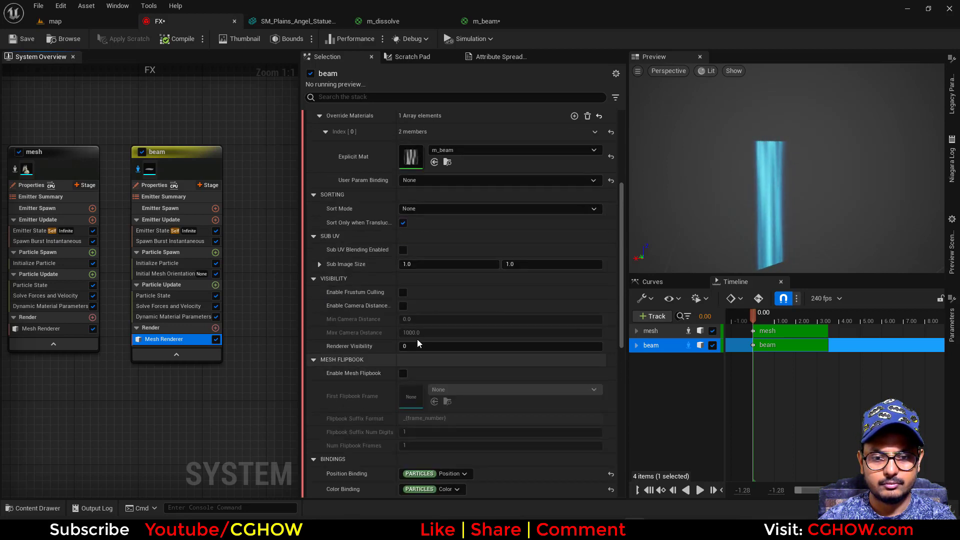
scroll(425, 325, up, 11)
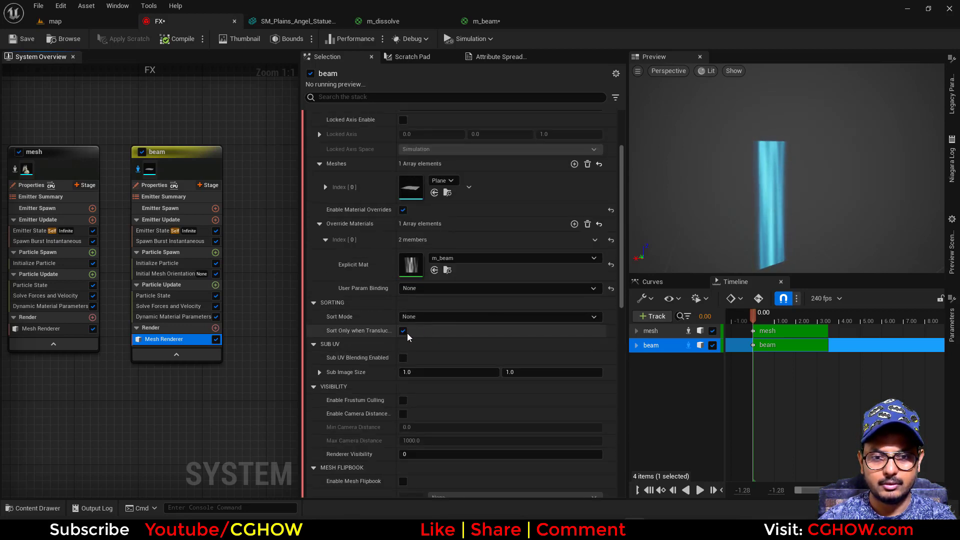
click(319, 373)
scroll(356, 250, up, 2)
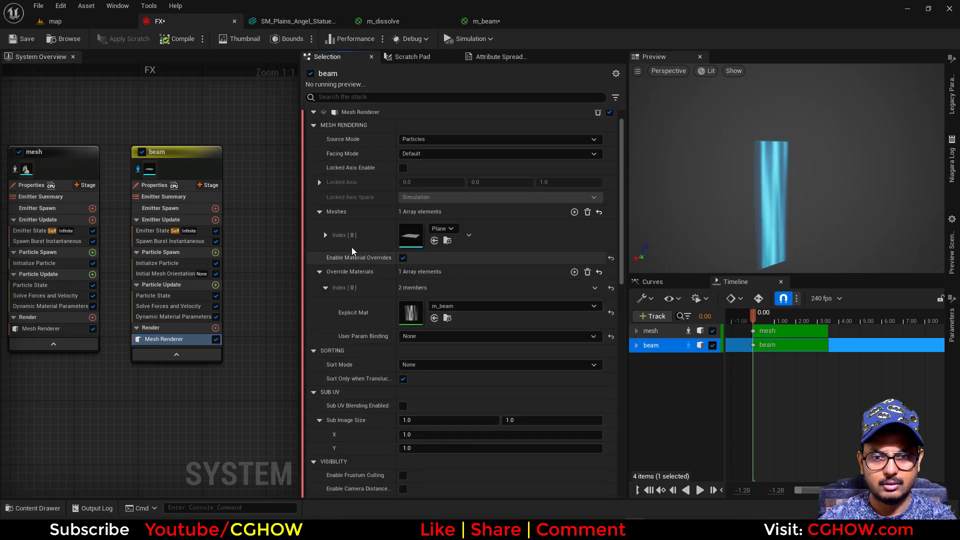
click(326, 236)
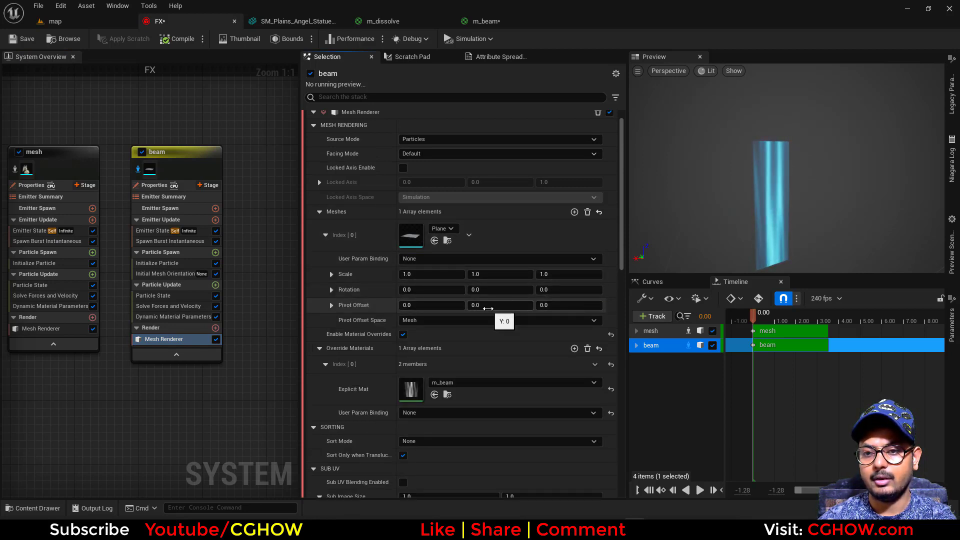
drag(500, 305, 480, 305)
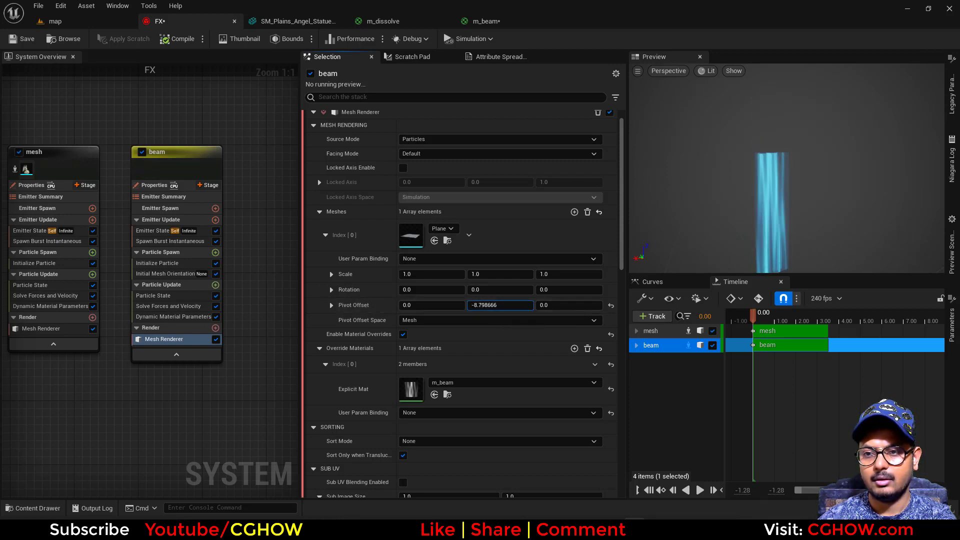
Set the beam's non-uniform Mesh Scale Y to about 1.56 in Initialize Particle
click(205, 273)
click(163, 263)
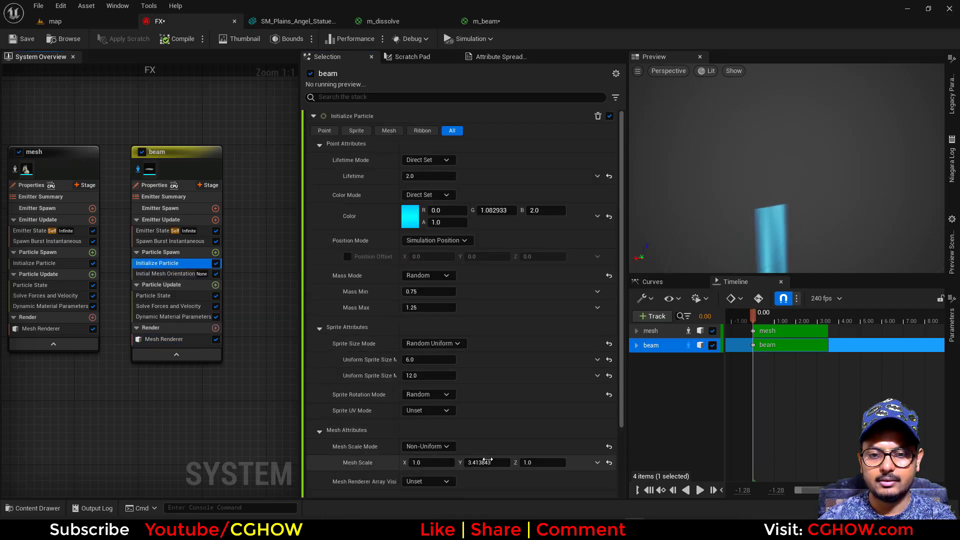
drag(488, 463, 476, 462)
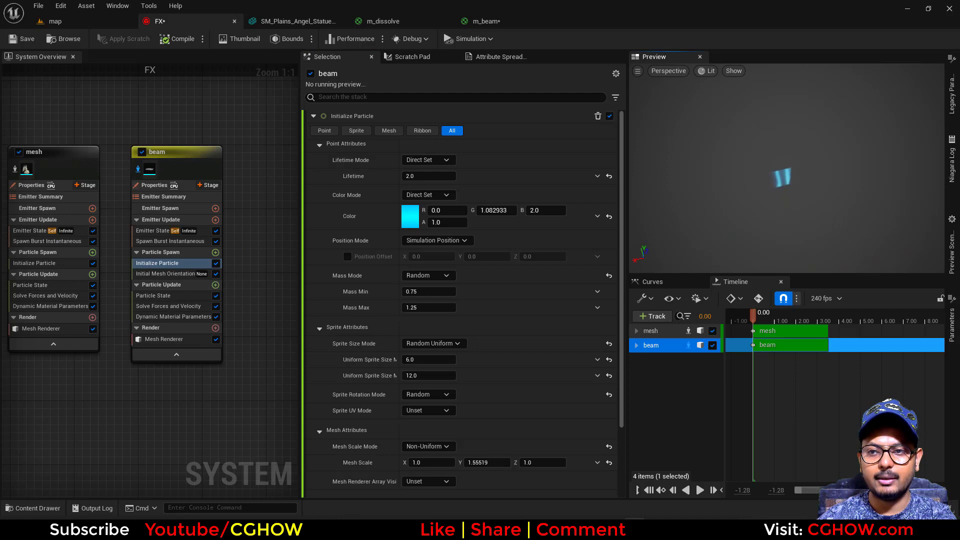
click(172, 273)
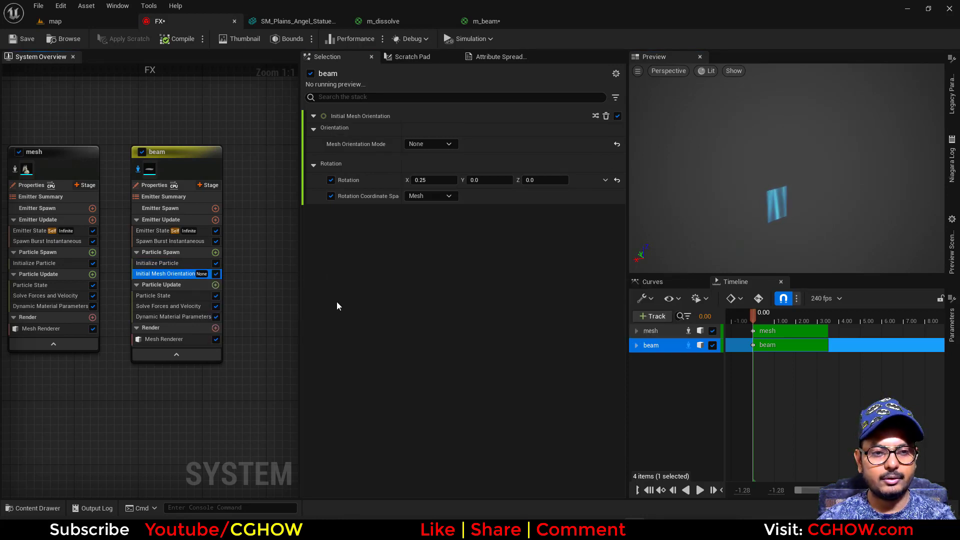
key(ctrl+d)
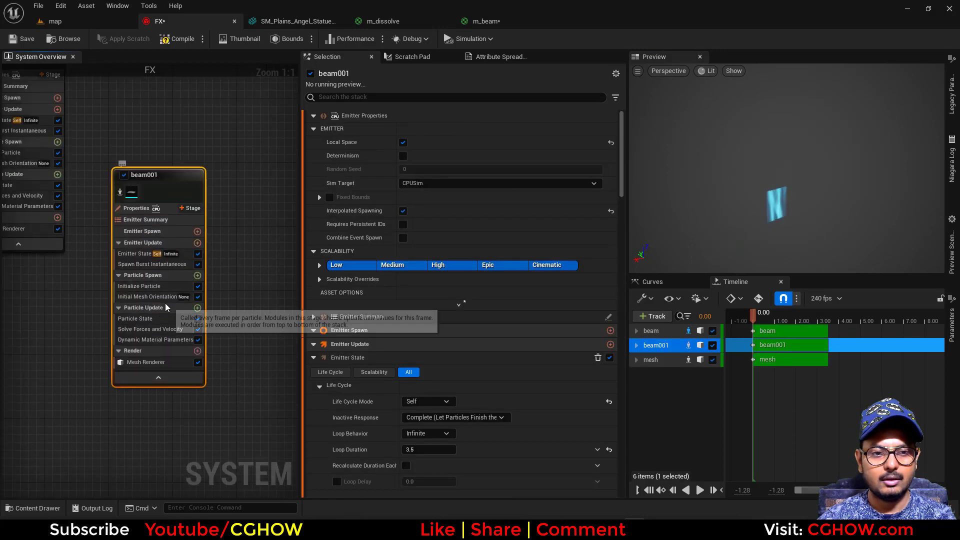
key(Delete)
right_drag(78, 293, 268, 381)
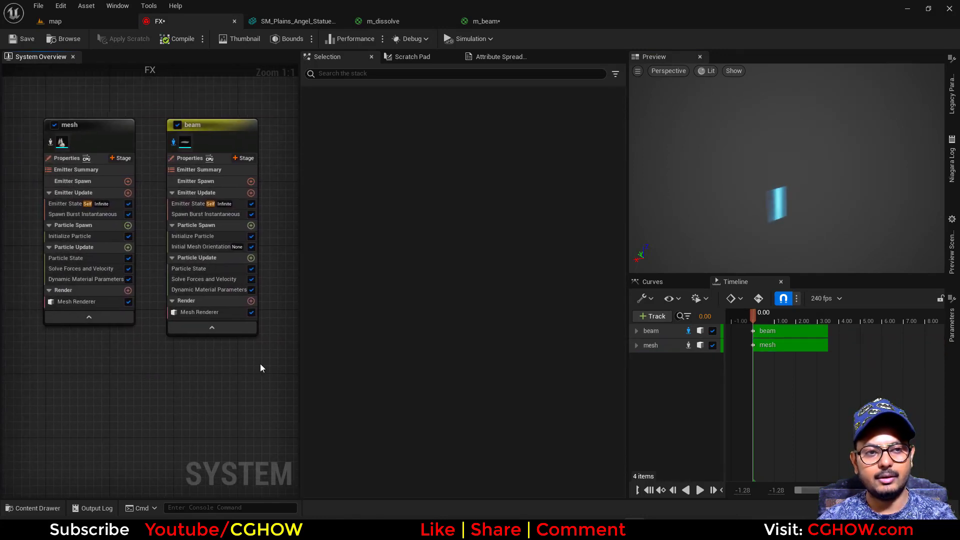
Duplicate the beam emitter's Initial Mesh Orientation module and set the copy's X rotation to 0
click(199, 246)
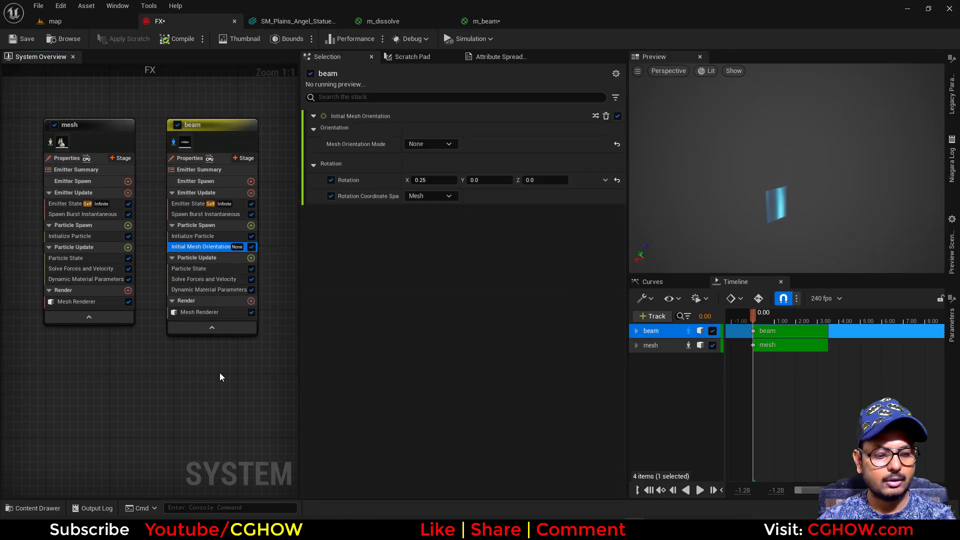
key(ctrl+d)
click(435, 183)
text(0)
key(Return)
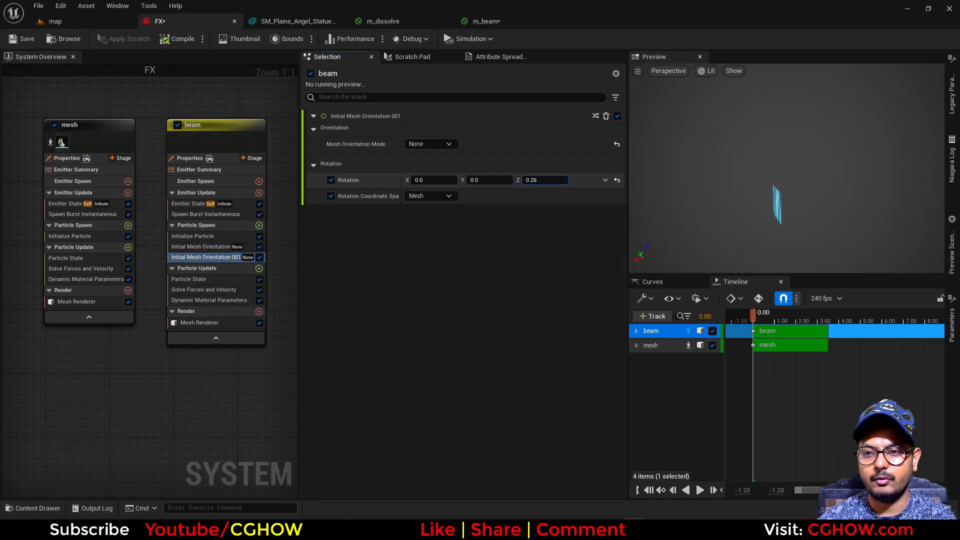
Randomize the duplicated orientation module's Rotation with a Random Range Vector, Z from -1 to 1 and X and Y at 0
click(606, 181)
text(uni)
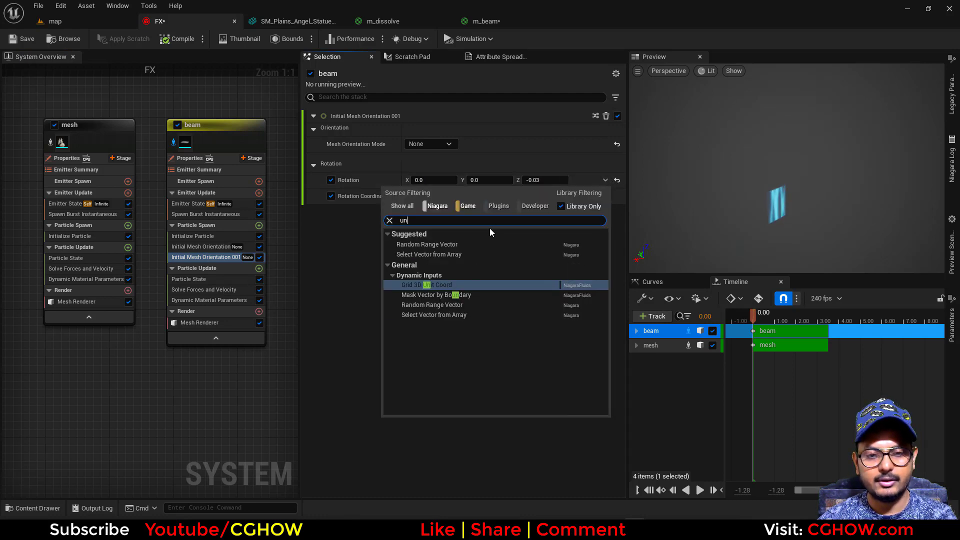
click(460, 244)
text(0)
key(Return)
click(568, 195)
text(-1)
key(Return)
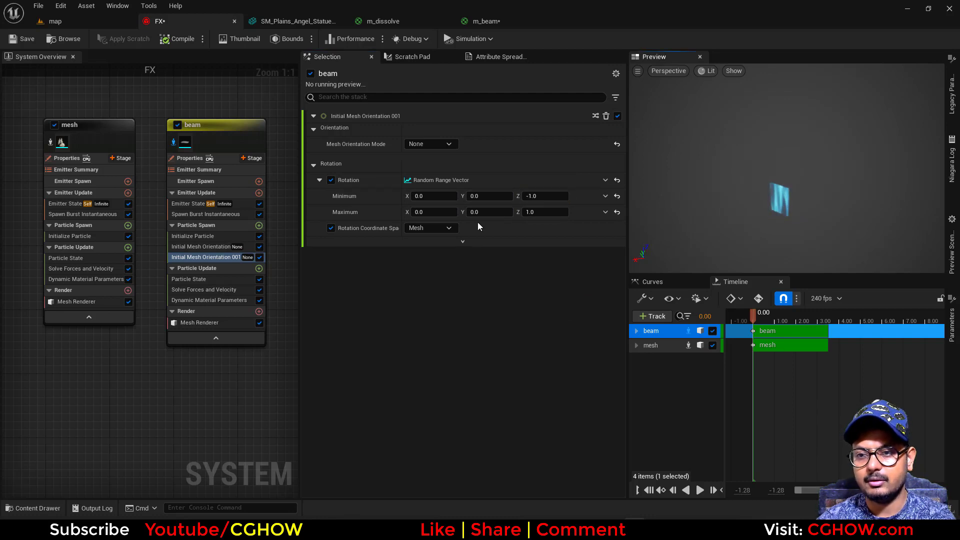
Try a Spawn Count of 10 in the beam's Spawn Burst Instantaneous, inspect the beam up close, and settle on 5
click(199, 214)
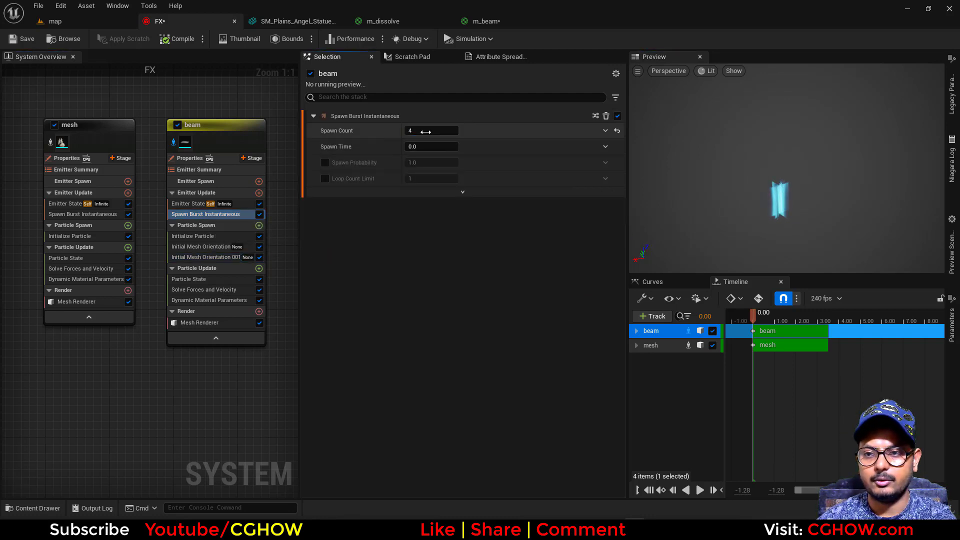
text(10)
key(Return)
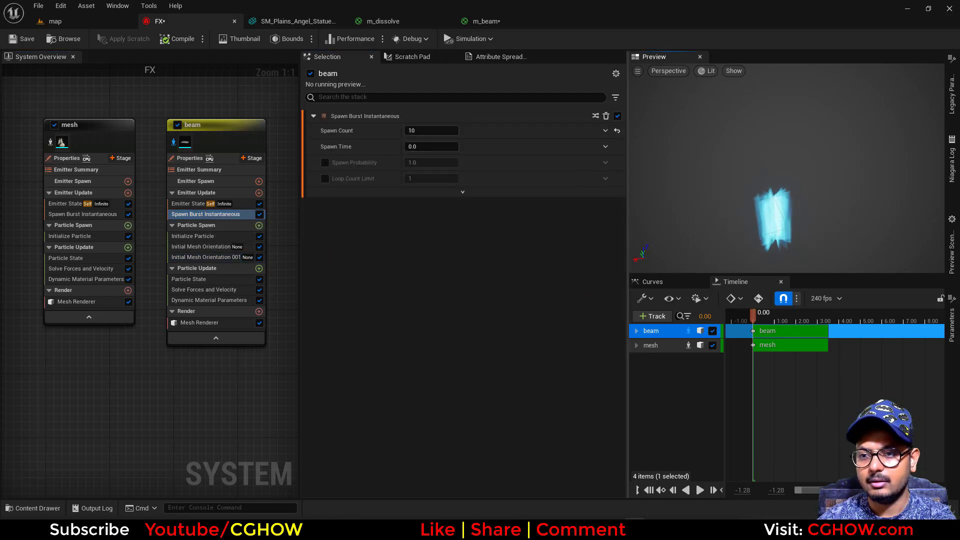
drag(779, 198, 781, 206)
middle_drag(779, 199, 778, 130)
drag(779, 199, 745, 197)
scroll(780, 198, down, 4)
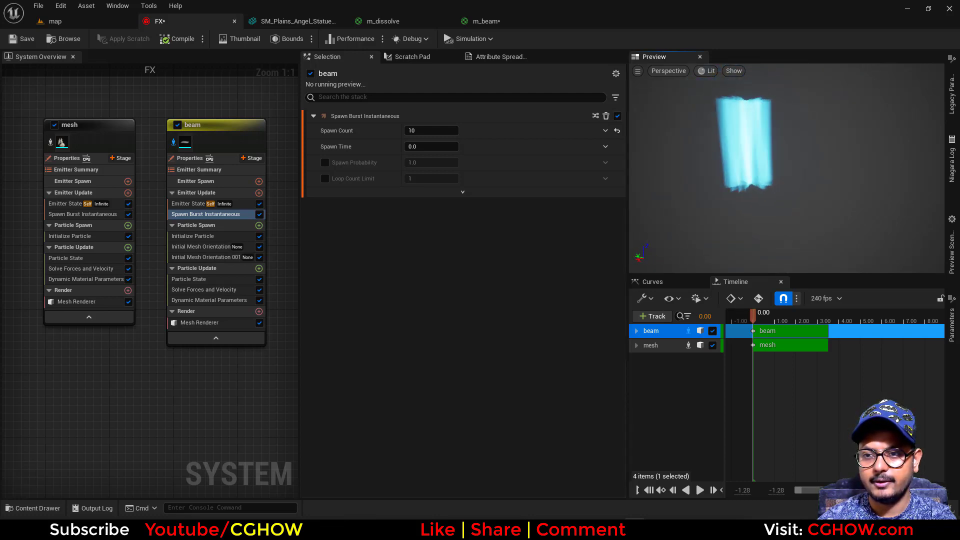
click(431, 130)
text(5)
key(Return)
Reduce the beam's Mesh Scale Y to 0.1 in Initialize Particle, after trying 1
click(193, 236)
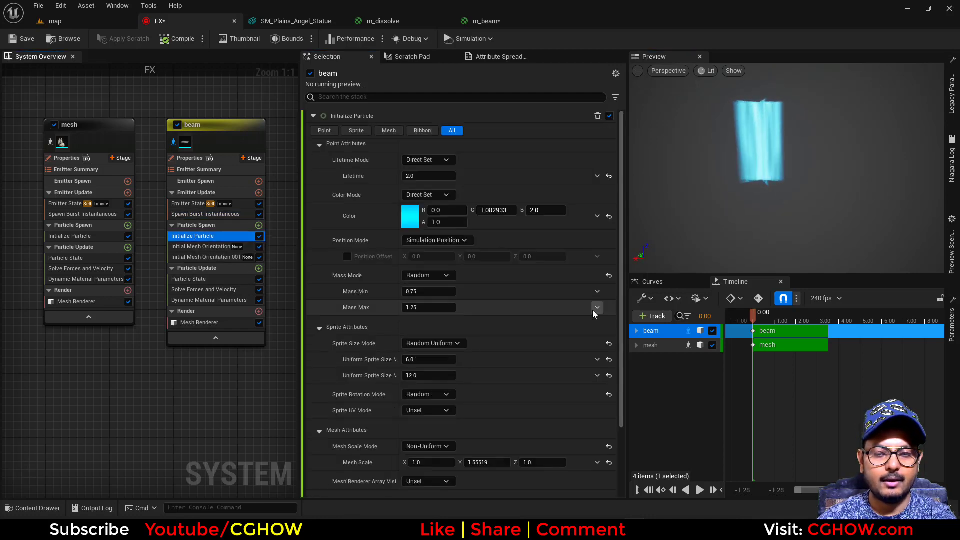
scroll(495, 426, down, 2)
drag(477, 415, 485, 415)
click(486, 416)
text(1)
key(Return)
right_drag(838, 205, 821, 198)
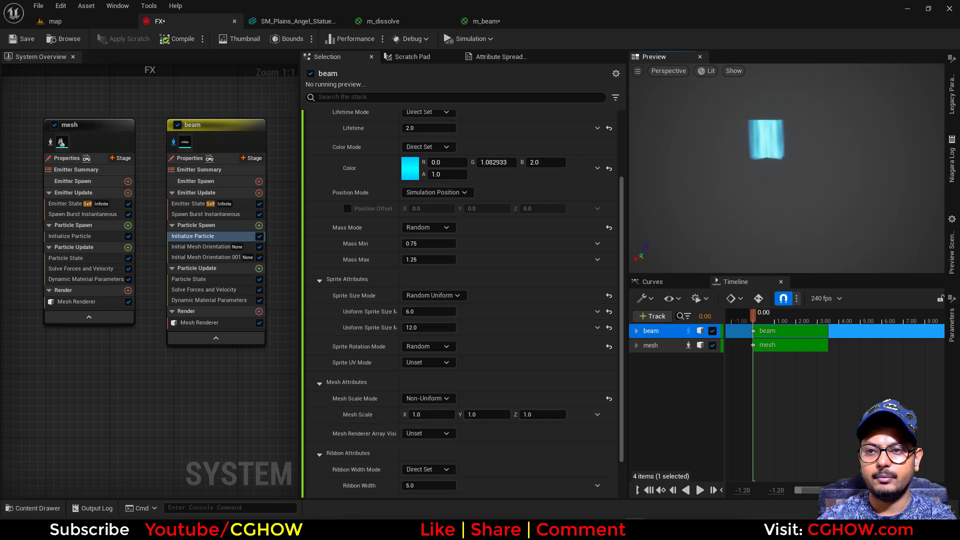
text(0)
key(Return)
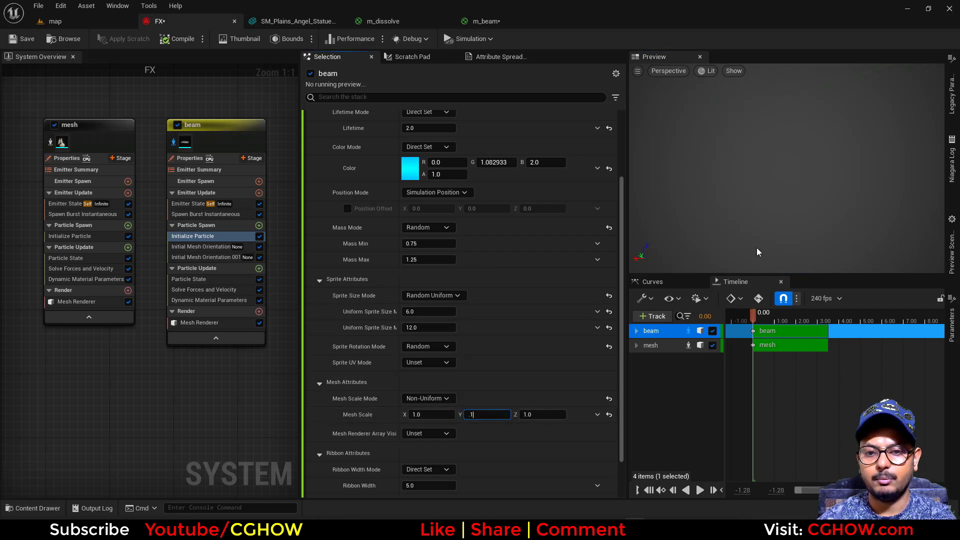
Add a Scale Mesh Size module to the beam's Particle Update and split its Scale Factor with Make Vector
click(258, 268)
text(sca)
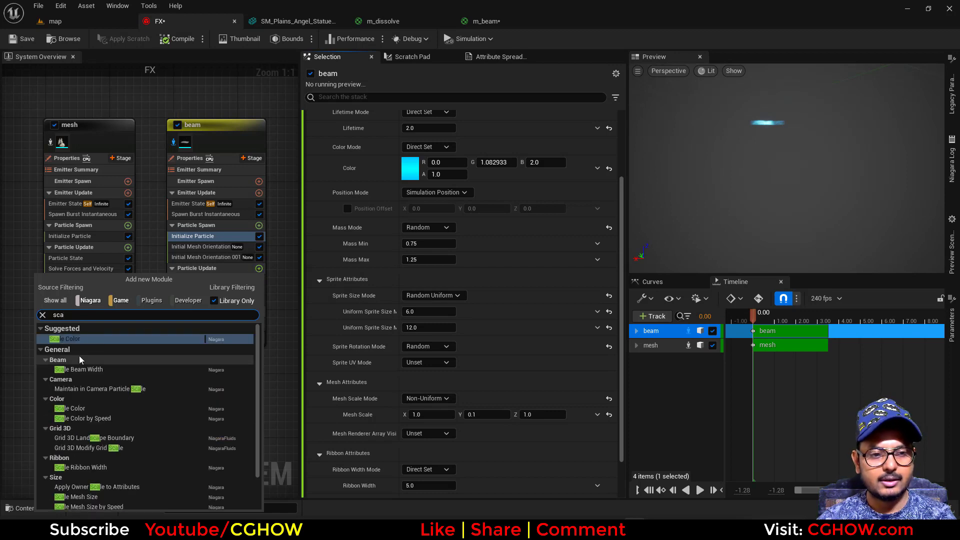
click(80, 497)
click(606, 131)
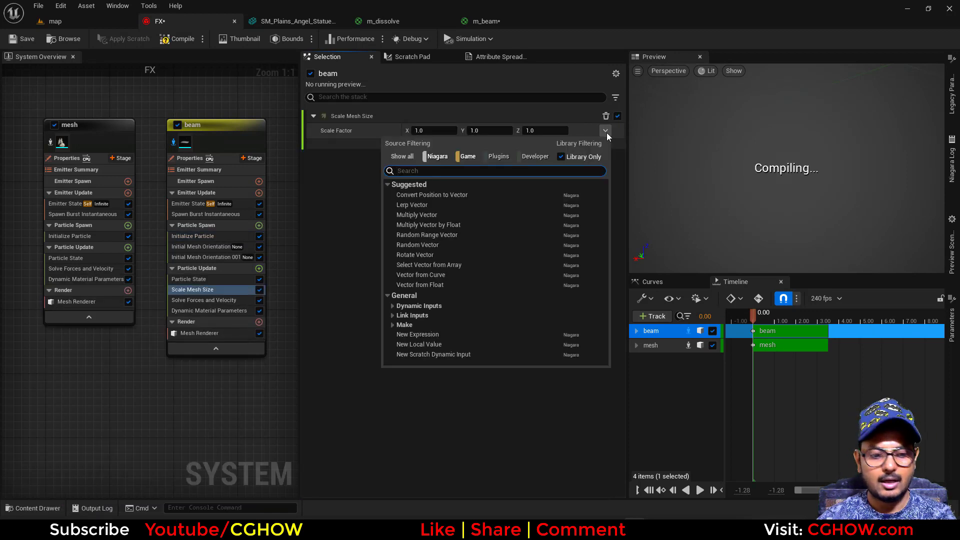
text(brea)
click(403, 194)
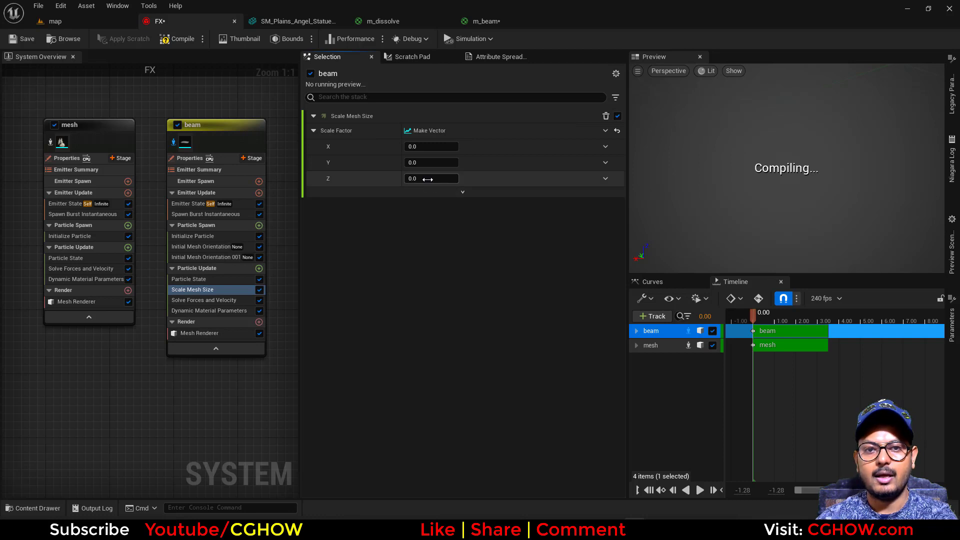
Set the Z and X components of the beam's Scale Factor to 1
click(428, 179)
text(1)
click(419, 147)
text(1)
key(Return)
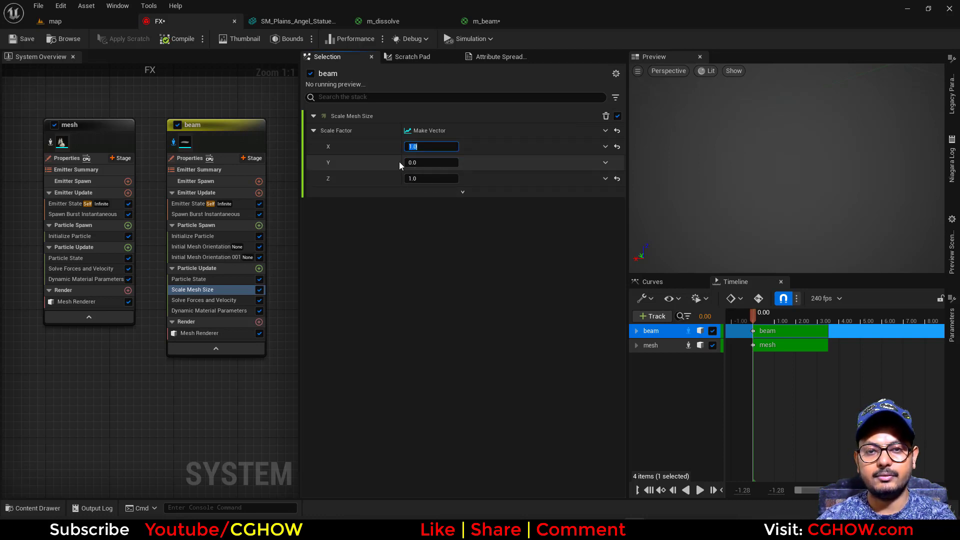
Drive the Scale Factor's Y with Float from Curve, ramping from 0 at the start to 10 at the end
click(605, 163)
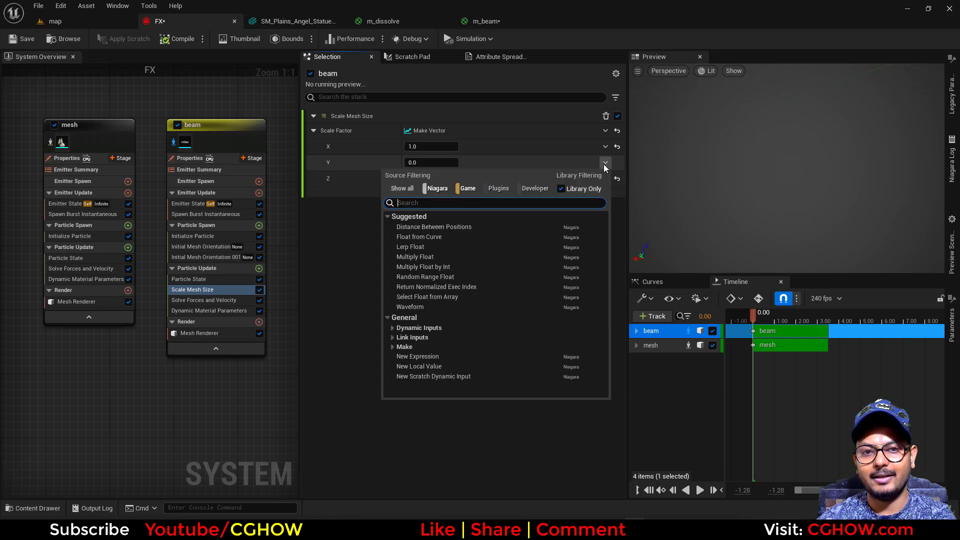
text(curve)
click(422, 227)
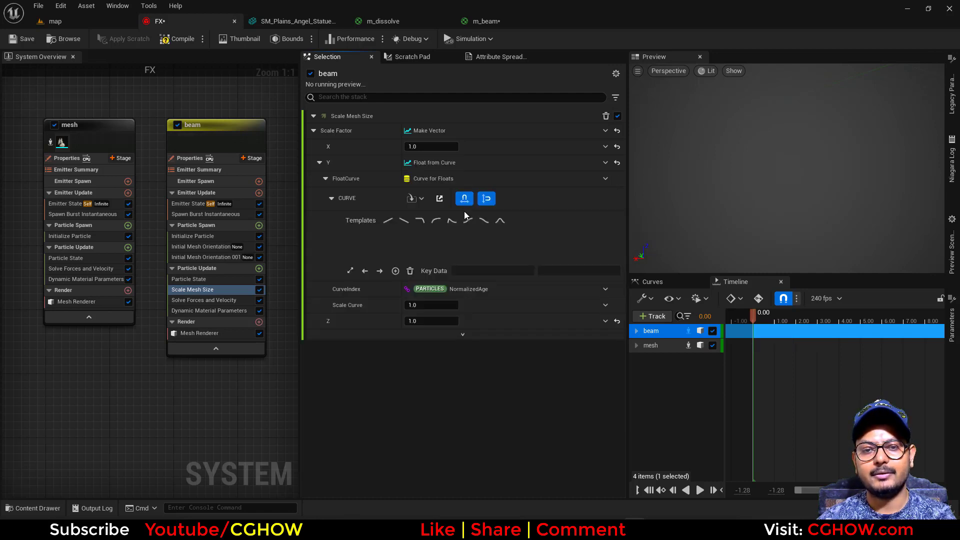
click(368, 234)
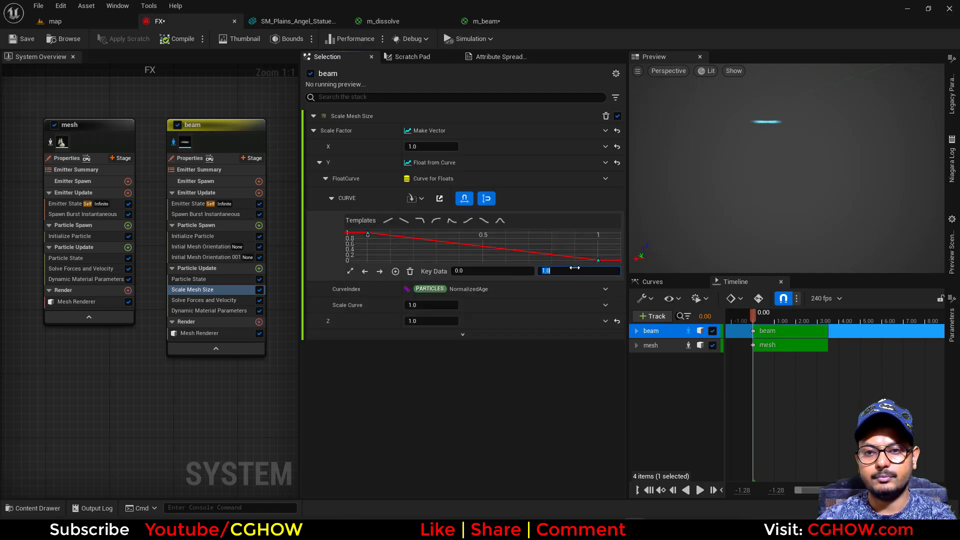
text(0)
key(Return)
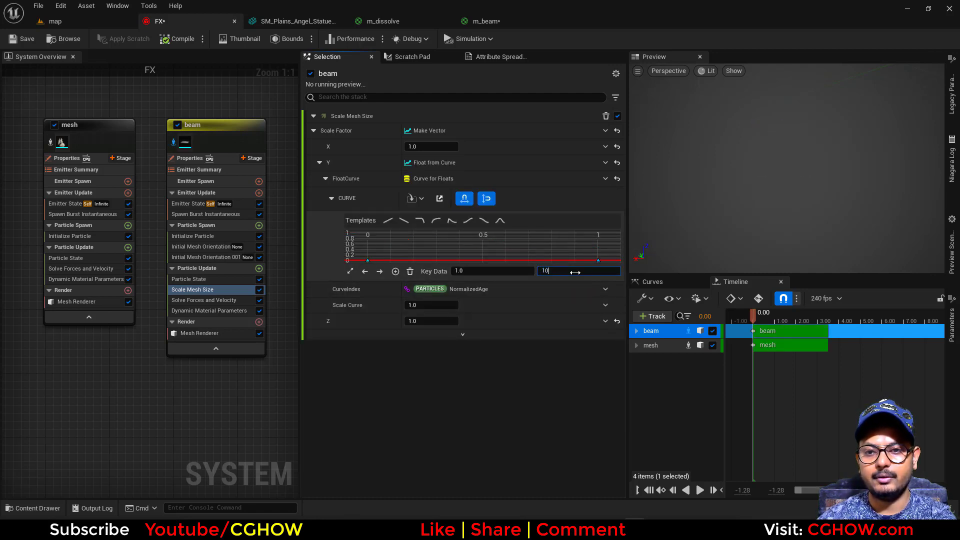
Play the beam preview and scrub the StarCraft reference GIF in the browser to compare the beam's timing
click(700, 490)
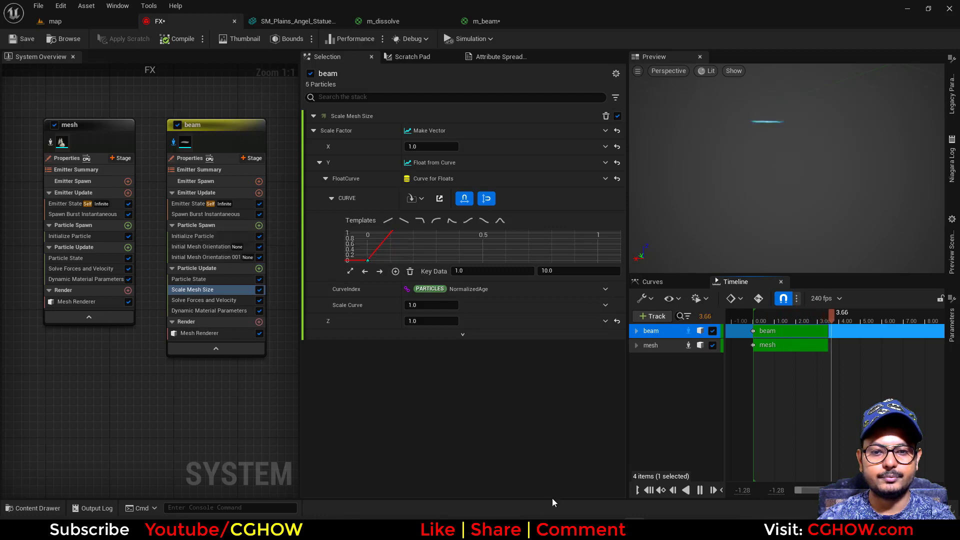
click(525, 529)
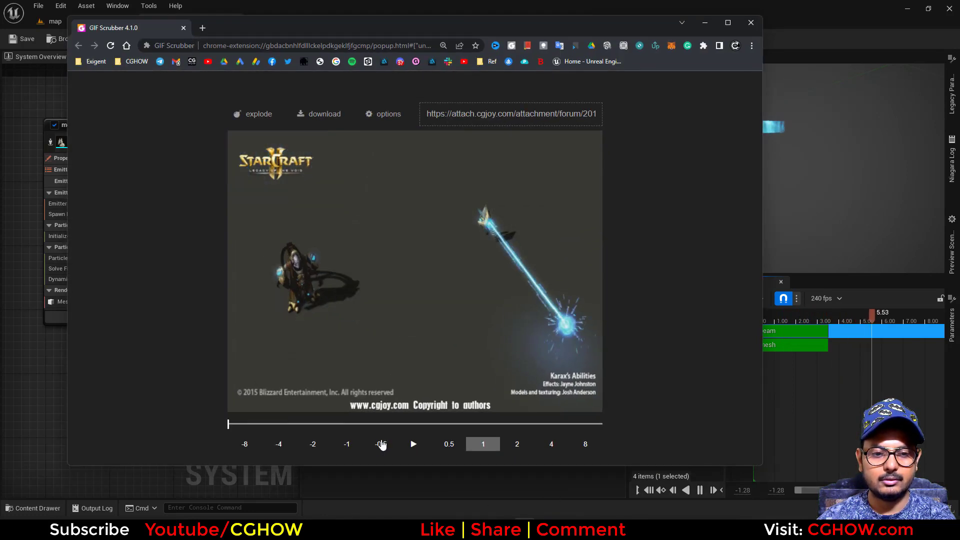
click(245, 425)
drag(246, 427, 340, 429)
click(705, 23)
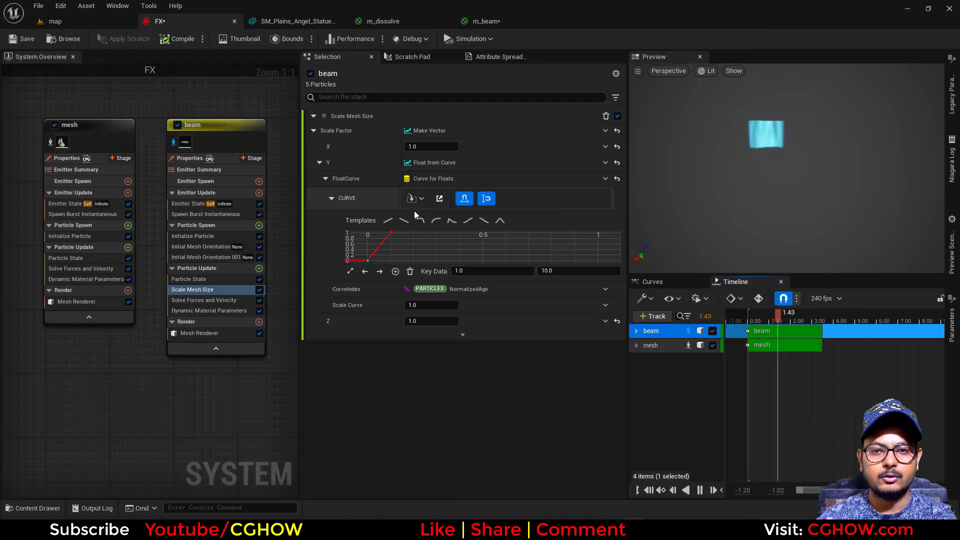
Set the beam's particle Lifetime to 0.3 in Initialize Particle
click(192, 236)
click(429, 176)
text(0.3)
key(Return)
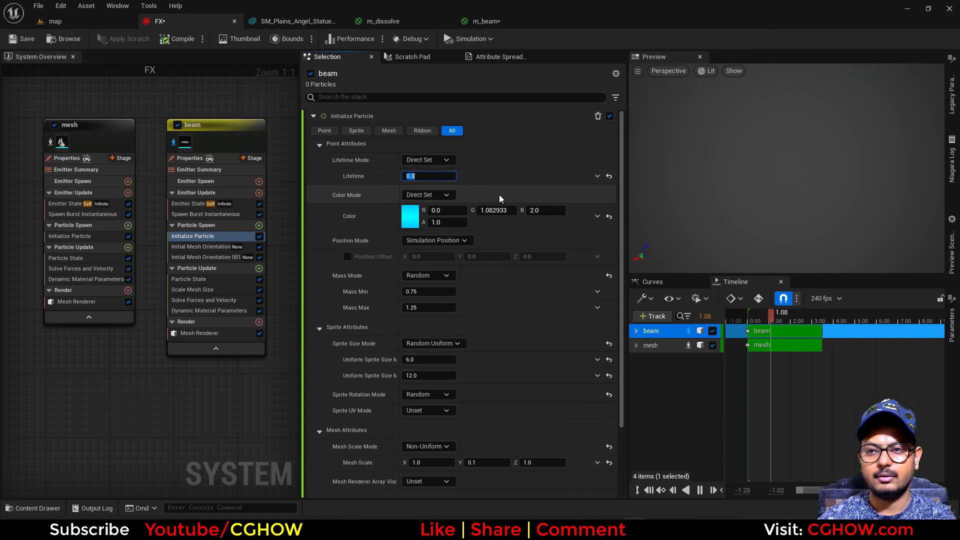
Raise the Y scale curve's end key to 50, after trying 20, and set the beam's Lifetime to 0.5
click(193, 290)
click(560, 271)
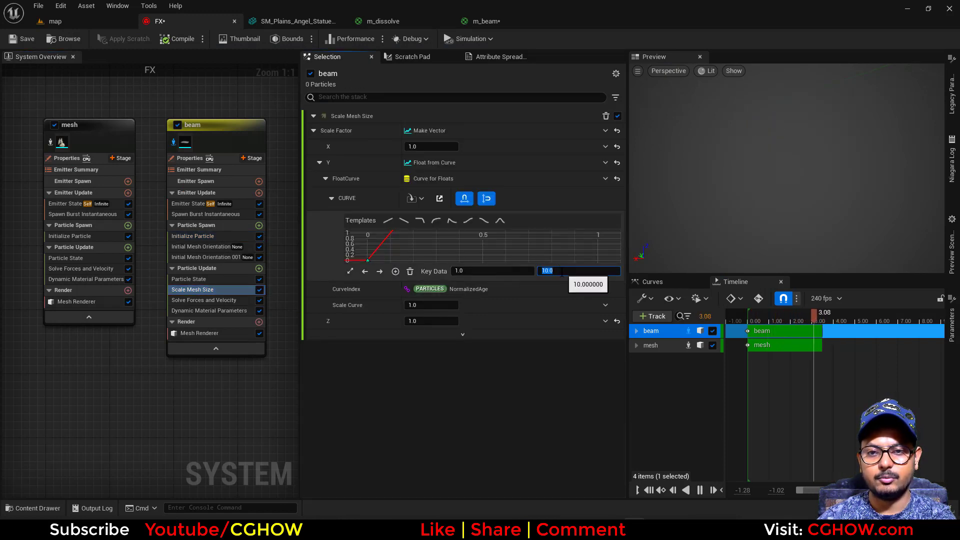
text(20)
key(Return)
text(50)
key(Return)
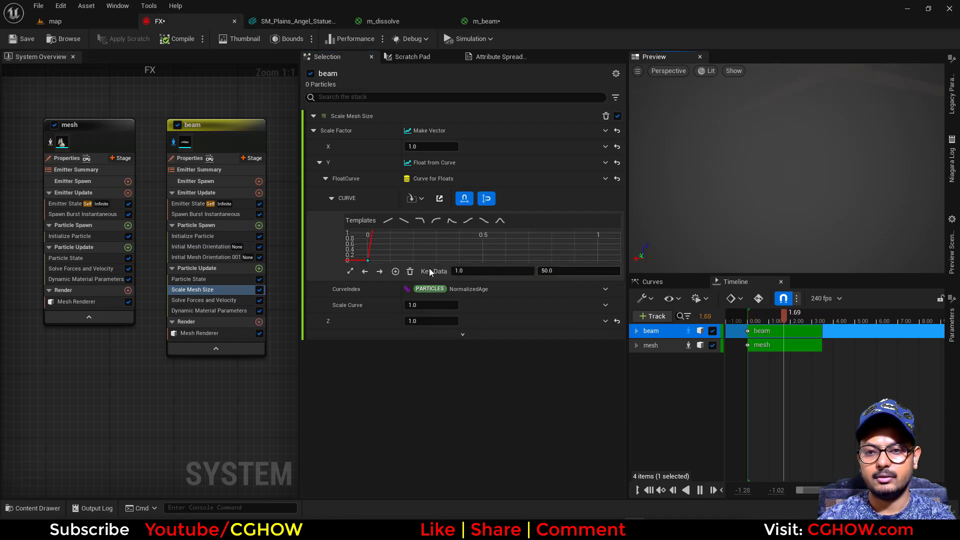
click(208, 235)
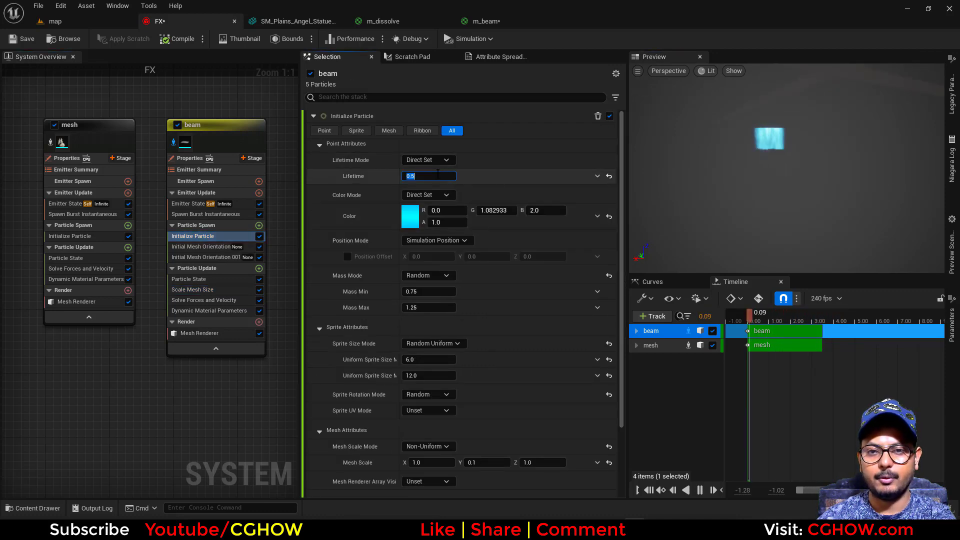
Fit the Y scale curve in its graph and bend the first key's tangent upward for faster early growth
click(210, 290)
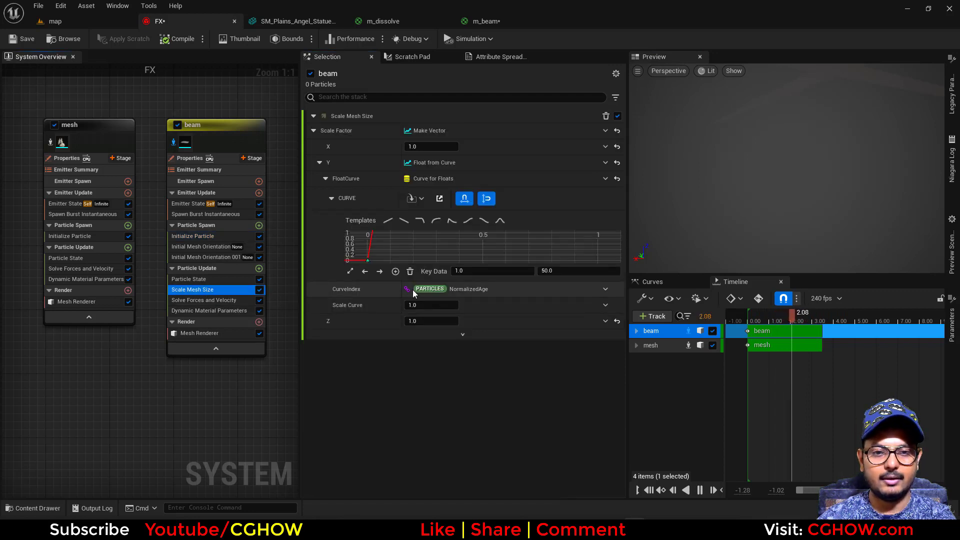
click(350, 271)
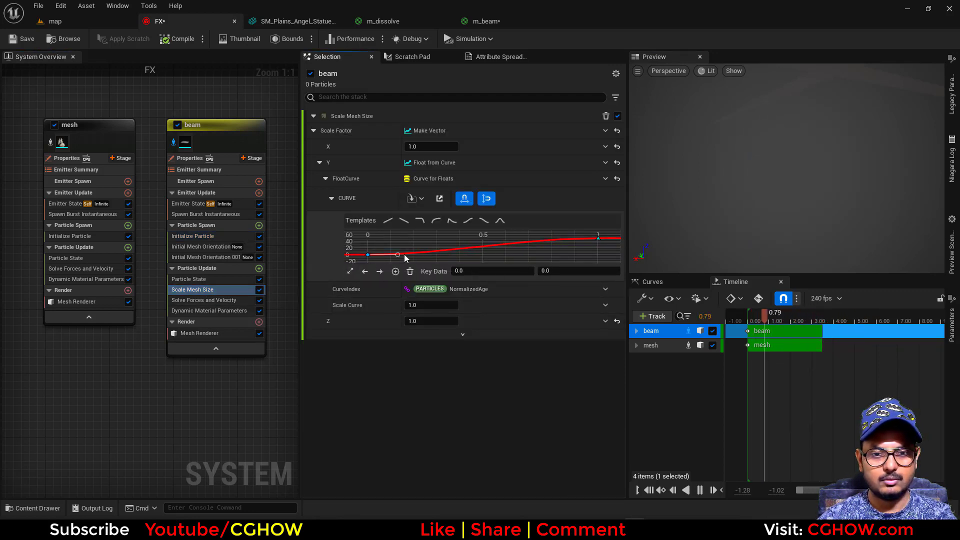
drag(399, 255, 397, 248)
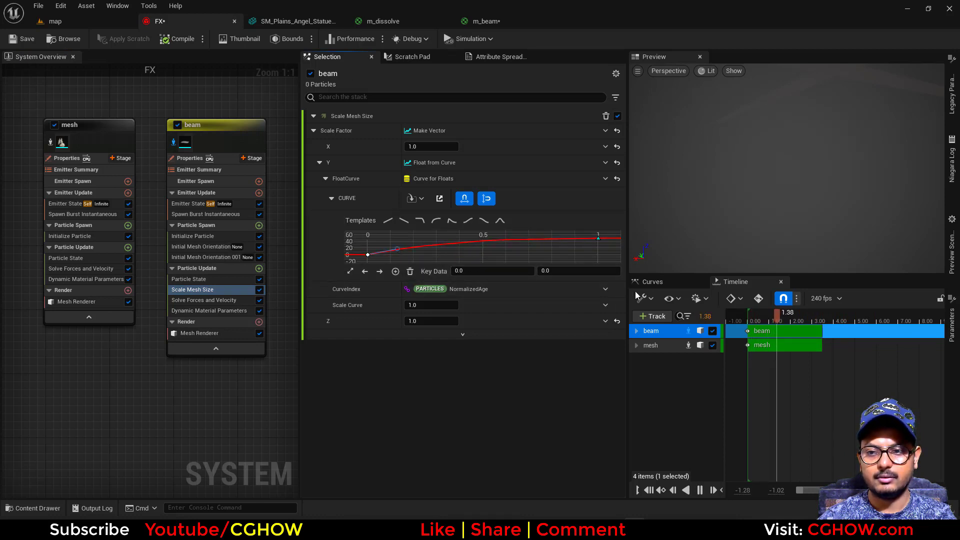
Turn off the beam emitter's isolation, play the effect with the statue, and inspect both at about 0.29 seconds
drag(750, 320, 699, 325)
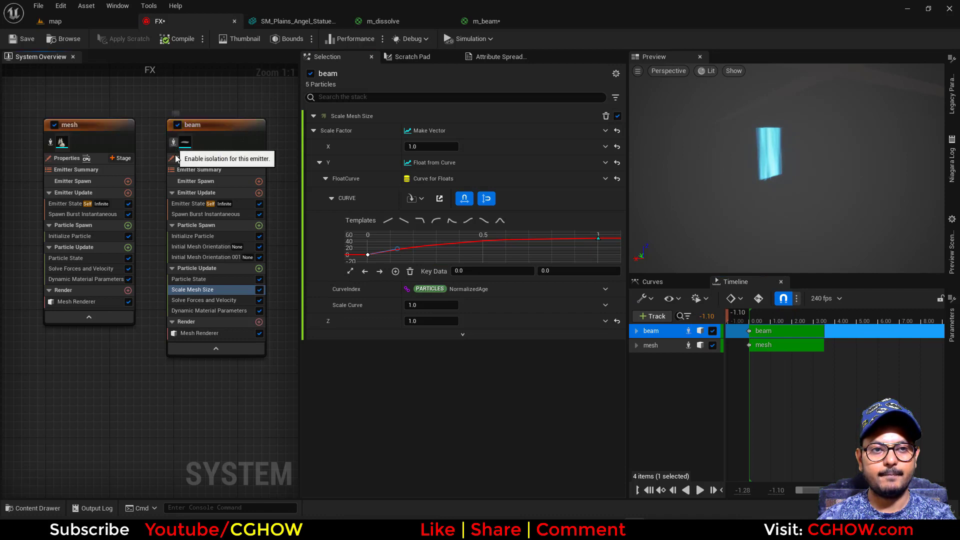
click(700, 490)
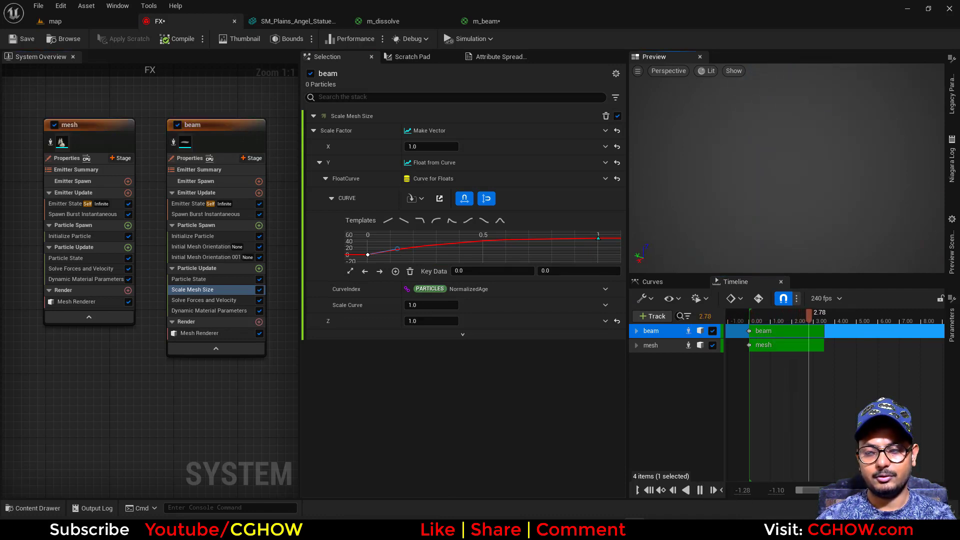
mouse_move(756, 321)
mouse_down()
mouse_move(764, 322)
mouse_move(756, 324)
mouse_up()
drag(785, 210, 766, 122)
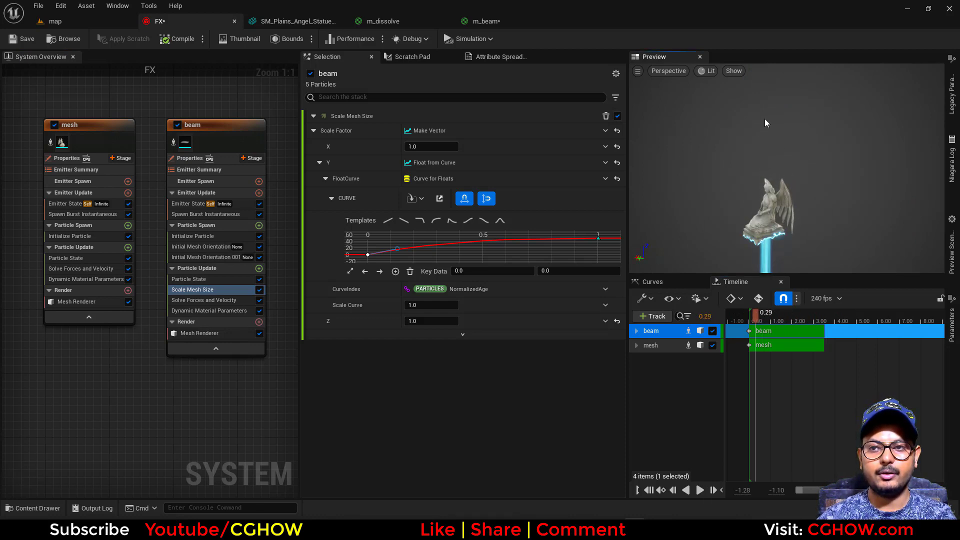
Enable Position Offset in the beam's Initialize Particle, raise Z to about 869, and scrub the timeline to check the placement
click(206, 237)
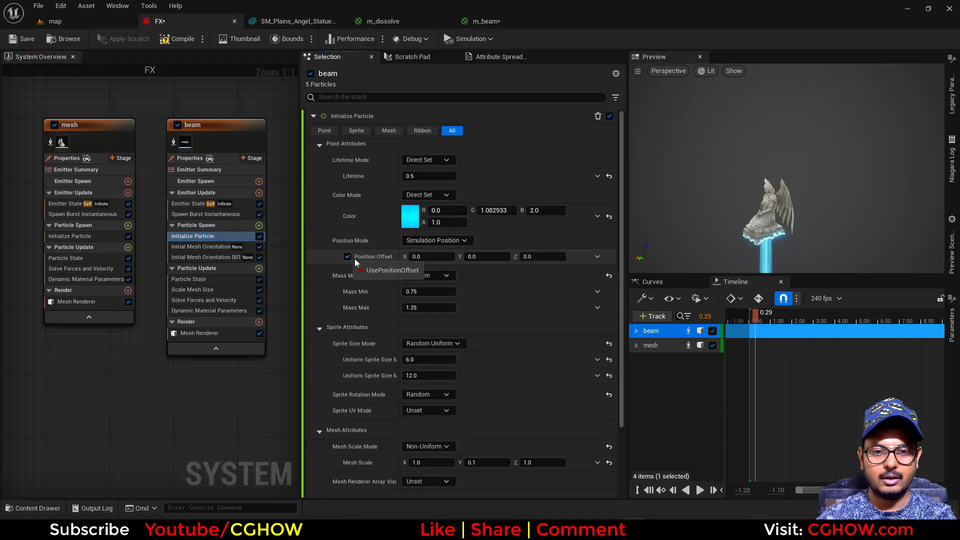
click(348, 257)
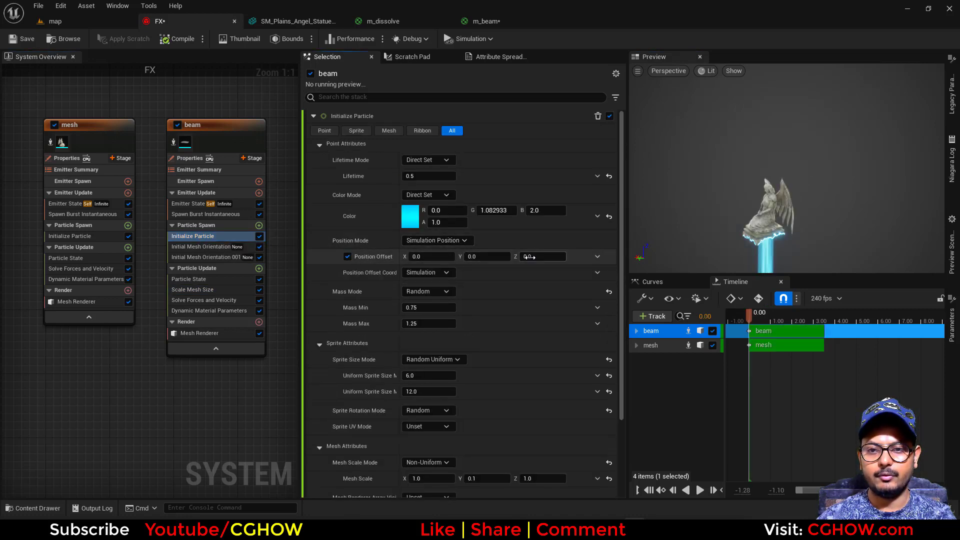
drag(529, 258, 538, 258)
mouse_move(750, 316)
mouse_down()
mouse_move(785, 316)
mouse_move(746, 319)
mouse_move(755, 322)
mouse_up()
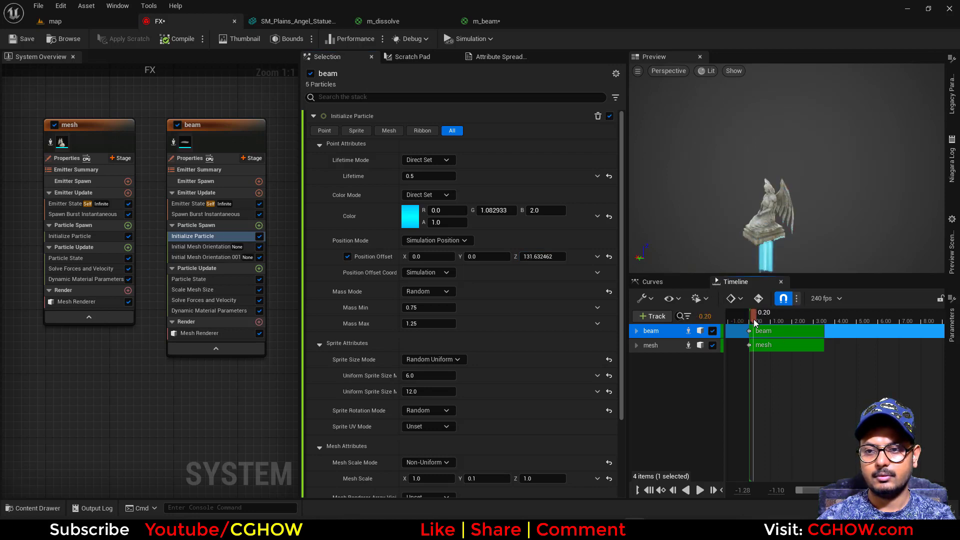
drag(540, 257, 568, 256)
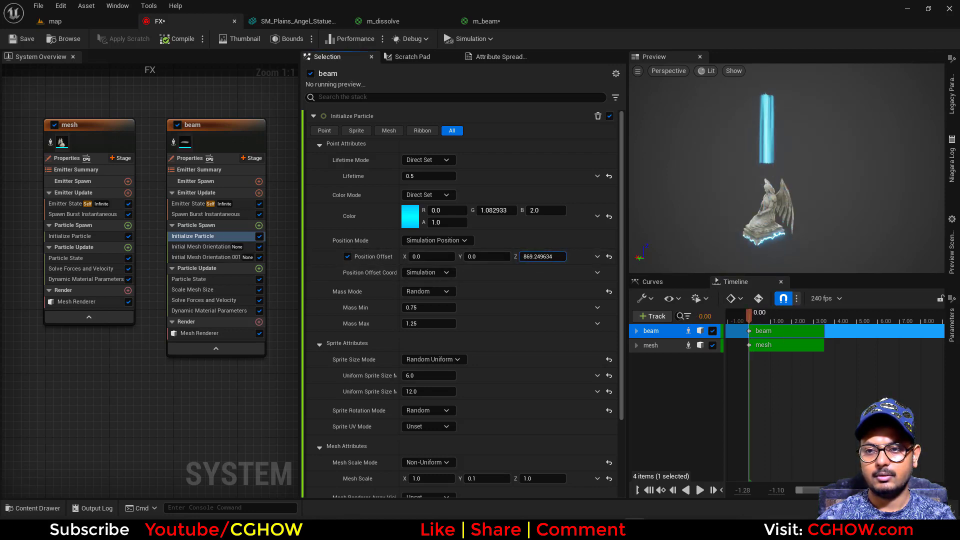
mouse_move(749, 316)
mouse_down()
mouse_move(773, 314)
mouse_move(737, 316)
mouse_move(761, 317)
mouse_up()
Set the end key of the beam's Y scale curve in Scale Mesh Size to 100 and play the effect
click(209, 291)
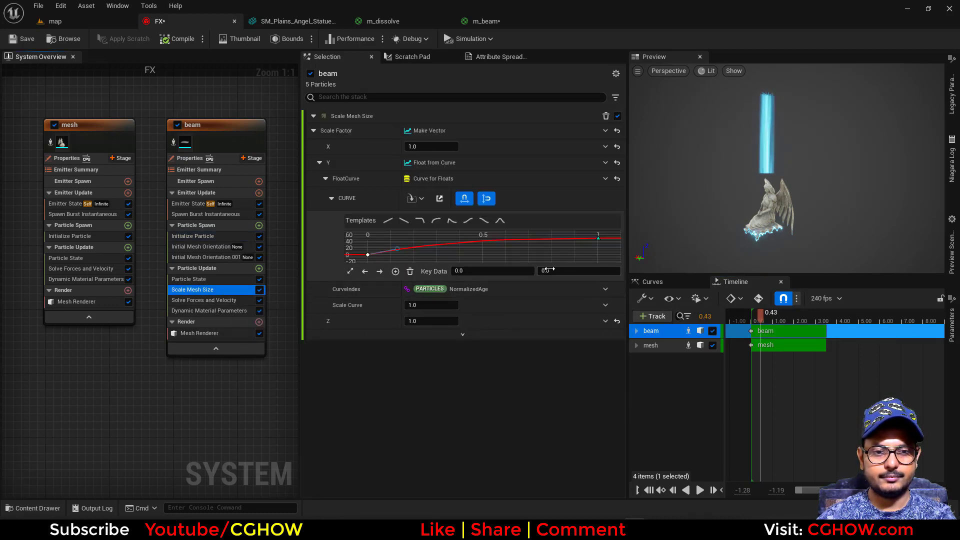
click(593, 270)
drag(593, 271, 601, 289)
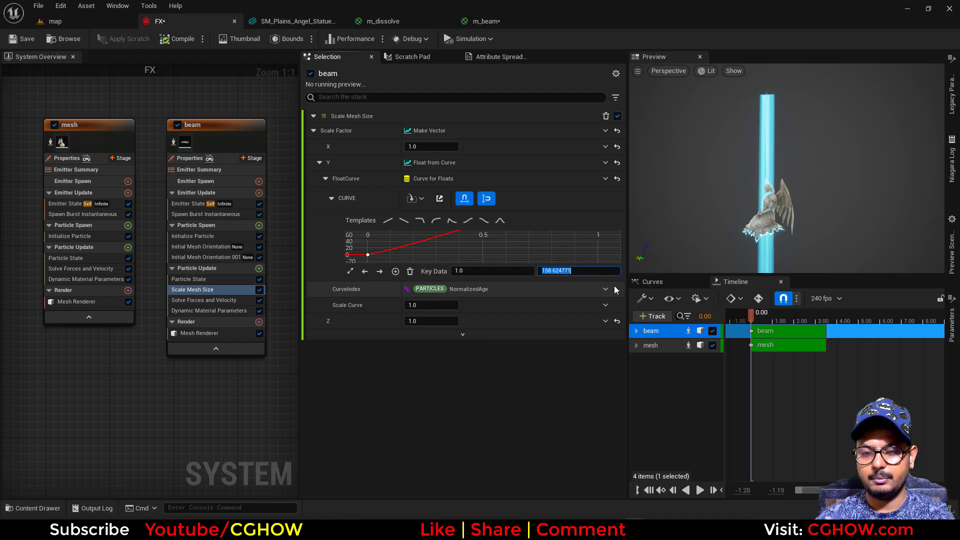
key(Return)
click(748, 318)
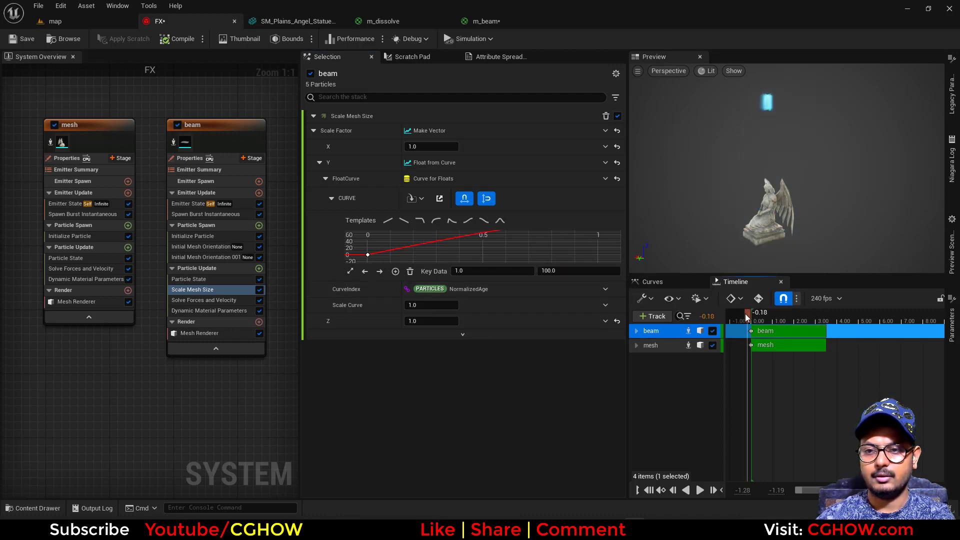
click(699, 493)
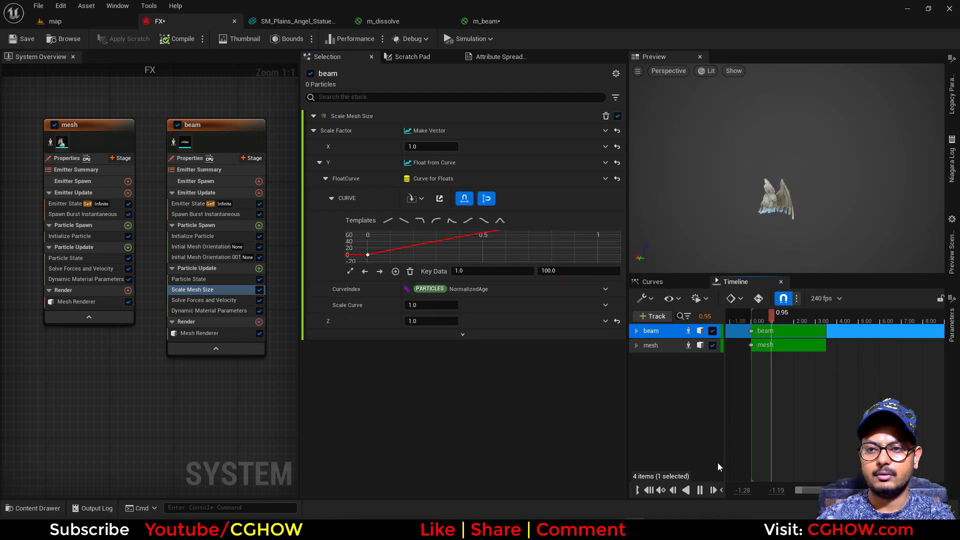
click(740, 318)
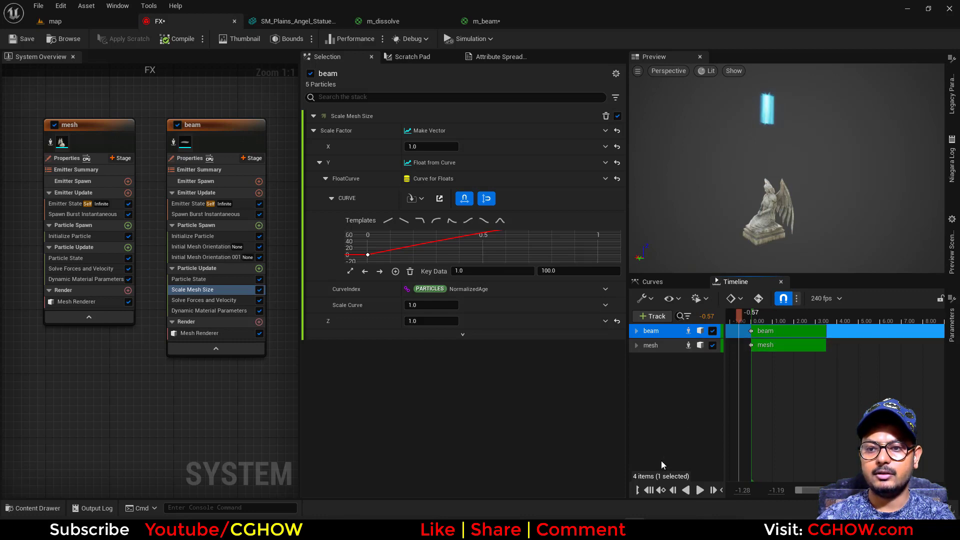
Delay the statue dissolve by setting the first Z_offset curve key's time to 0.2, and preview the result around the statue
click(63, 279)
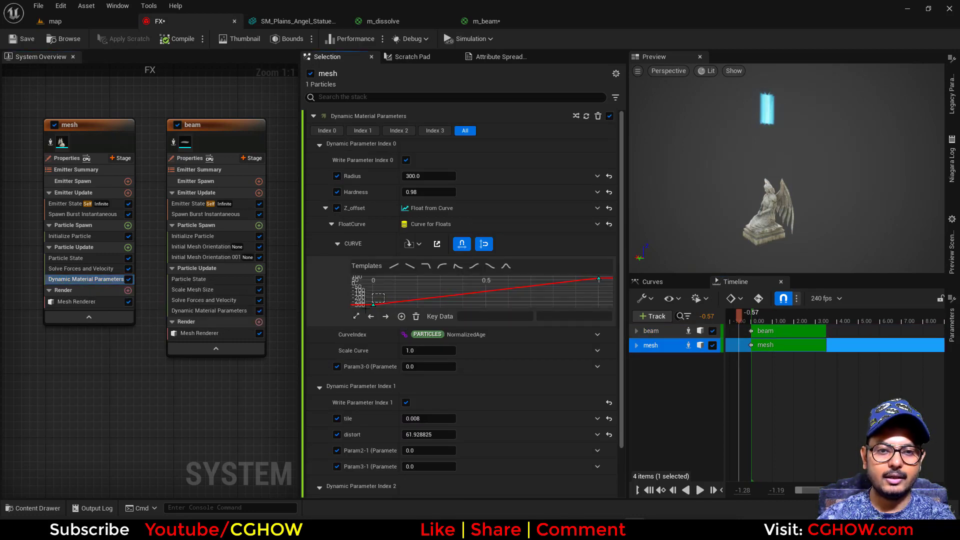
click(373, 304)
key(Return)
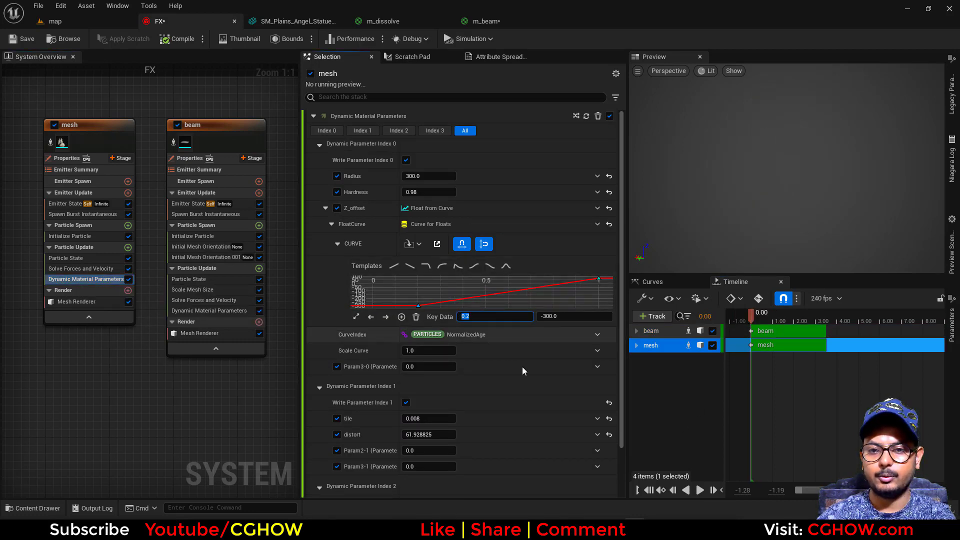
click(700, 490)
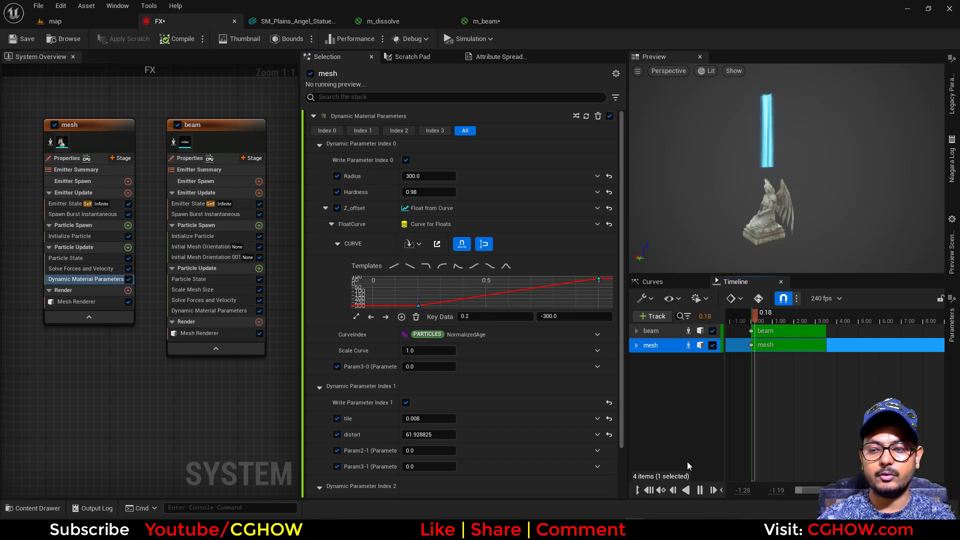
click(757, 315)
mouse_move(758, 315)
mouse_down()
mouse_move(772, 317)
mouse_move(718, 317)
mouse_move(743, 321)
mouse_up()
drag(773, 170, 810, 173)
drag(747, 180, 795, 180)
Duplicate the beam emitter and check both beams at about 0.48 seconds
right_drag(162, 349, 64, 366)
click(127, 145)
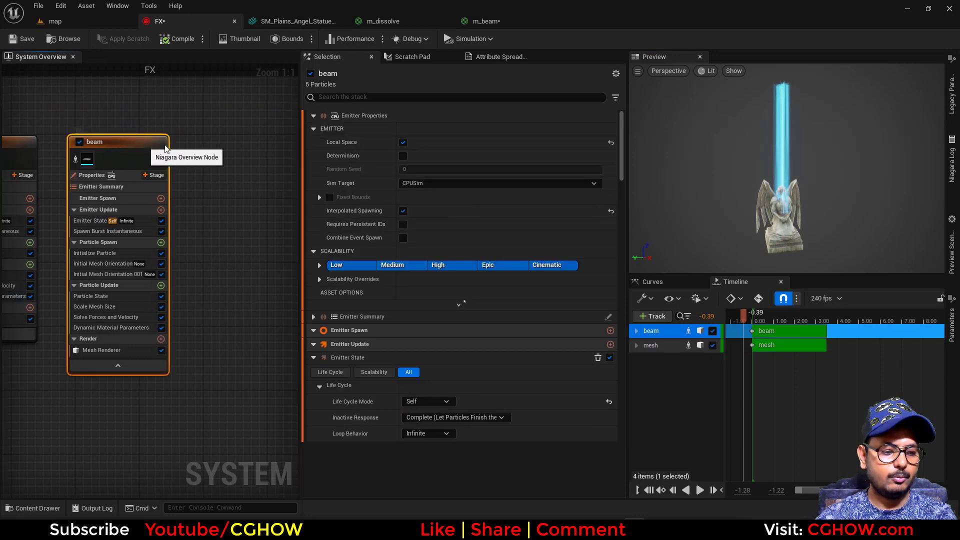
key(ctrl+v)
right_drag(181, 344, 148, 368)
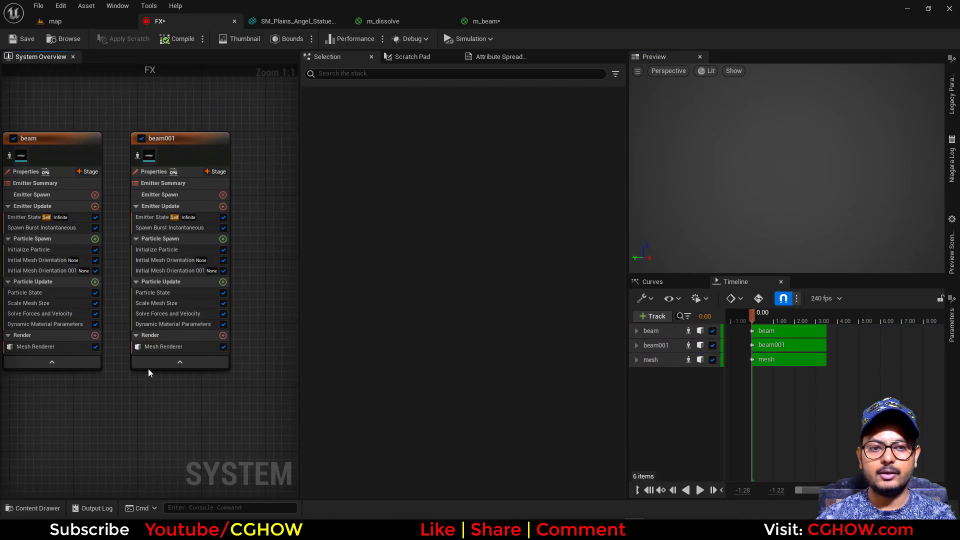
click(761, 313)
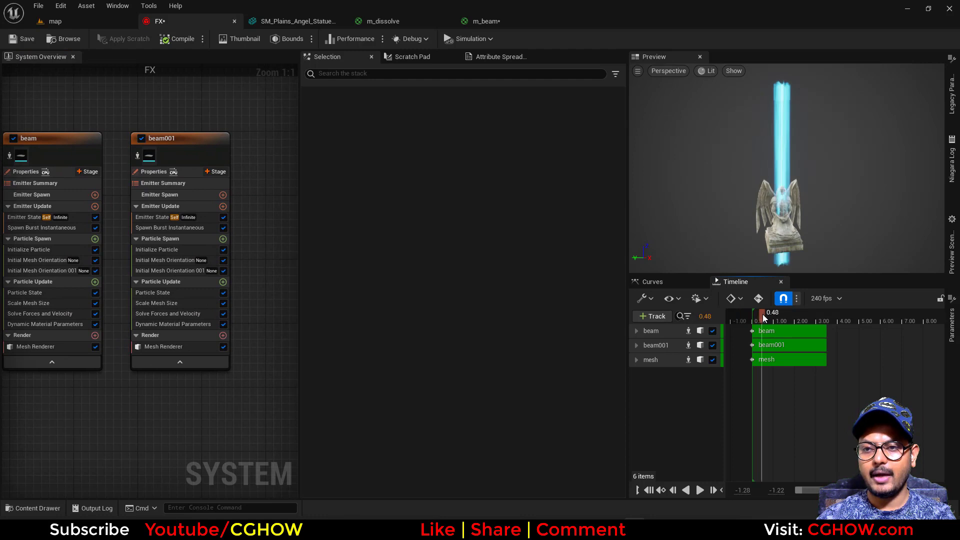
Set beam001's Position Offset Z to 0 and add a Shape Location module directly below its Initialize Particle
click(152, 250)
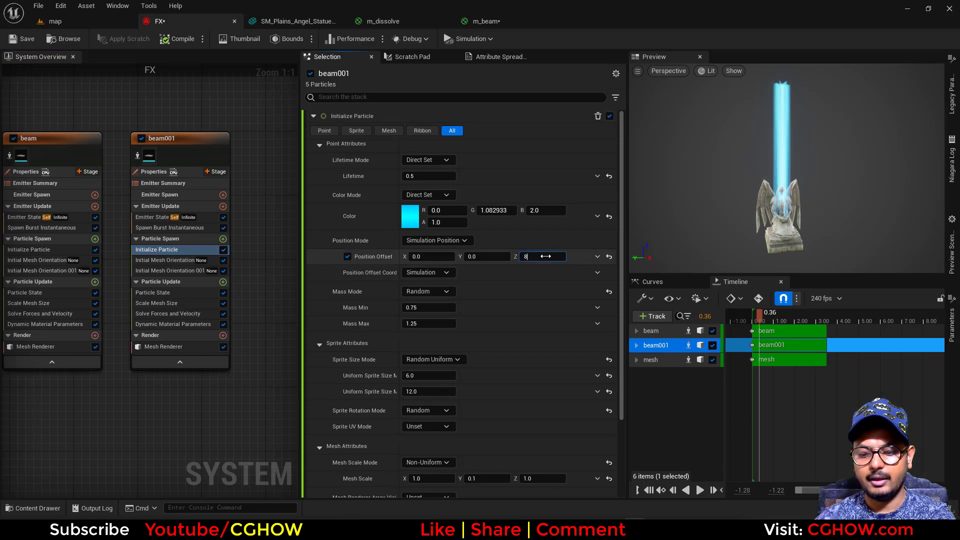
text(0)
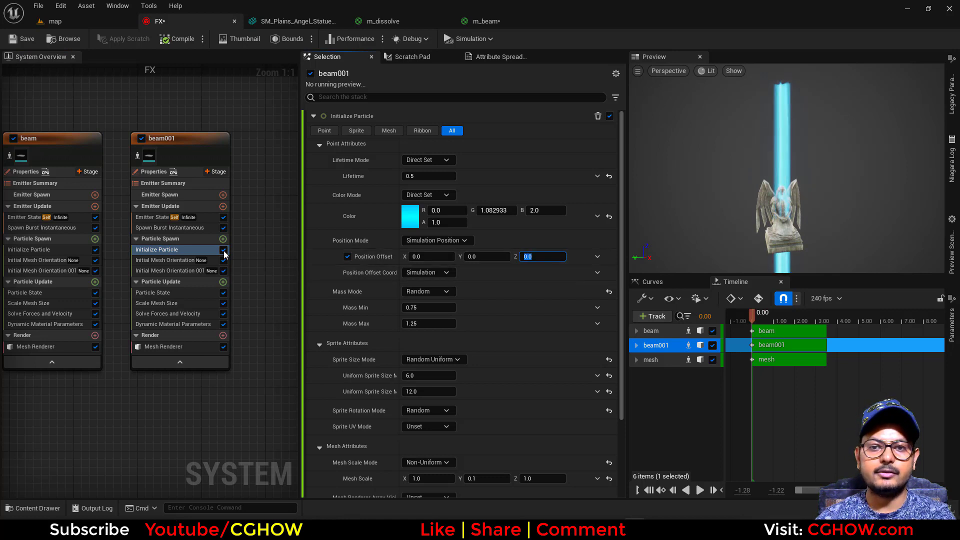
click(224, 239)
text(sha)
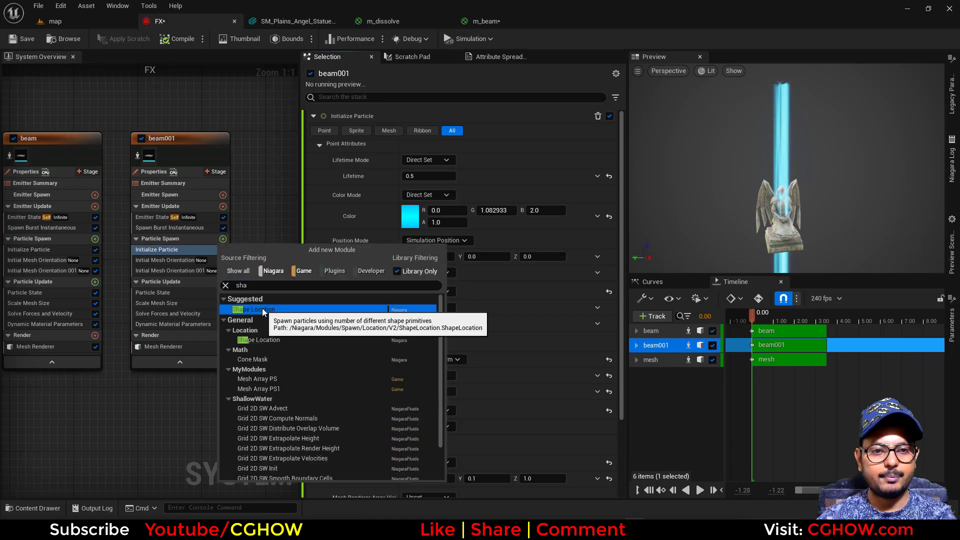
click(263, 310)
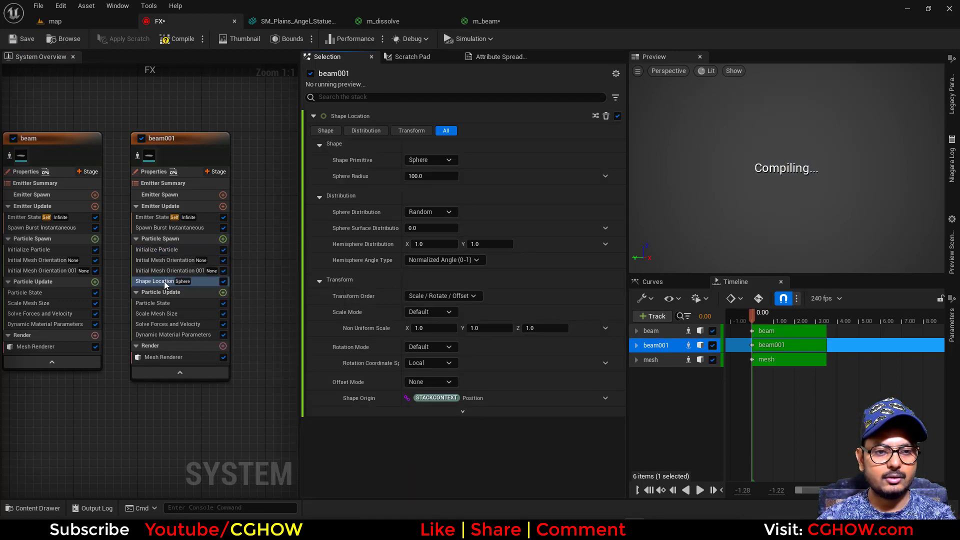
drag(163, 253, 163, 255)
Set beam001's Shape Location primitive to Cylinder with height 0 and radius about 304
click(442, 160)
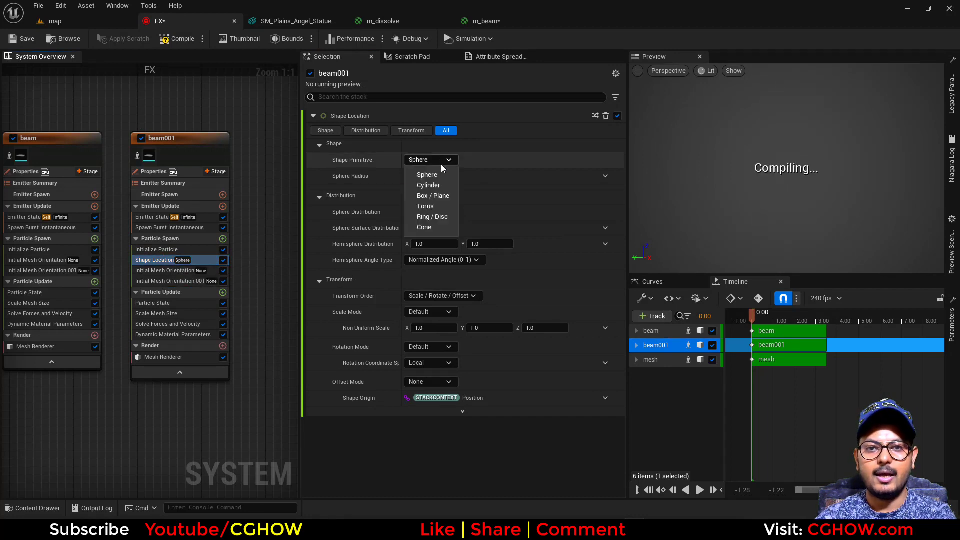
click(440, 186)
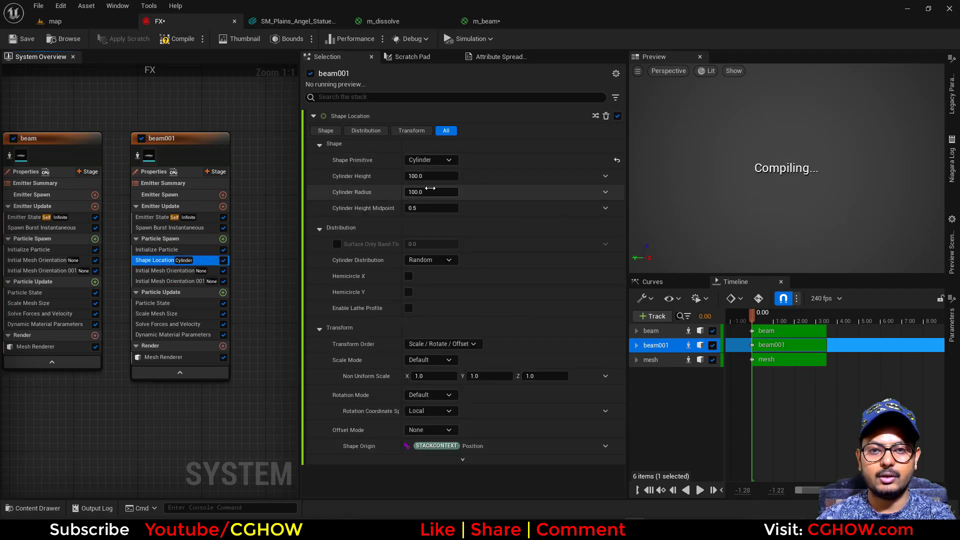
text(0)
key(Return)
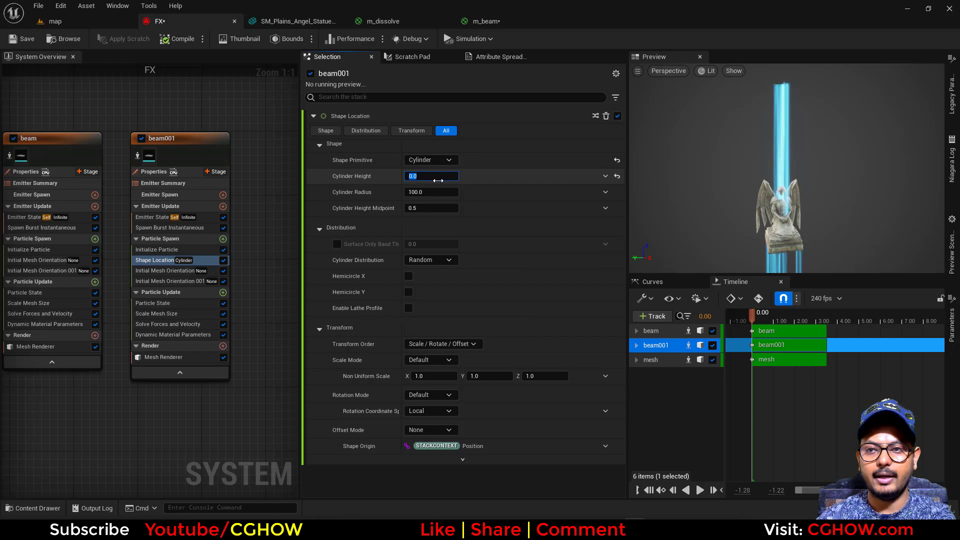
drag(431, 194, 461, 193)
Set the shape's Offset Mode to Default with a Z offset of 870, and set the cylinder radius to about 169
click(440, 431)
click(439, 447)
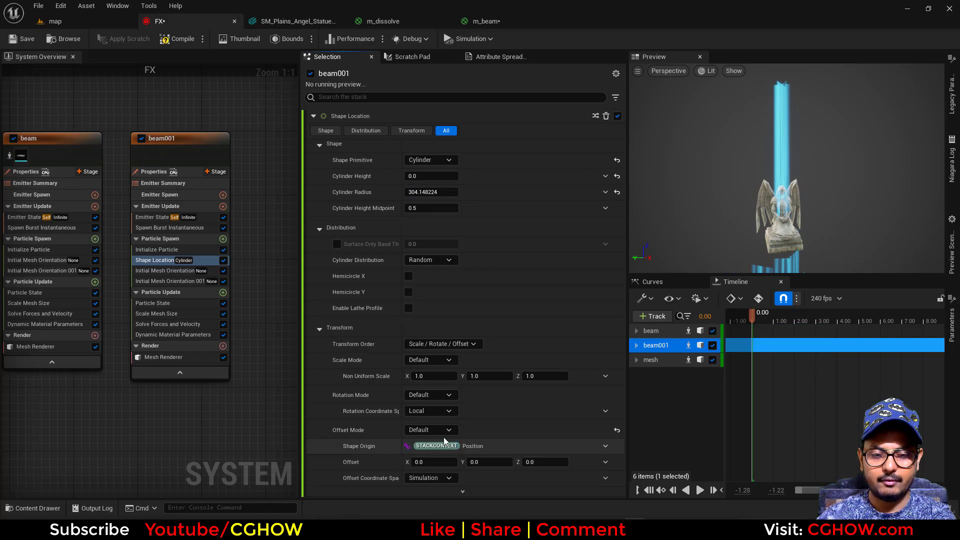
click(540, 462)
text(870)
key(Return)
drag(434, 192, 416, 192)
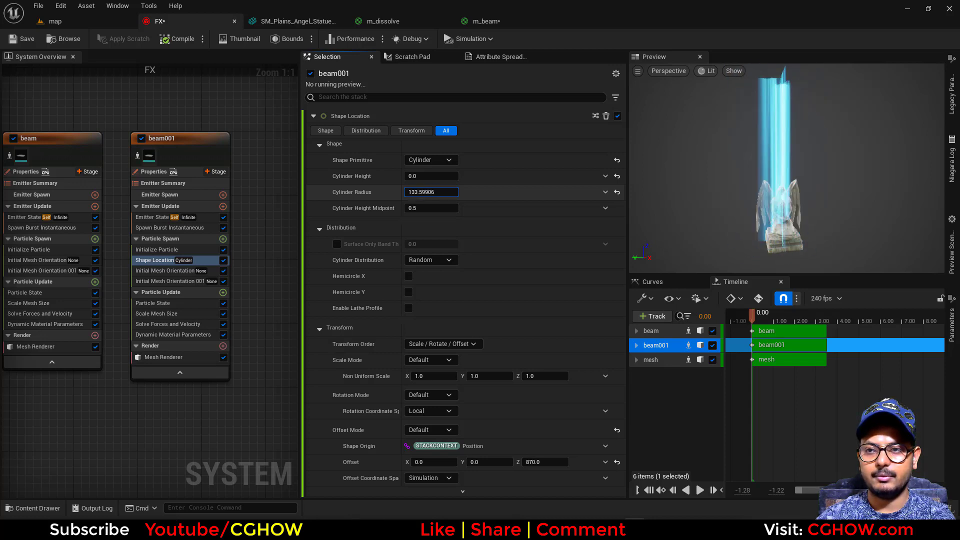
drag(435, 192, 437, 192)
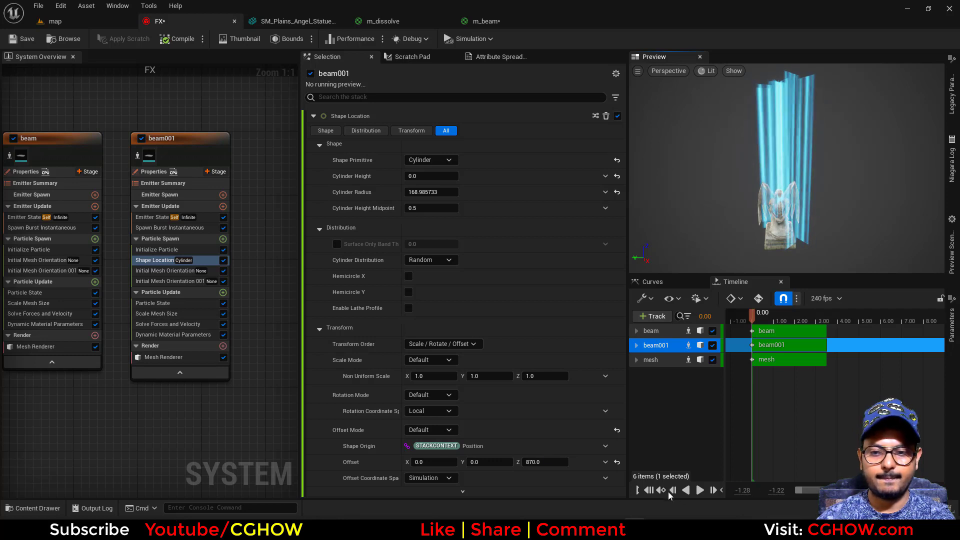
Darken beam001's particle color to a value (V) of 0.5 and preview the dimmer outer beams
click(169, 250)
click(410, 221)
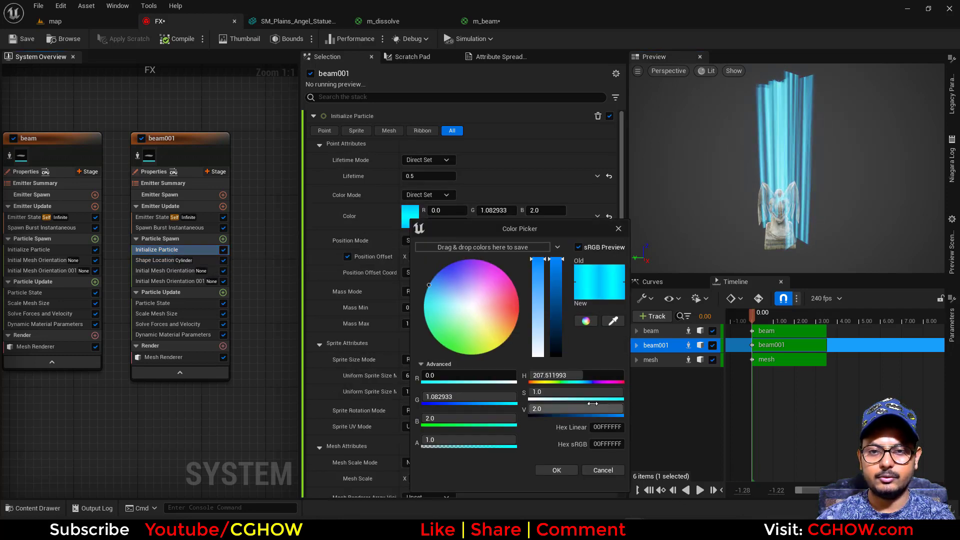
text(0.5)
key(Return)
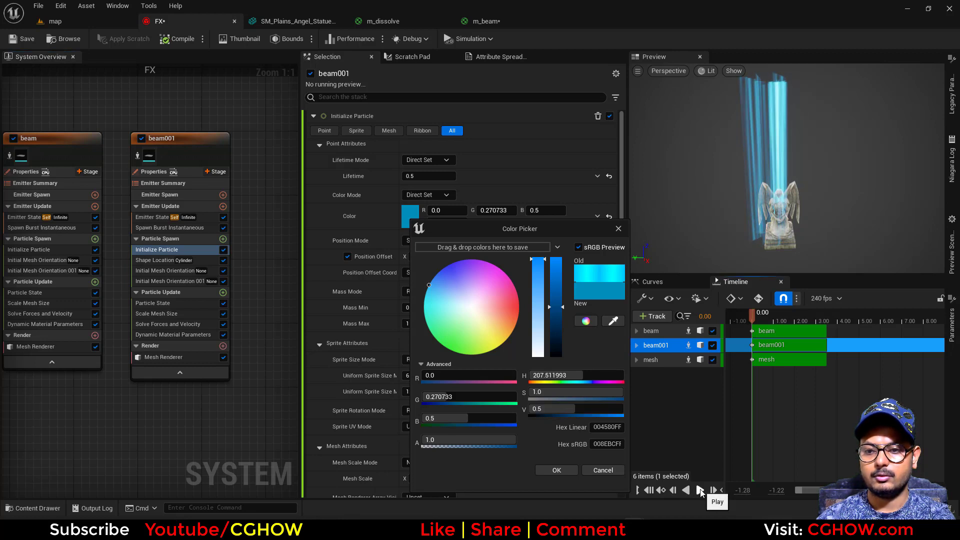
click(700, 491)
click(742, 320)
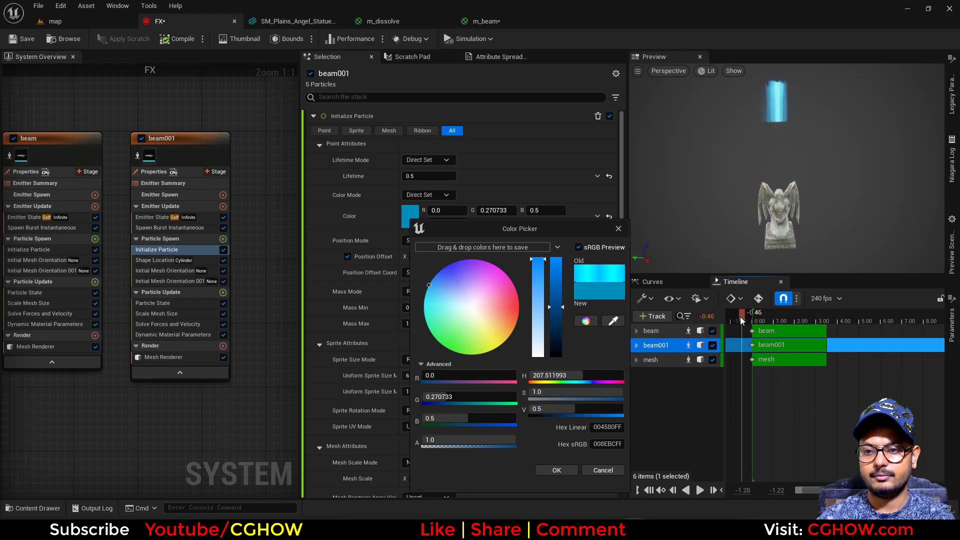
mouse_move(766, 325)
mouse_down()
mouse_move(730, 326)
mouse_move(768, 331)
mouse_up()
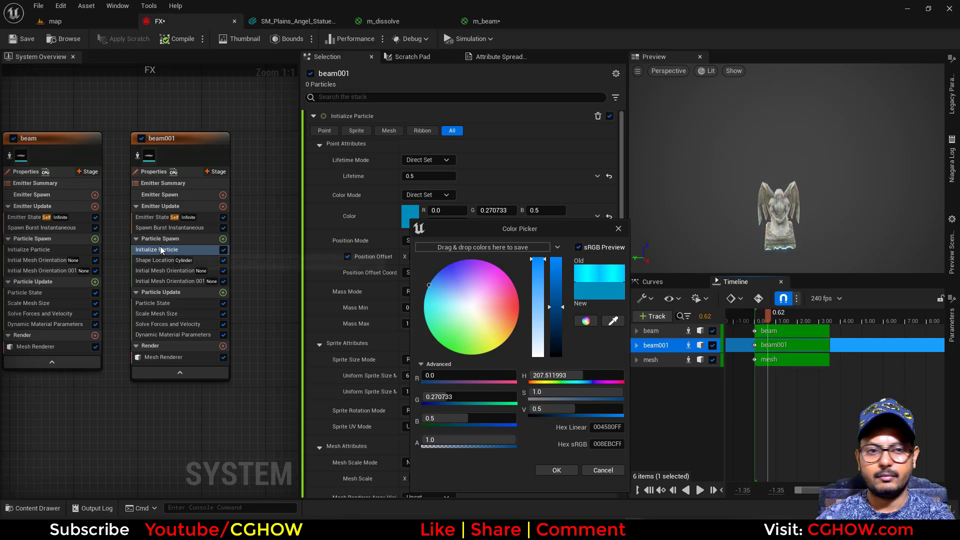
Set beam001's burst Spawn Count to 10, accept the new particle color, and scrub to about 0.34 seconds
click(170, 228)
text(10)
key(Return)
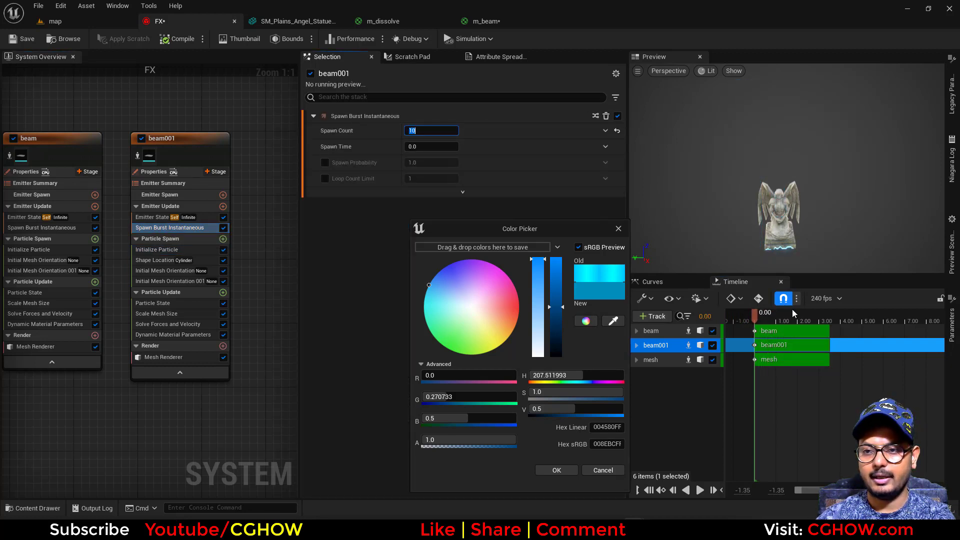
click(745, 320)
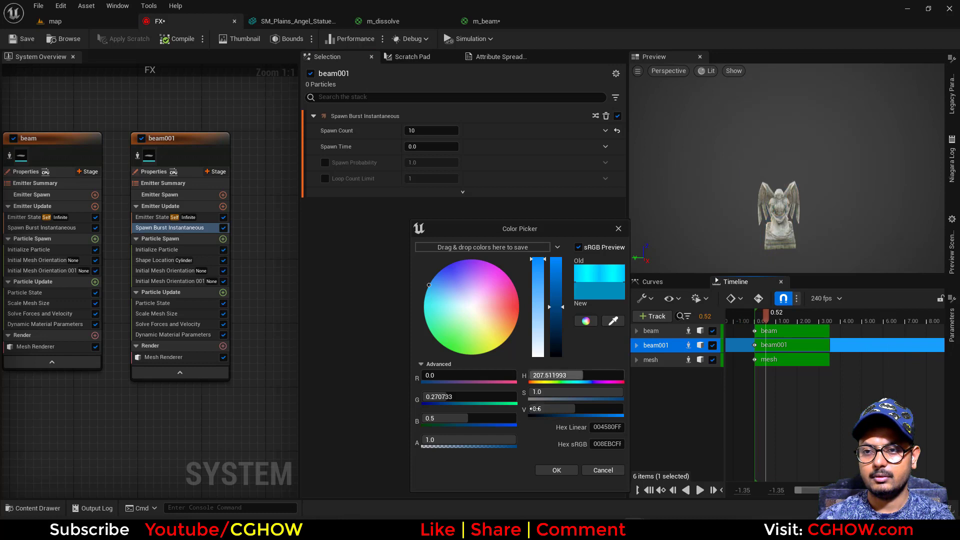
click(556, 471)
drag(755, 316, 763, 316)
Bend the first and last key tangents of beam001's Y scale curve downward for slower early growth
right_drag(124, 417, 158, 419)
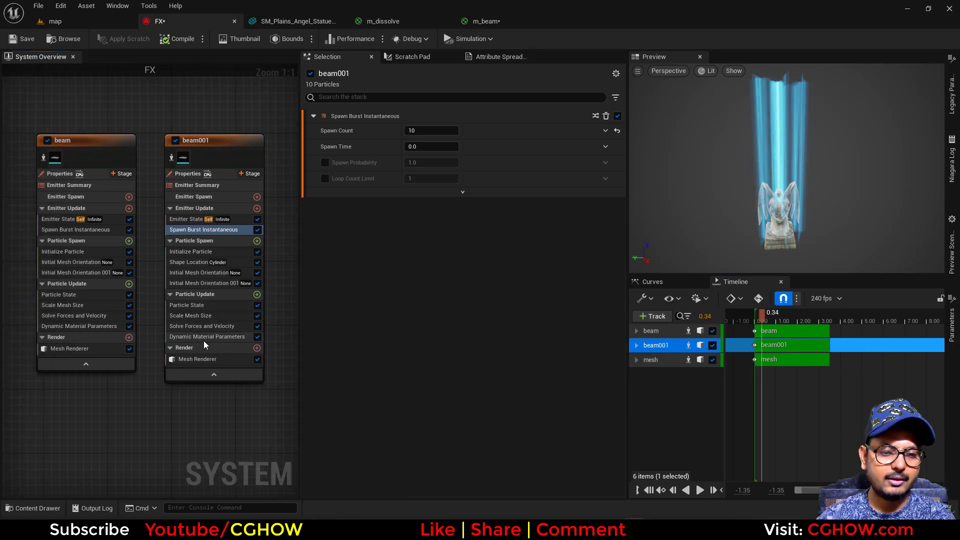
click(205, 337)
click(207, 317)
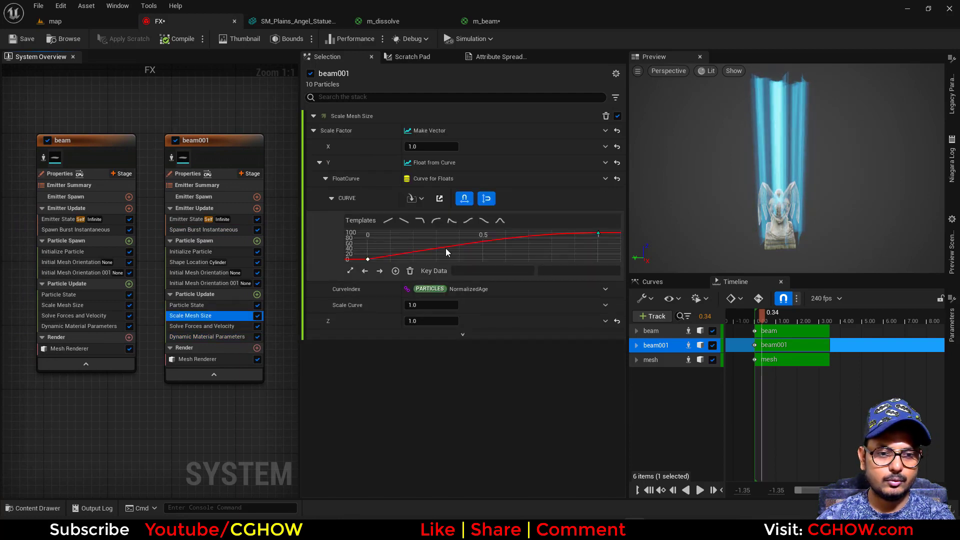
drag(379, 252, 398, 257)
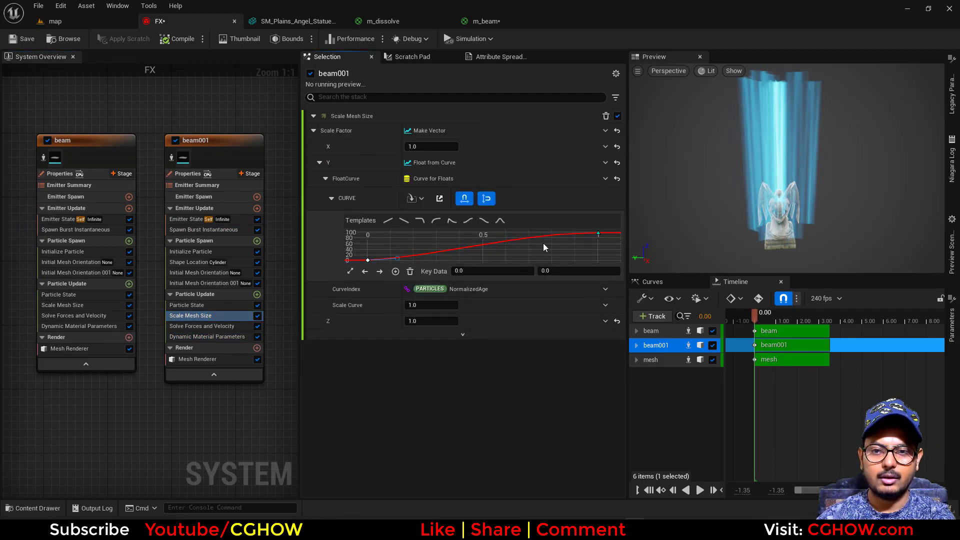
mouse_move(571, 245)
mouse_down()
mouse_move(611, 228)
mouse_move(569, 242)
mouse_up()
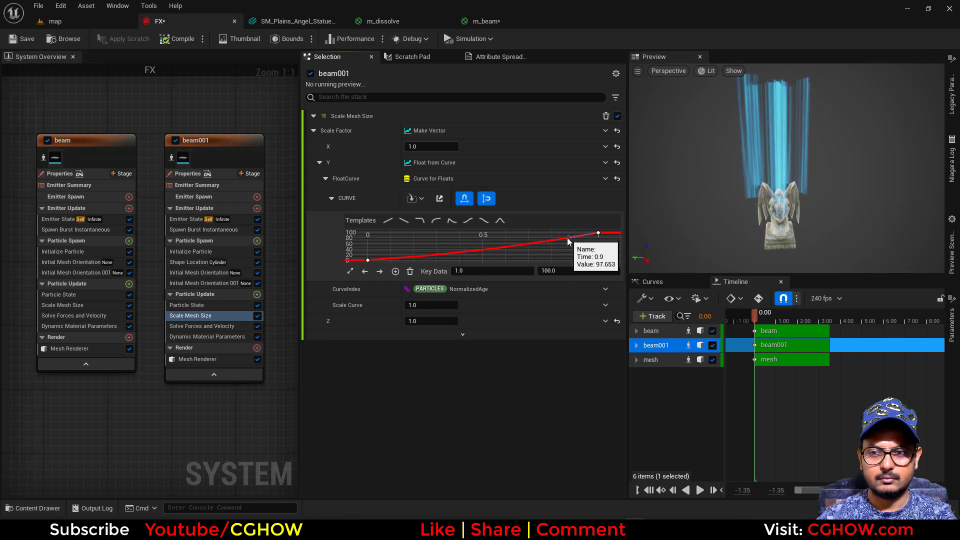
Scrub the beam001 preview and simulate the map level to check how the outer beams grow over the statue
drag(791, 315, 748, 314)
click(93, 22)
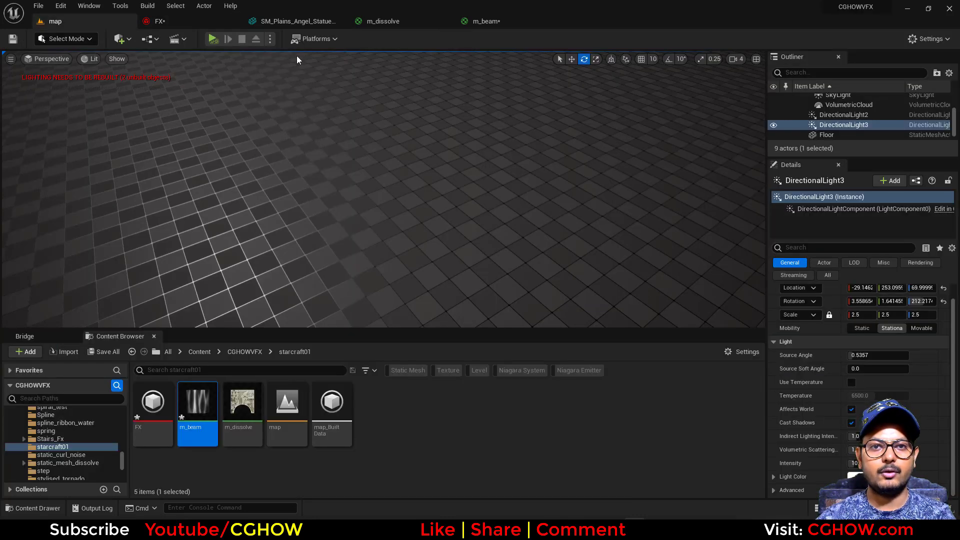
click(227, 39)
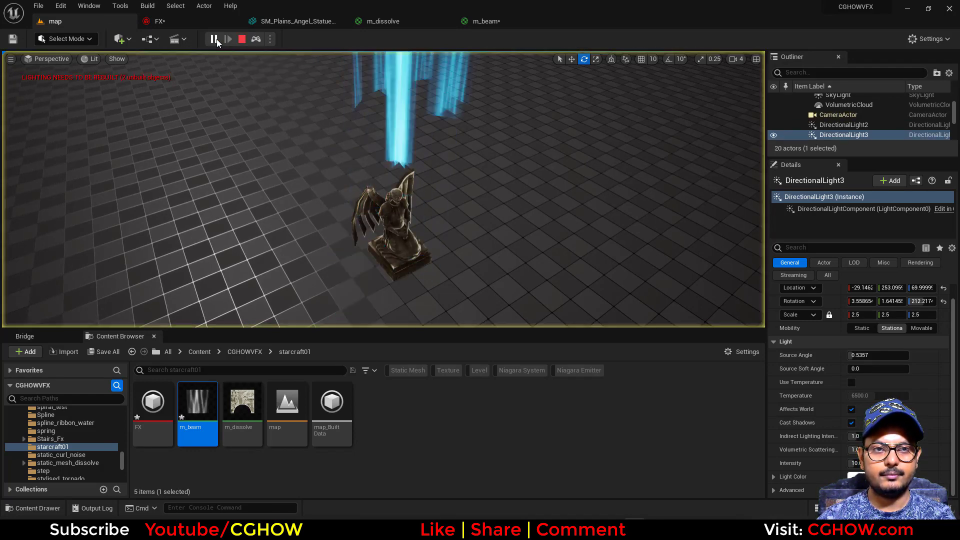
click(241, 39)
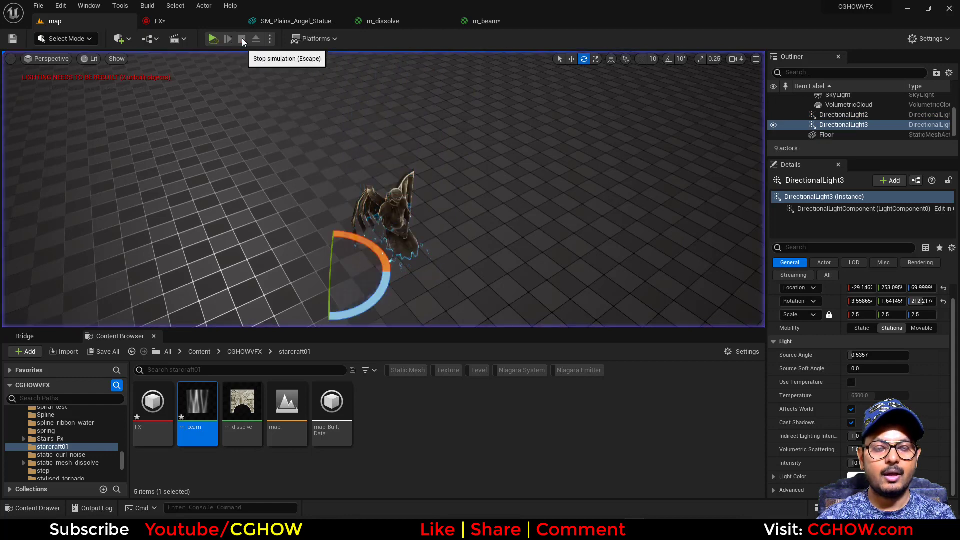
click(187, 23)
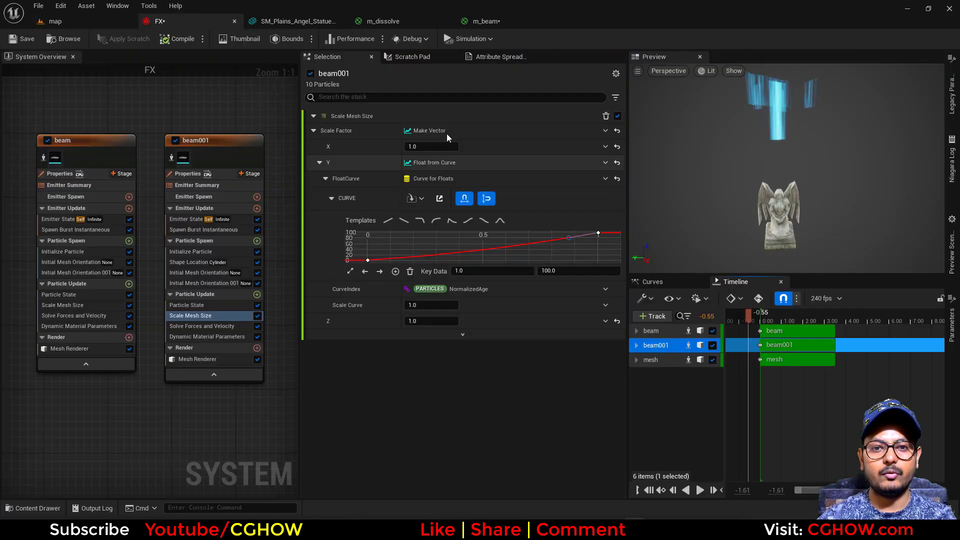
In the m_beam material, insert a Power node between the Texture Sample's R output and the Multiply's A input
click(490, 22)
right_drag(340, 179, 475, 183)
drag(321, 155, 624, 283)
drag(623, 247, 414, 205)
click(528, 173)
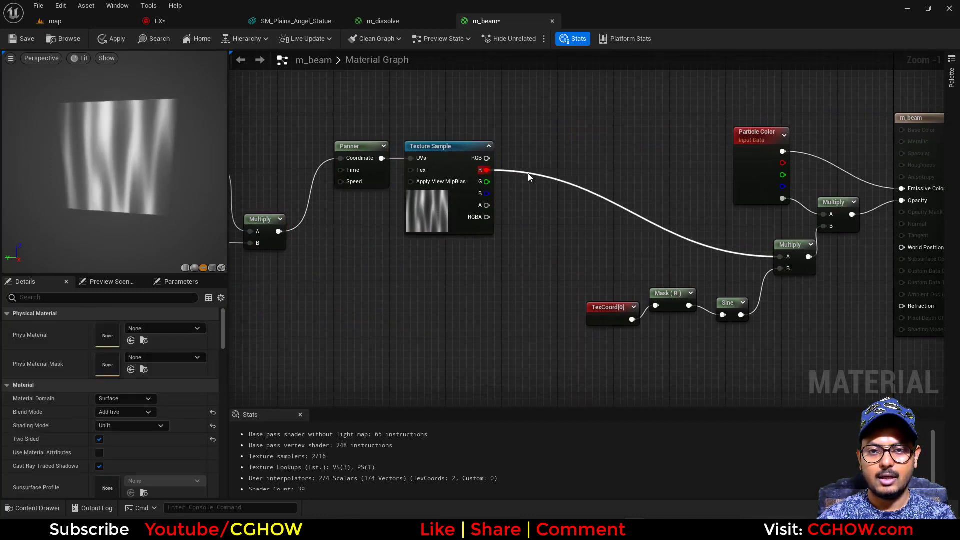
key(e)
click(520, 146)
drag(485, 171, 779, 257)
Connect the Dynamic Parameter's second output to the Power node's Exp through a reroute, and name that parameter dissolve
right_drag(504, 281, 648, 282)
drag(363, 260, 671, 179)
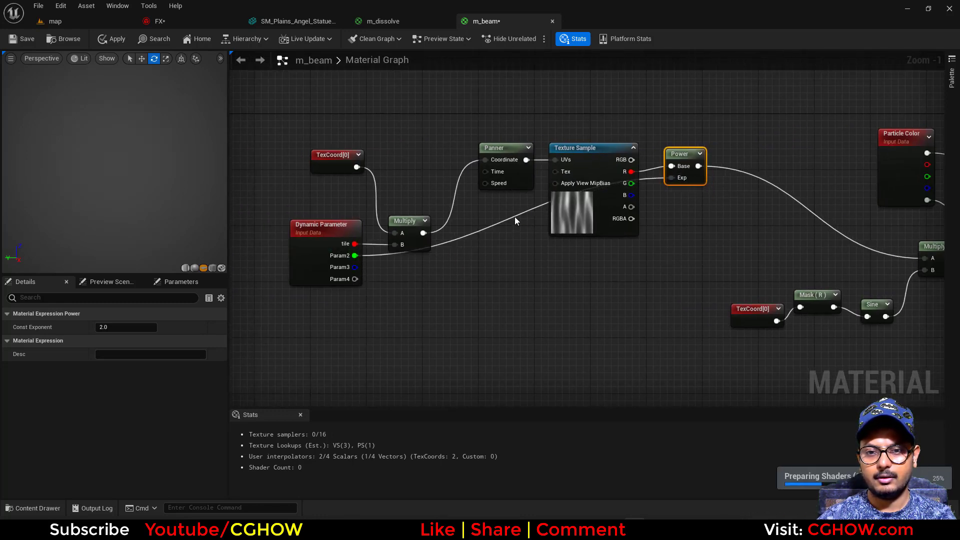
double_click(515, 218)
drag(515, 216, 646, 257)
click(323, 227)
click(120, 353)
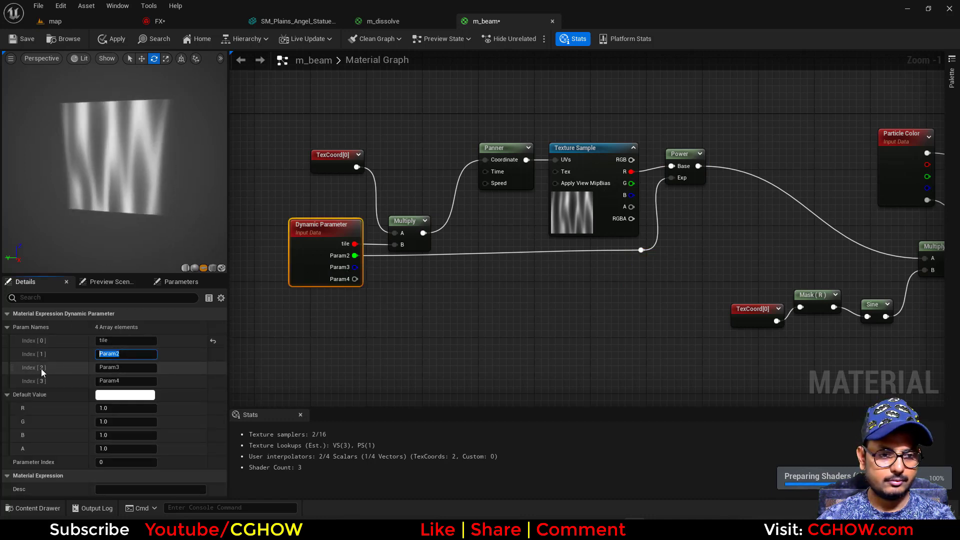
text(dissolve)
key(Return)
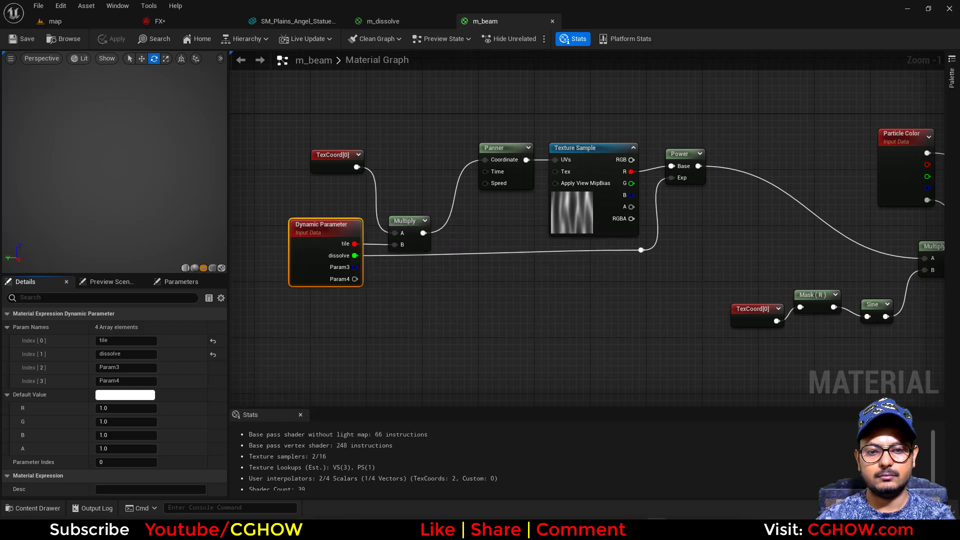
Preview the FX system at 0.45 seconds and try a dissolve value of about 5.59 in beam001's Dynamic Material Parameters
click(160, 21)
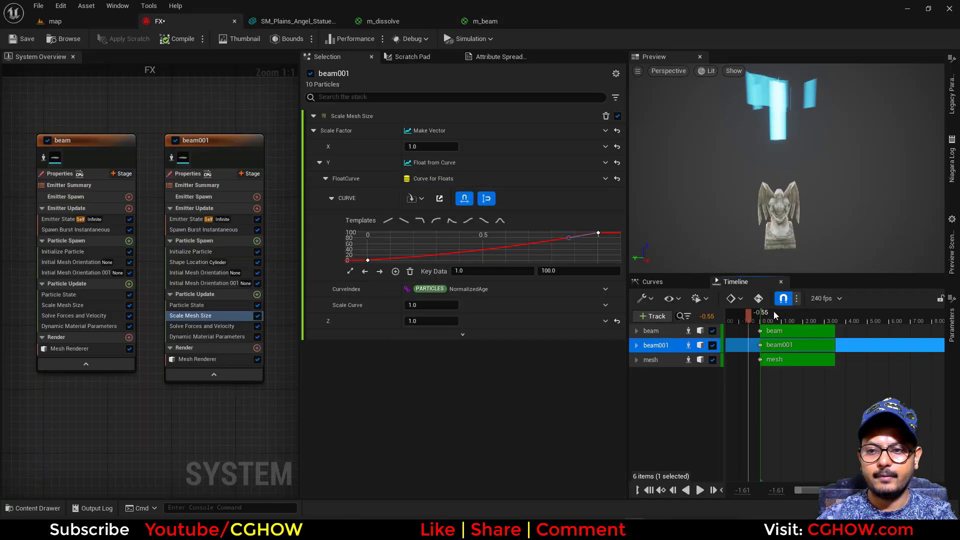
drag(790, 313, 772, 321)
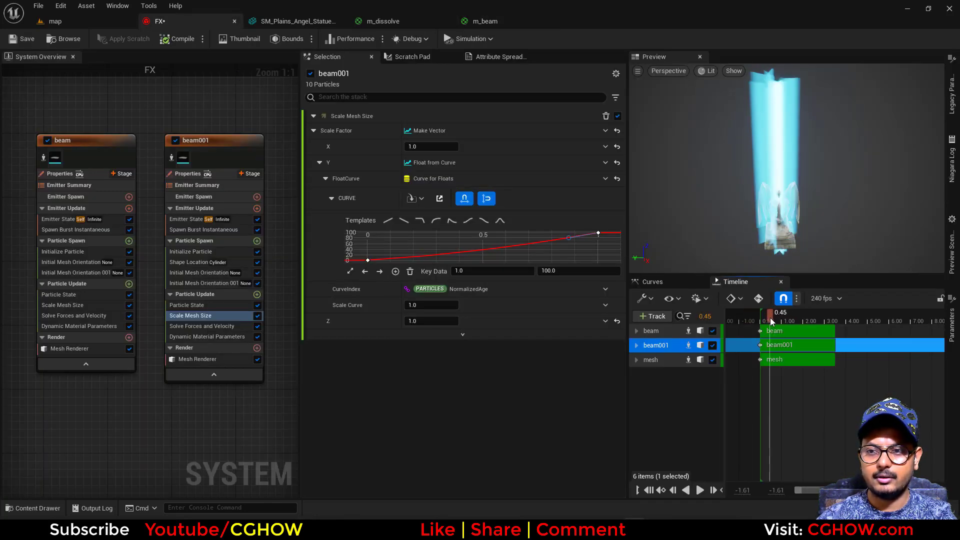
click(224, 337)
drag(425, 240, 590, 248)
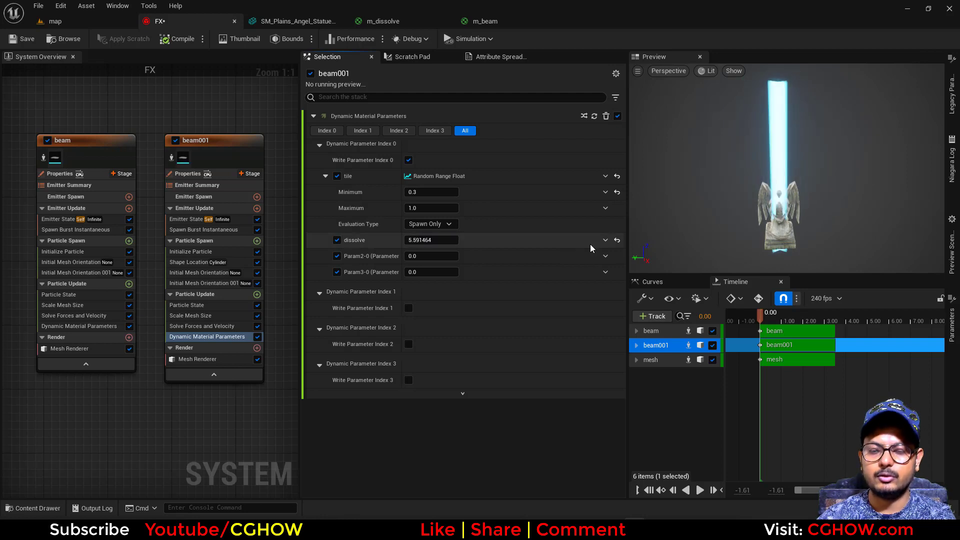
Drive beam001's dissolve with a Float from Curve and set the value of the key at time 1.0 to 5
click(607, 242)
click(465, 315)
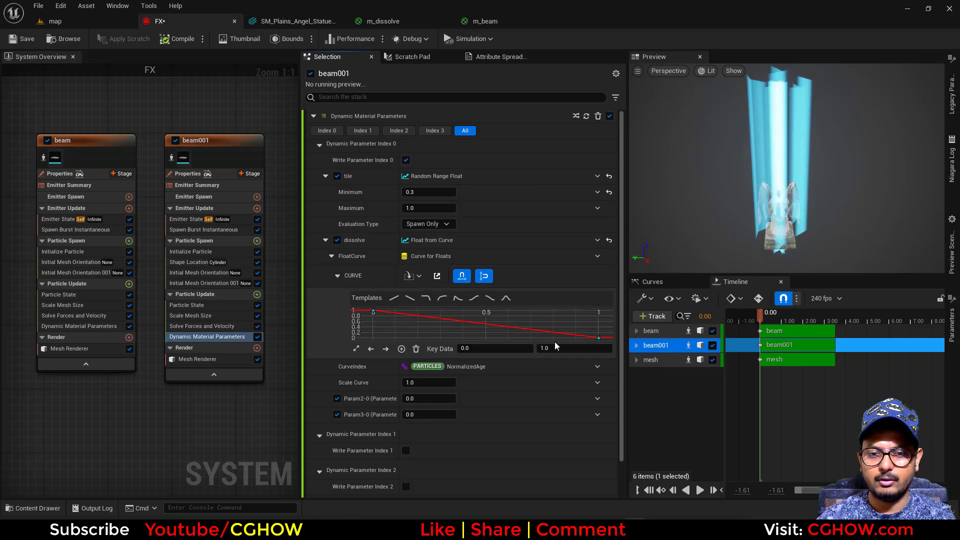
drag(585, 327, 608, 368)
click(569, 348)
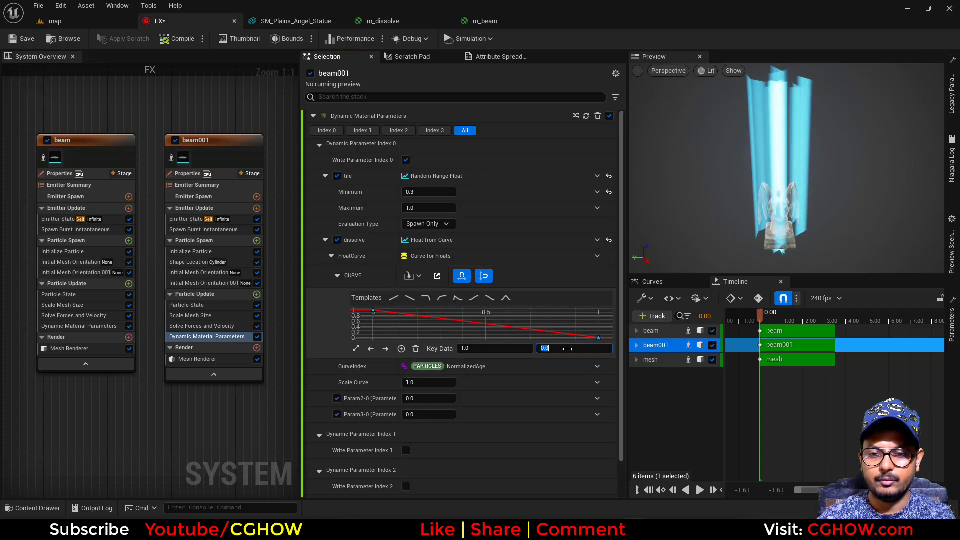
text(5)
key(Return)
click(384, 332)
click(356, 349)
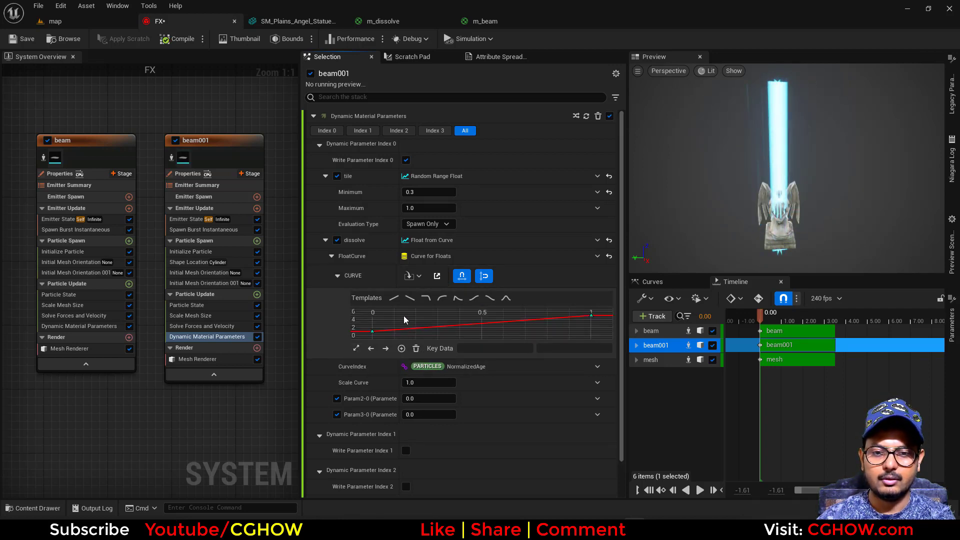
Smooth the keys of beam001's dissolve curve and lower the last key's incoming tangent for a slow start
click(373, 332)
drag(551, 330, 617, 306)
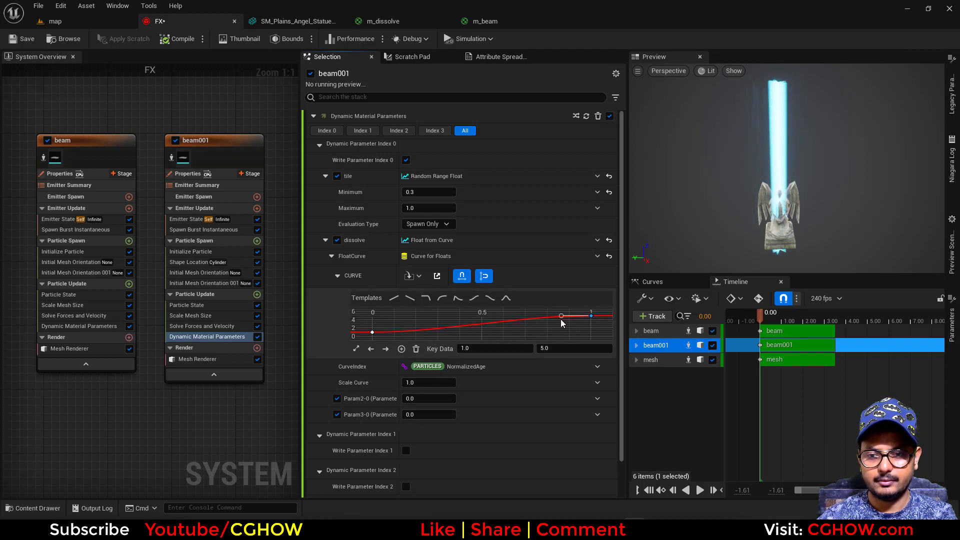
drag(561, 316, 561, 320)
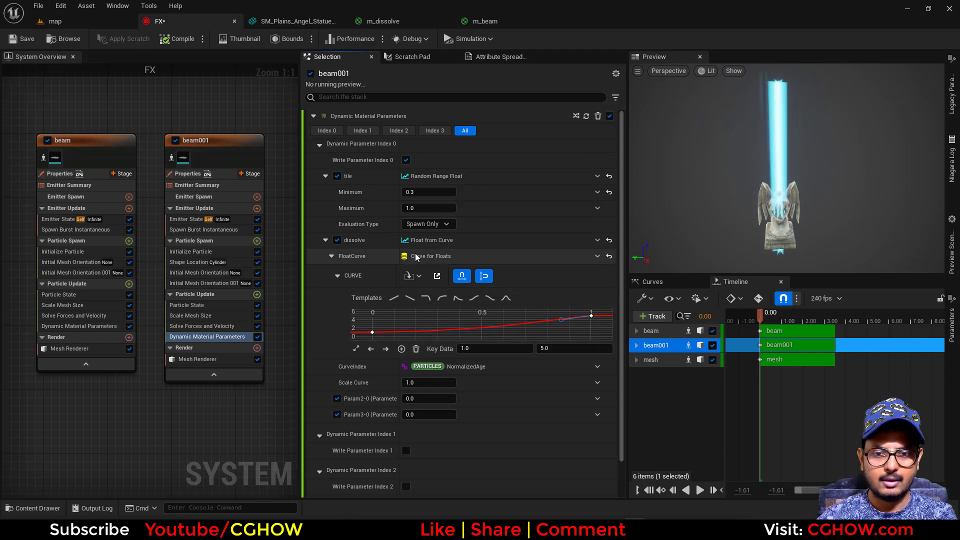
Copy beam001's dissolve curve into the beam emitter's dissolve parameter and preview the result at 0.50 seconds
right_click(432, 245)
click(474, 307)
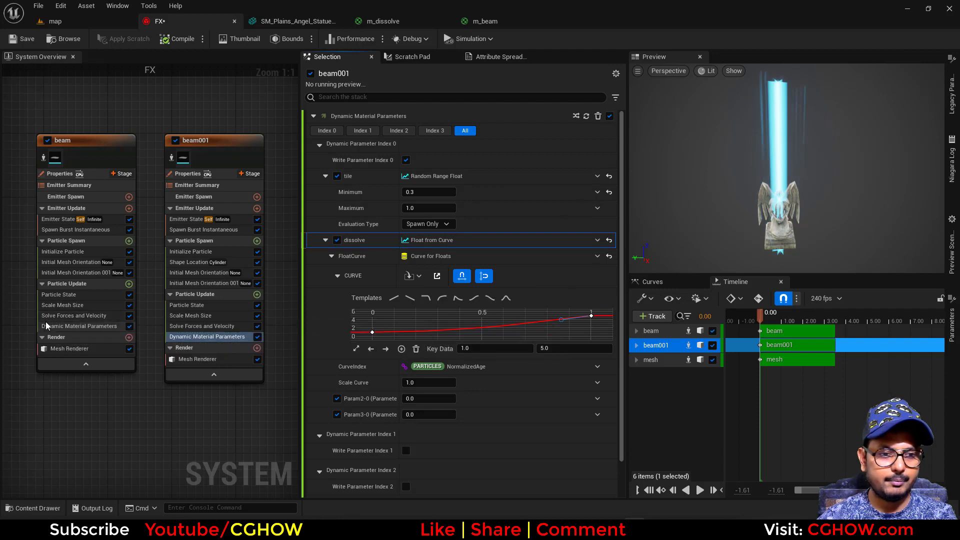
click(60, 326)
right_click(462, 244)
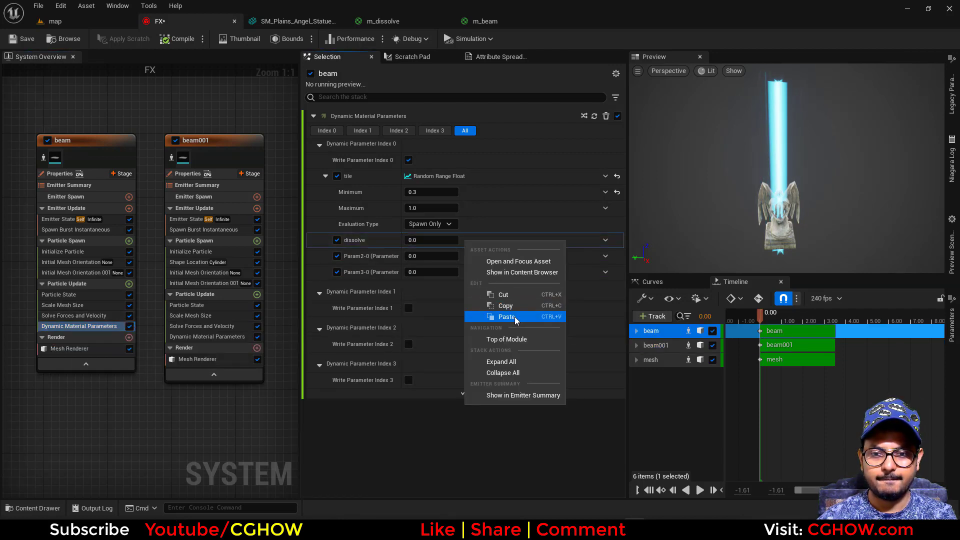
click(500, 315)
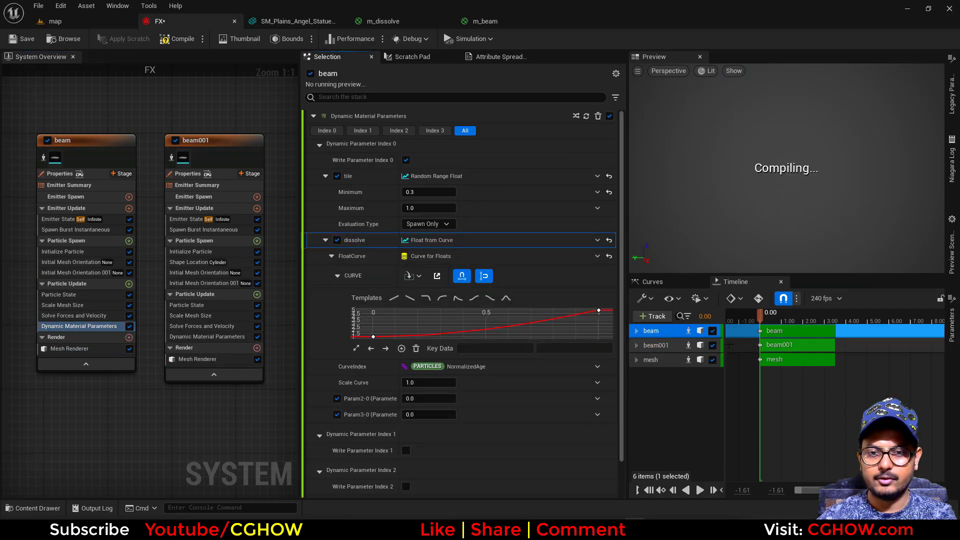
mouse_move(762, 316)
mouse_down()
mouse_move(775, 316)
mouse_move(751, 317)
mouse_move(772, 320)
mouse_up()
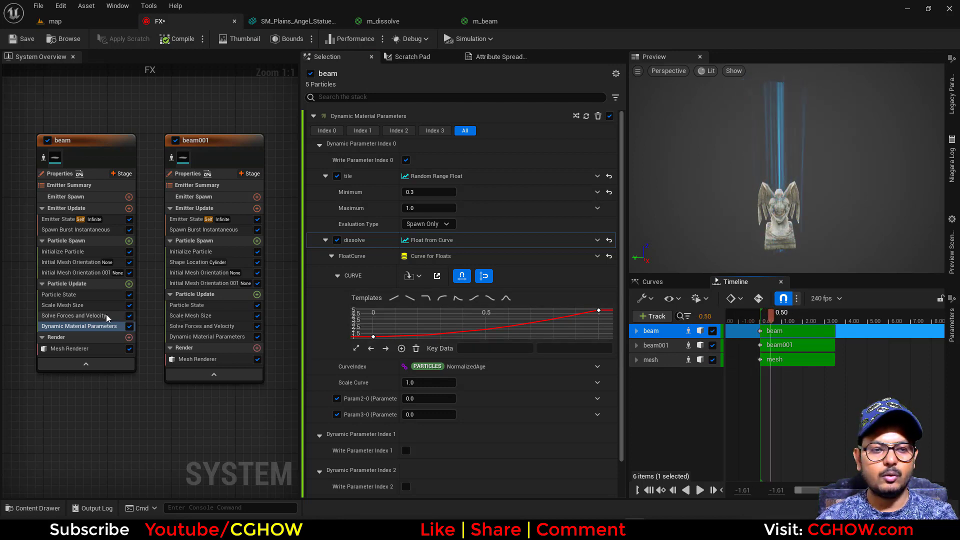
Set the first dissolve curve key's time to 0.5 in both beam and beam001, and play the preview
click(373, 338)
text(.5)
click(226, 337)
click(492, 348)
text(0.5)
key(Return)
click(700, 490)
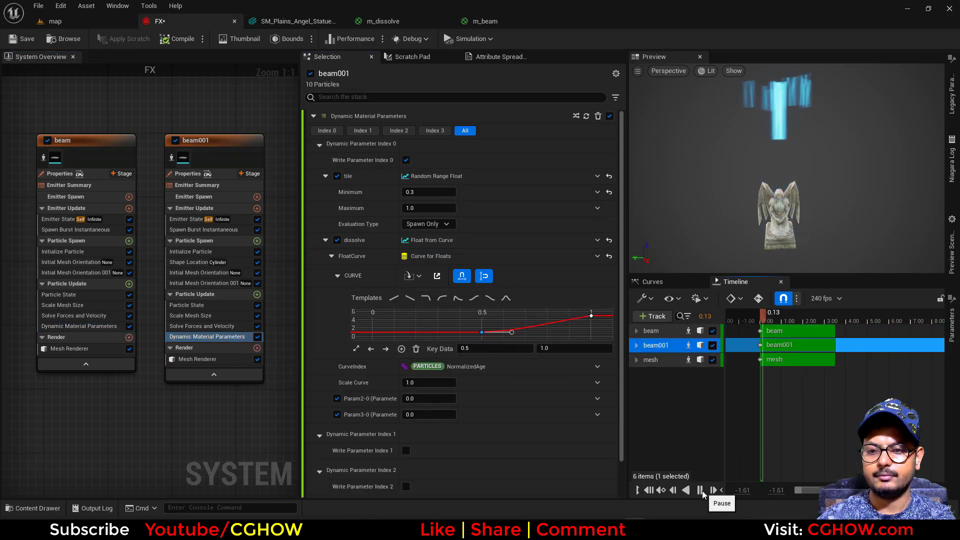
Simulate the map level repeatedly to check the dissolving beams together with the statue
click(70, 17)
click(212, 39)
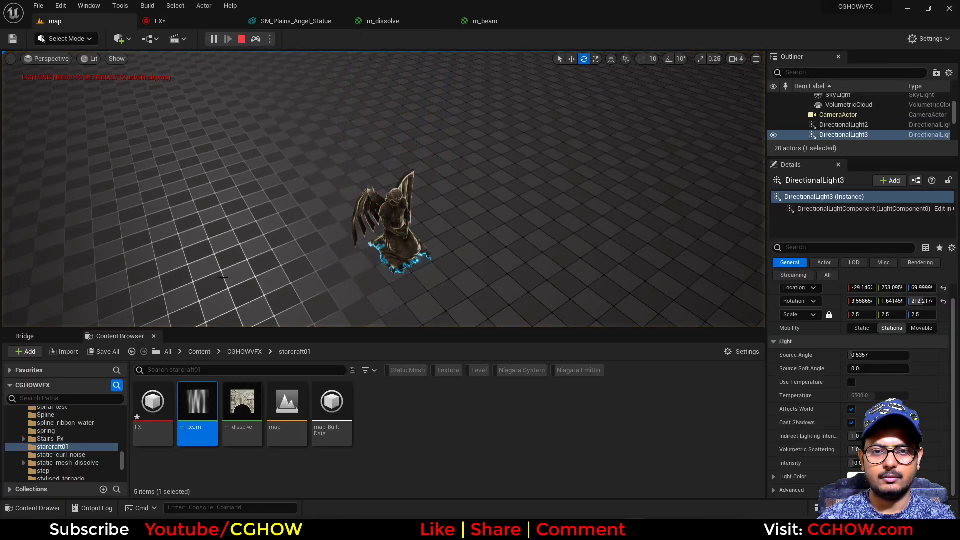
click(213, 38)
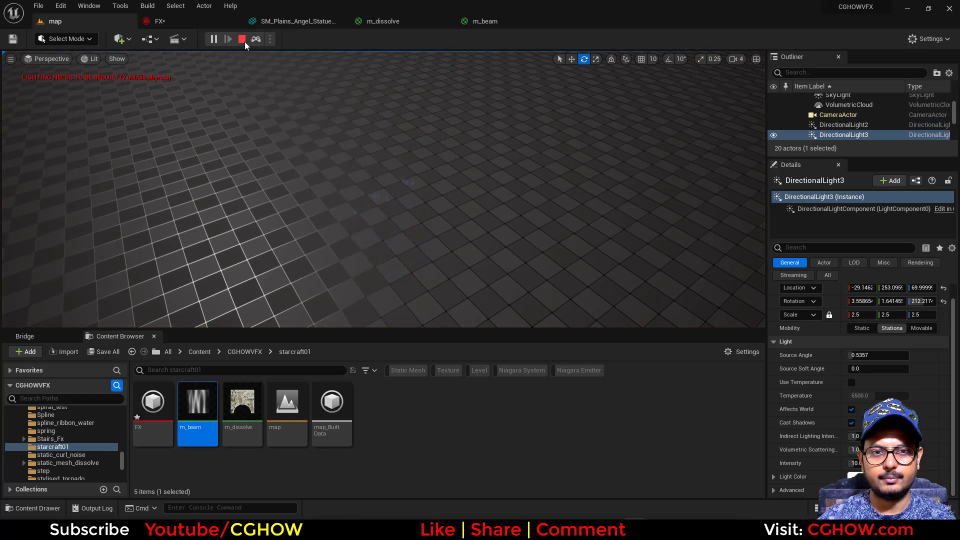
click(242, 39)
click(212, 39)
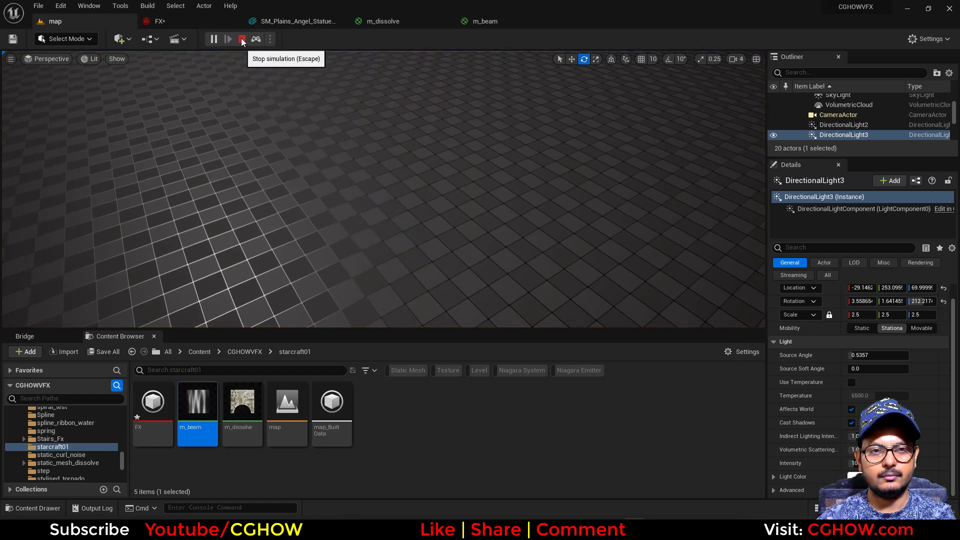
click(243, 39)
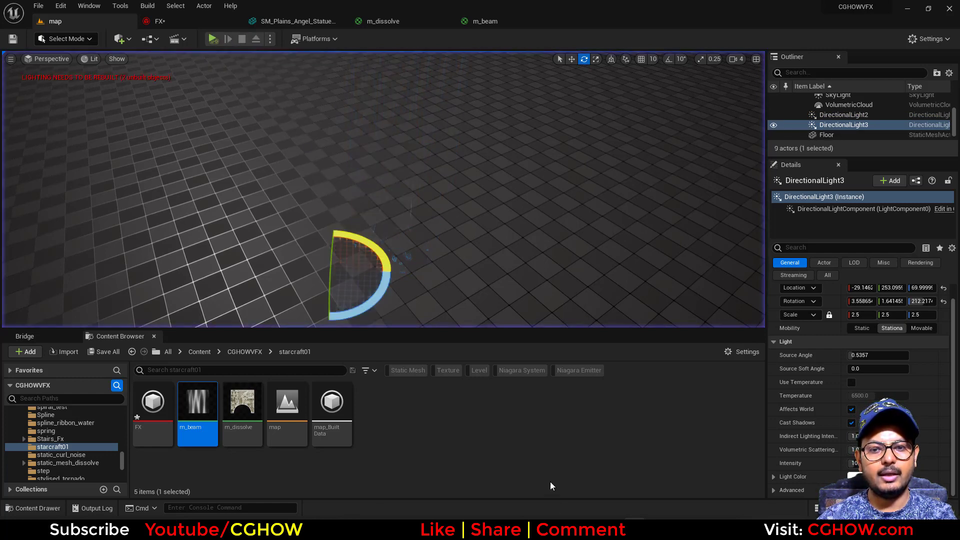
Switch to the browser's GIF Scrubber and examine the glow around the beam's base in the StarCraft reference
key(alt+Tab)
drag(323, 426, 283, 431)
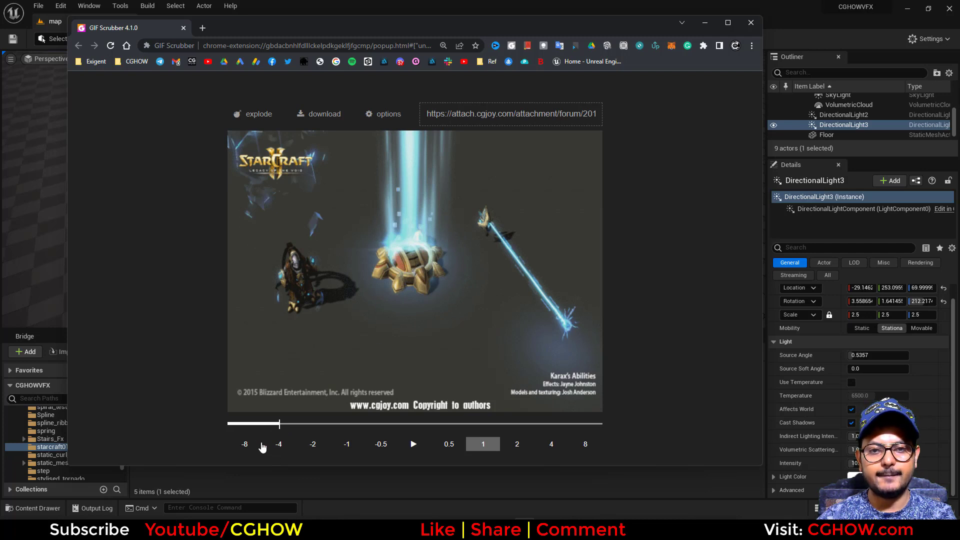
mouse_move(284, 423)
mouse_down()
mouse_move(311, 428)
mouse_move(223, 432)
mouse_move(272, 430)
mouse_up()
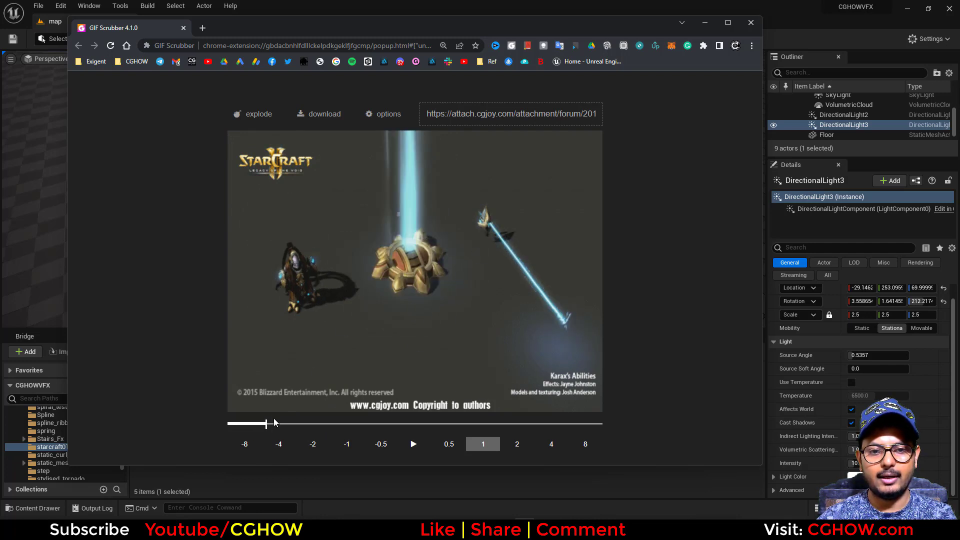
drag(272, 430, 283, 430)
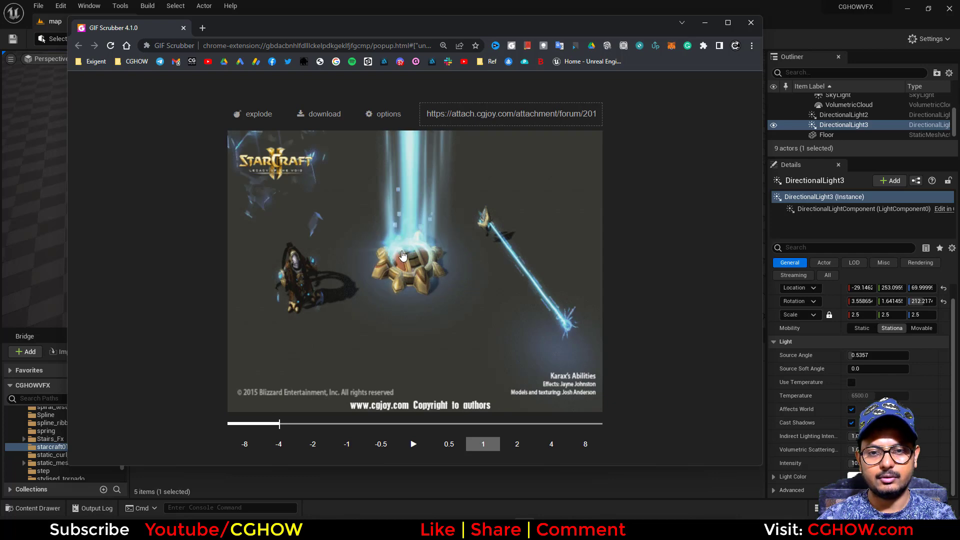
click(704, 24)
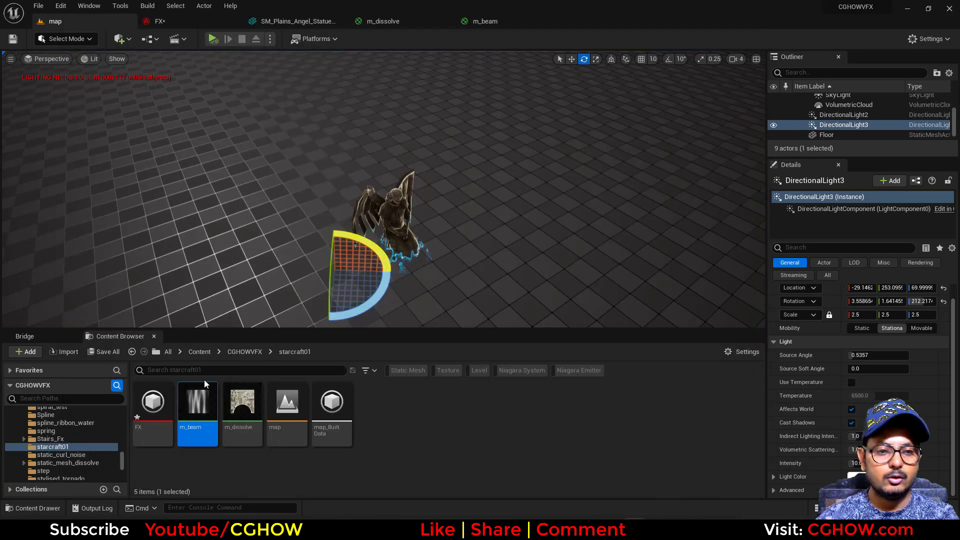
Save the modified FX Niagara system and return to its editor
click(104, 352)
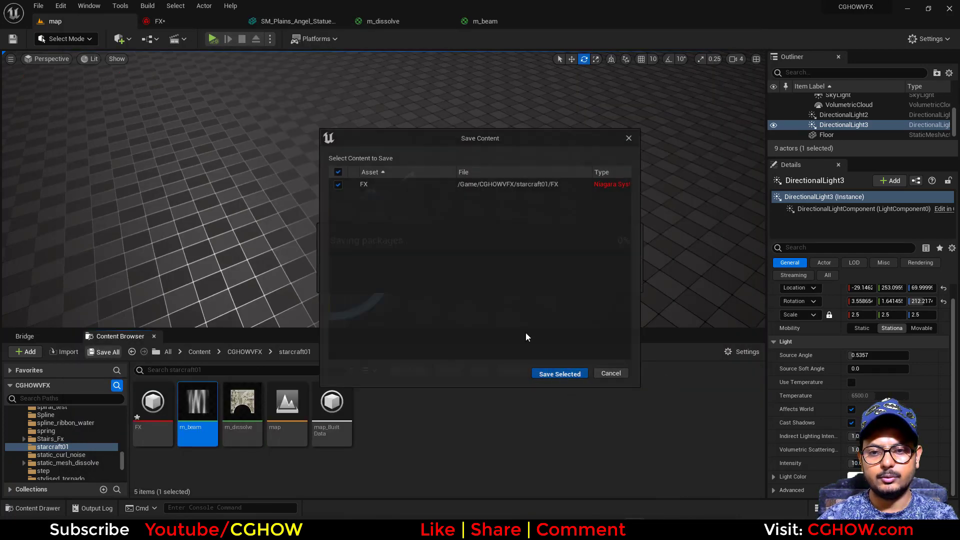
click(556, 374)
click(186, 21)
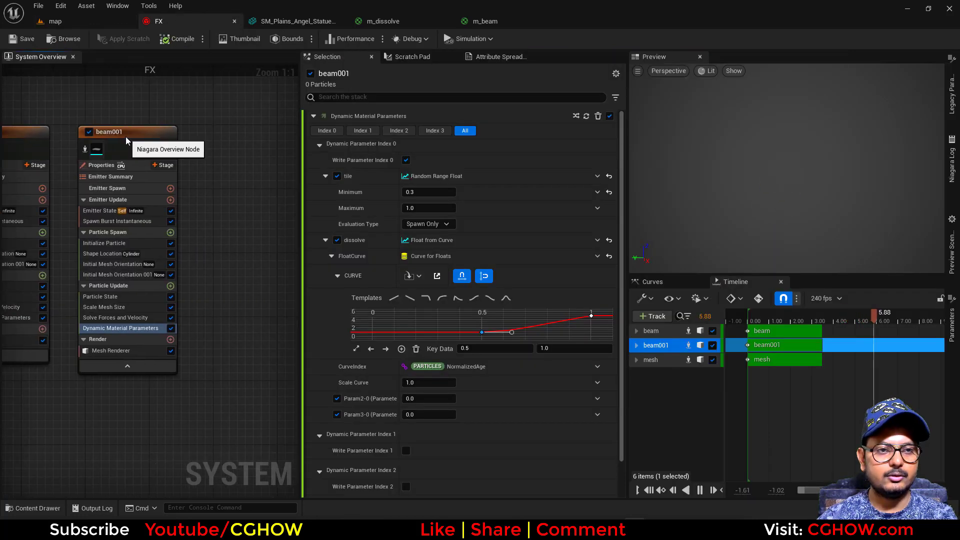
Duplicate the beam001 emitter beside the original and rename the copy glow
click(126, 137)
right_drag(208, 125, 137, 127)
click(155, 130)
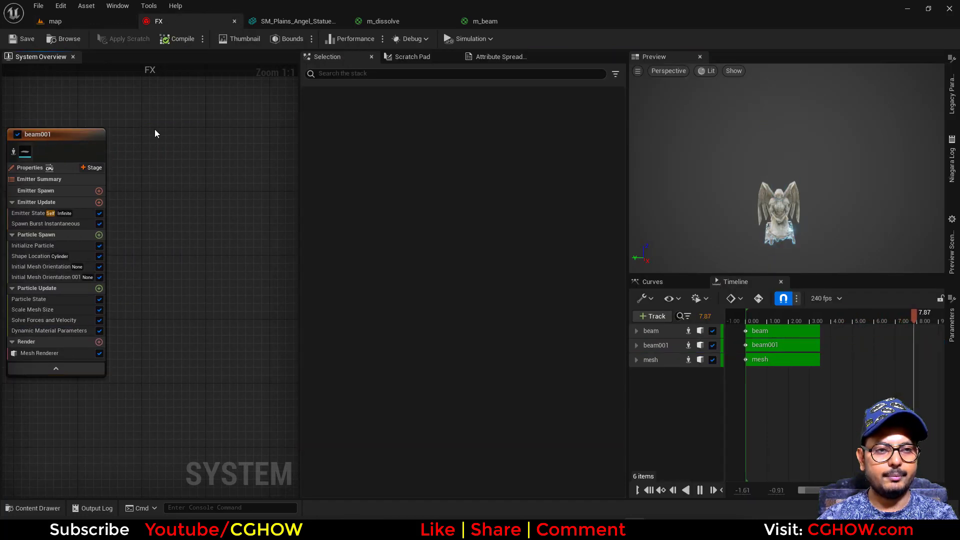
key(ctrl+v)
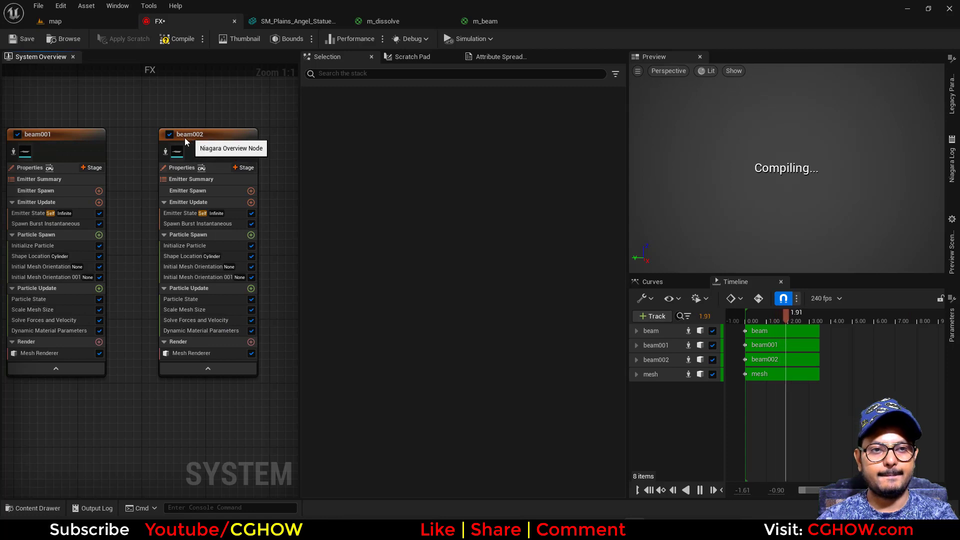
double_click(187, 136)
text(glow)
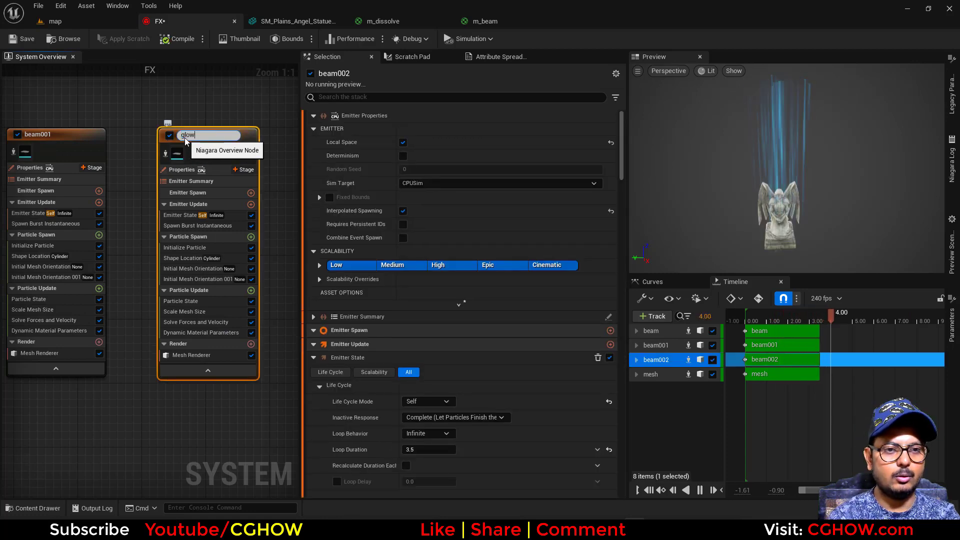
key(Return)
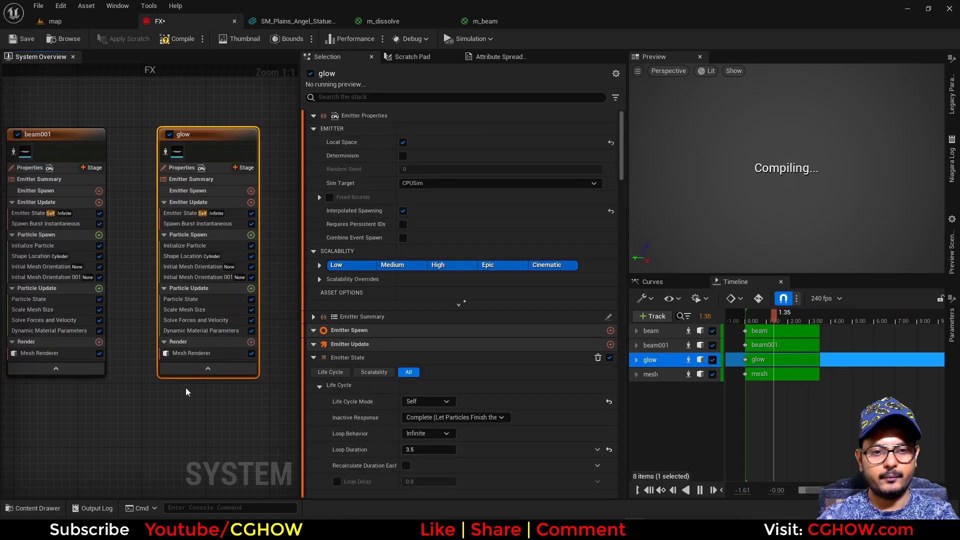
Replace the glow emitter's mesh renderer with a sprite renderer
click(195, 353)
key(Delete)
click(251, 332)
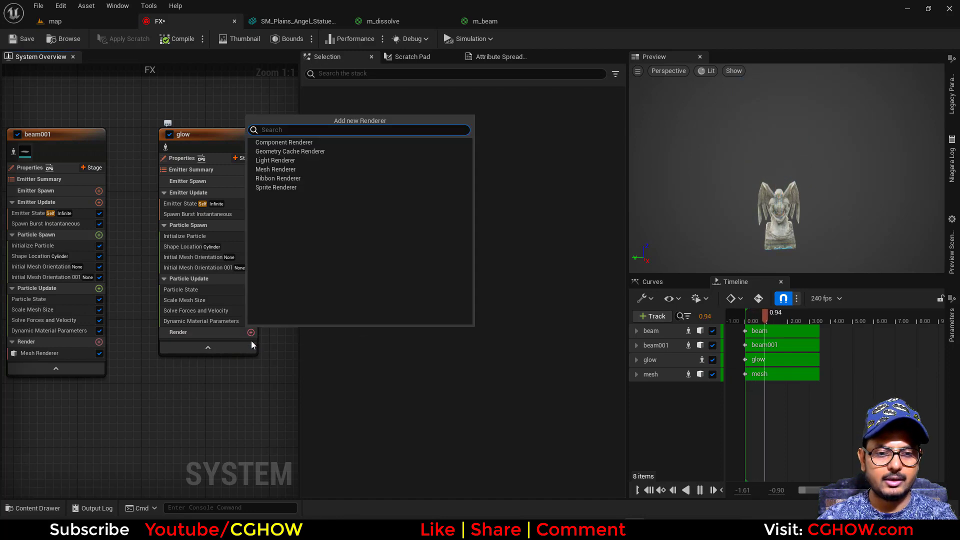
click(277, 187)
click(198, 353)
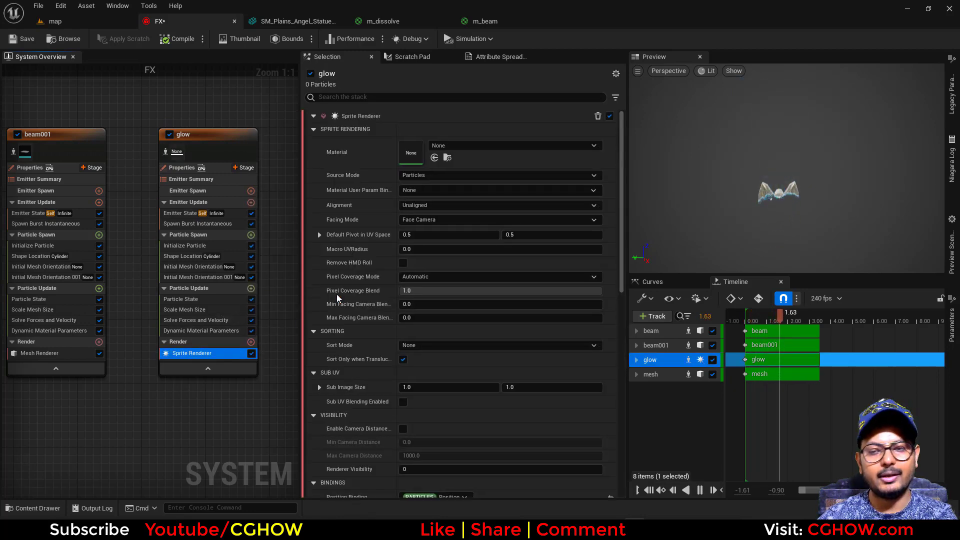
Search the materials for "radia" and assign m_radial to the glow emitter's sprite renderer
click(471, 144)
text(rad)
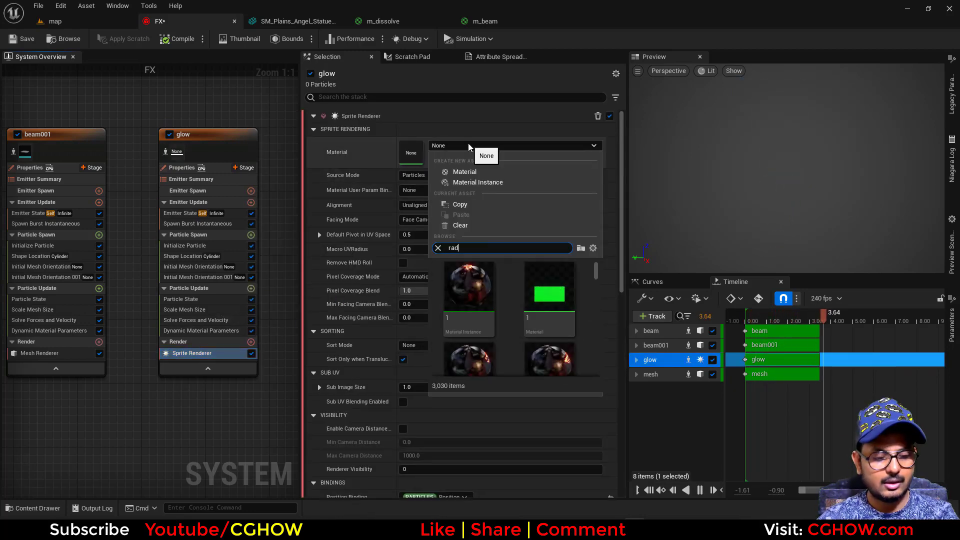
text(ia)
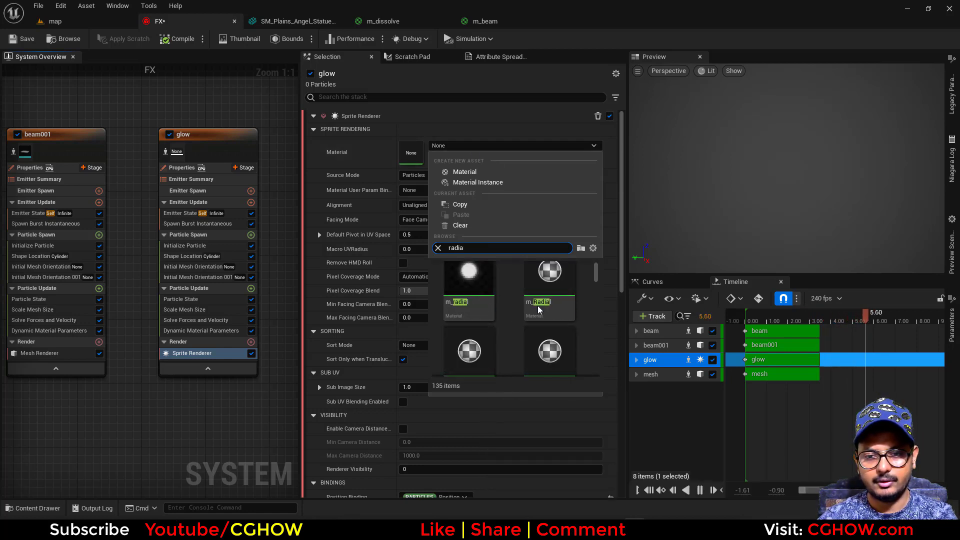
click(479, 293)
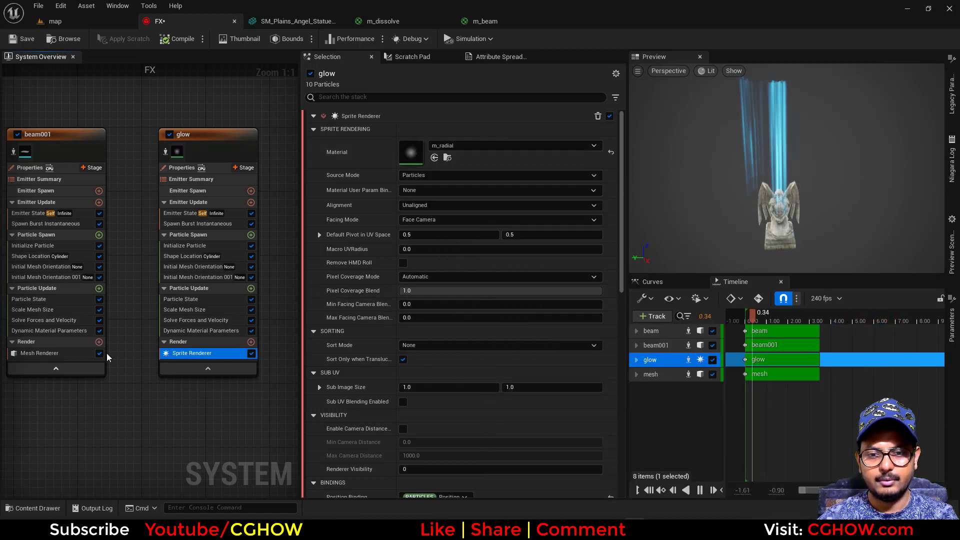
Set the glow sprite's alignment to Custom Alignment and its facing mode to Custom Facing Vector
click(421, 206)
click(432, 234)
click(451, 220)
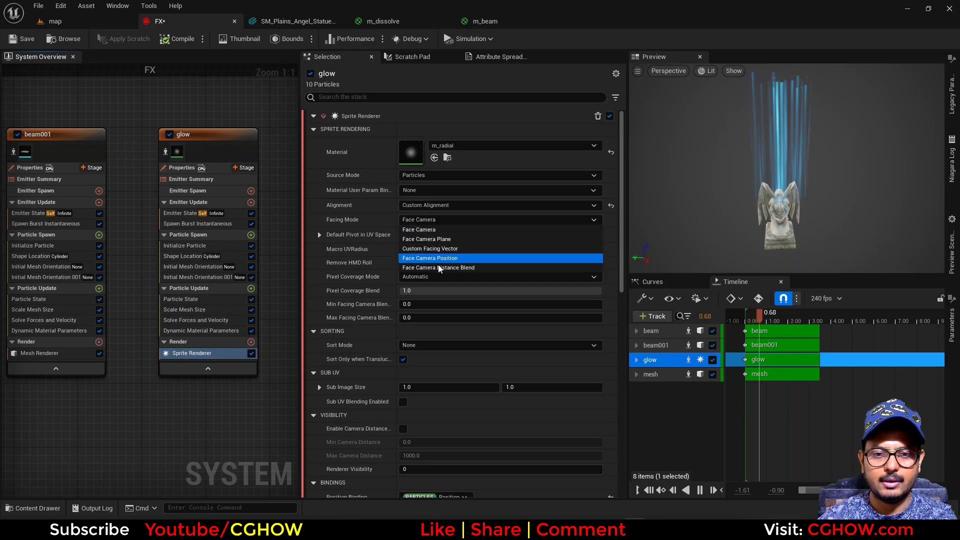
click(440, 247)
Add an Align Sprite to Mesh Orientation module to the glow emitter's particle spawn and set the first vector's Z to 1
click(251, 236)
text(alig)
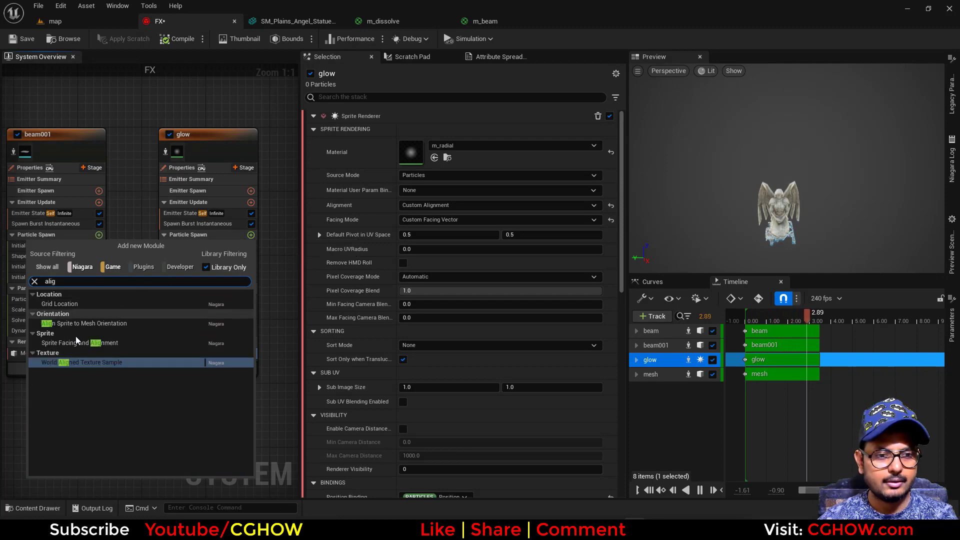
click(103, 325)
click(553, 145)
text(1)
key(Return)
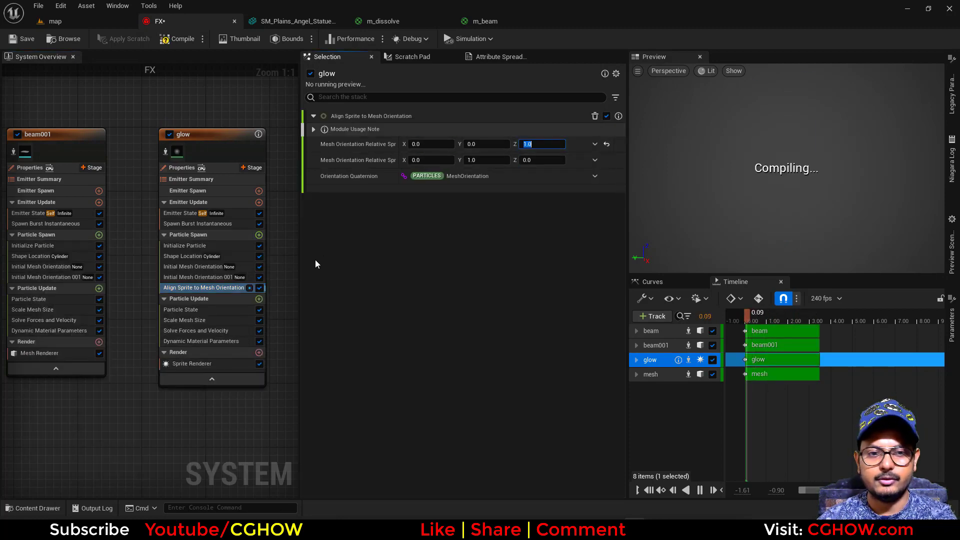
Delete both Initial Mesh Orientation modules from the glow emitter
click(219, 276)
key(Delete)
click(196, 267)
key(Delete)
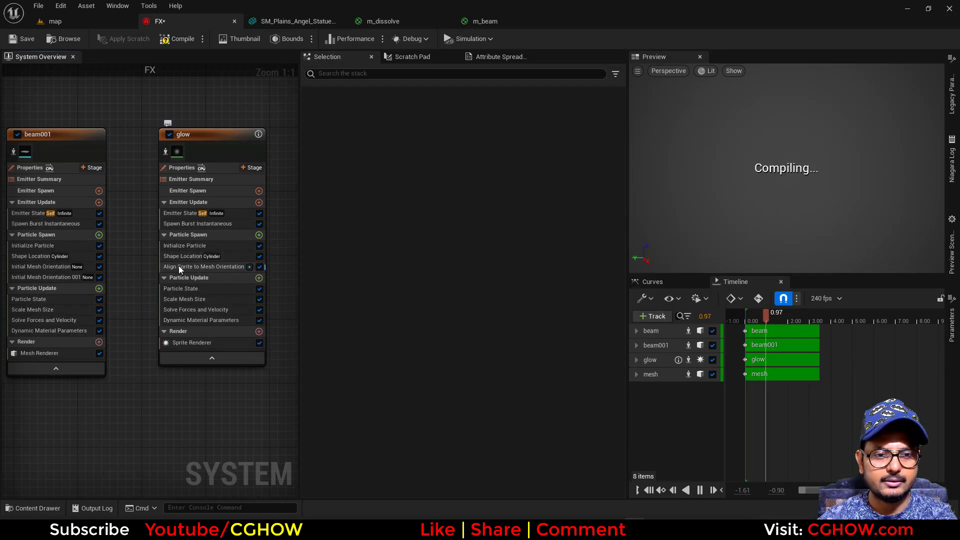
Reset the Y float curve in the glow emitter's Scale Mesh Size module and try the rising linear curve template
click(203, 289)
click(206, 298)
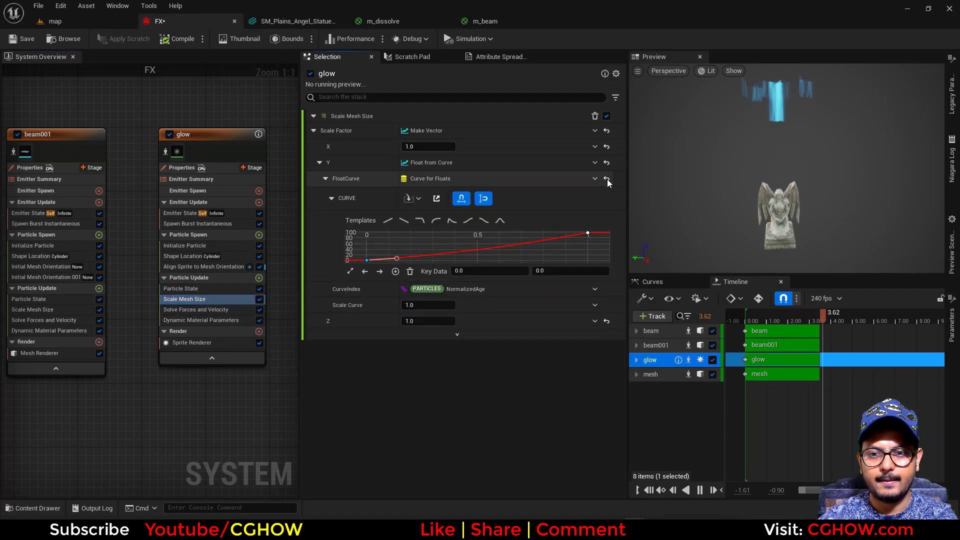
click(470, 222)
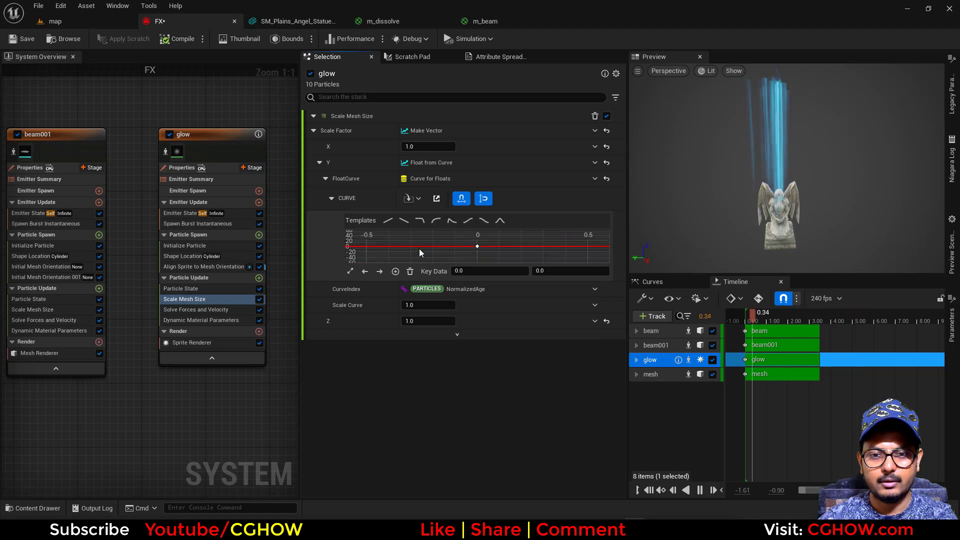
click(389, 224)
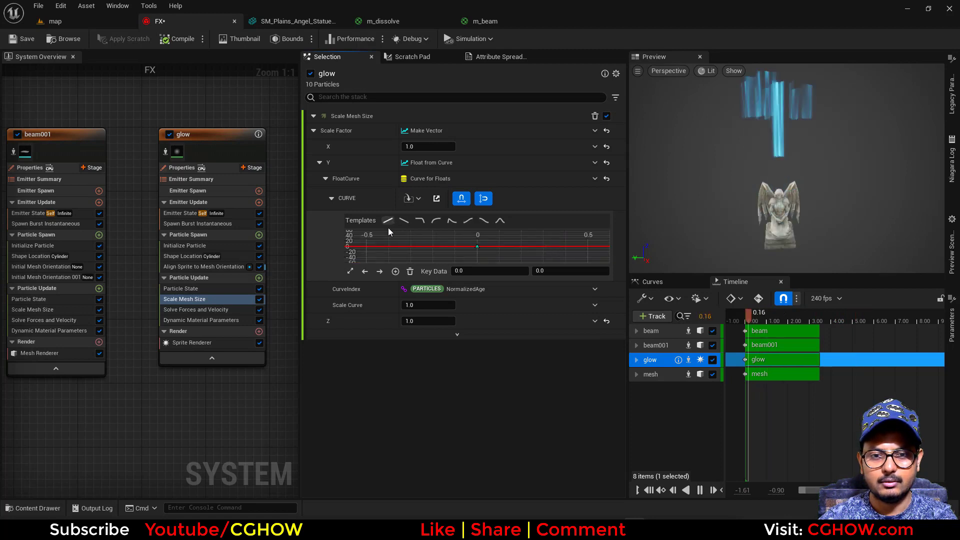
click(350, 271)
Reset the glow emitter's particle lifetime to 1.0
click(188, 249)
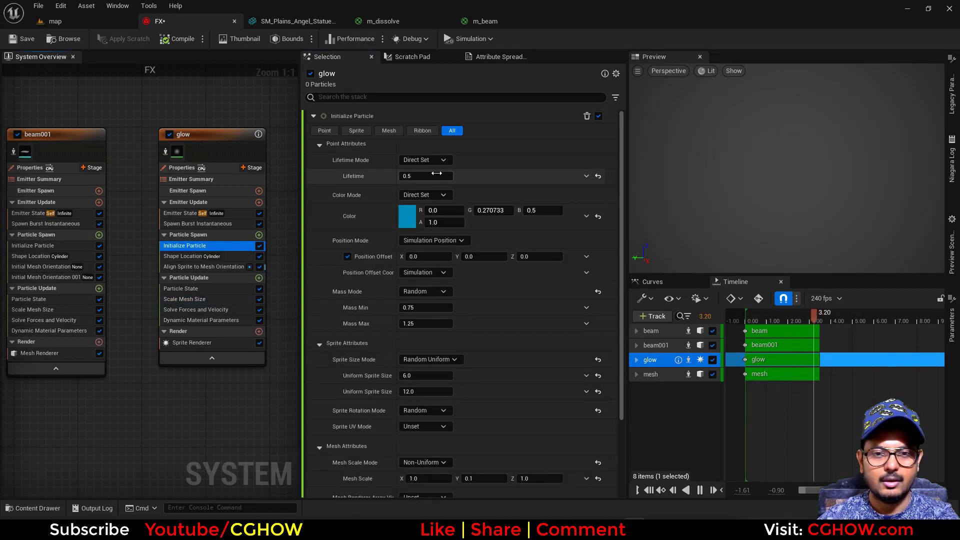
click(425, 176)
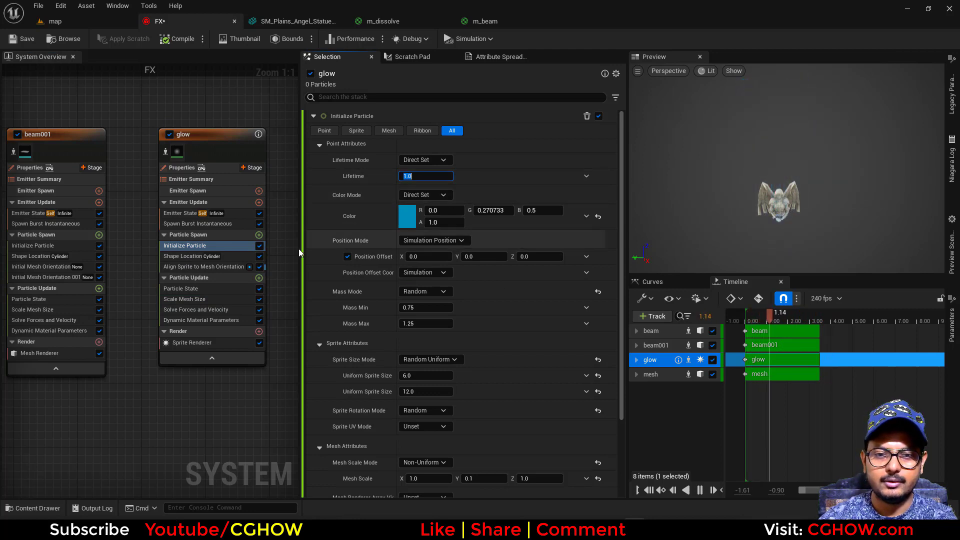
Set the glow emitter's cylinder radius to 0 and delete its Shape Location module
click(191, 256)
click(438, 192)
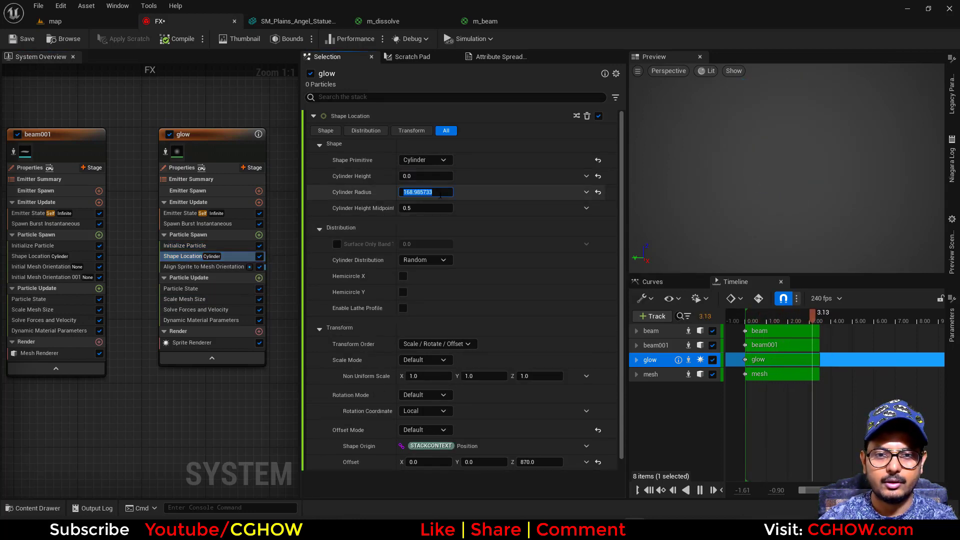
text(0)
key(Return)
click(435, 160)
click(435, 160)
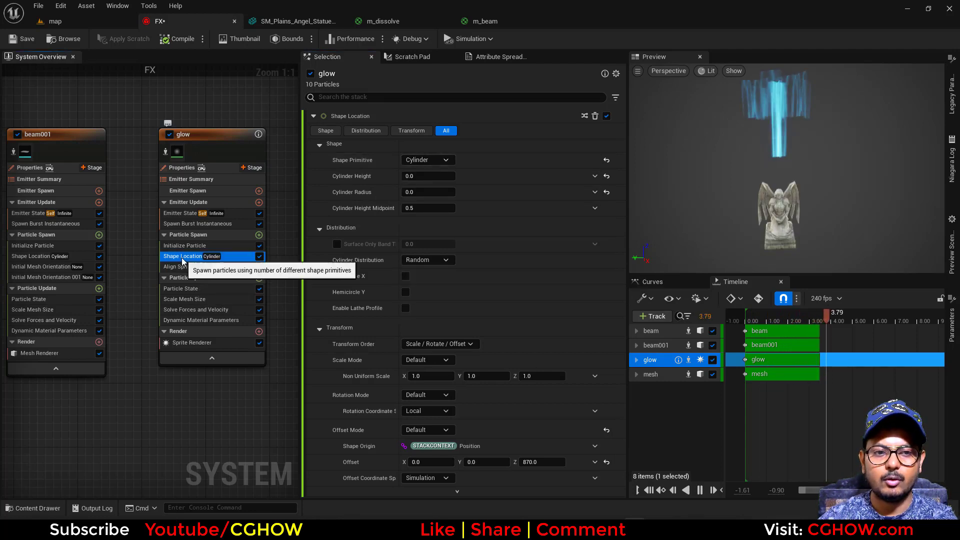
key(Delete)
Set the glow particles' mesh scale mode and mass mode to Unset
click(187, 245)
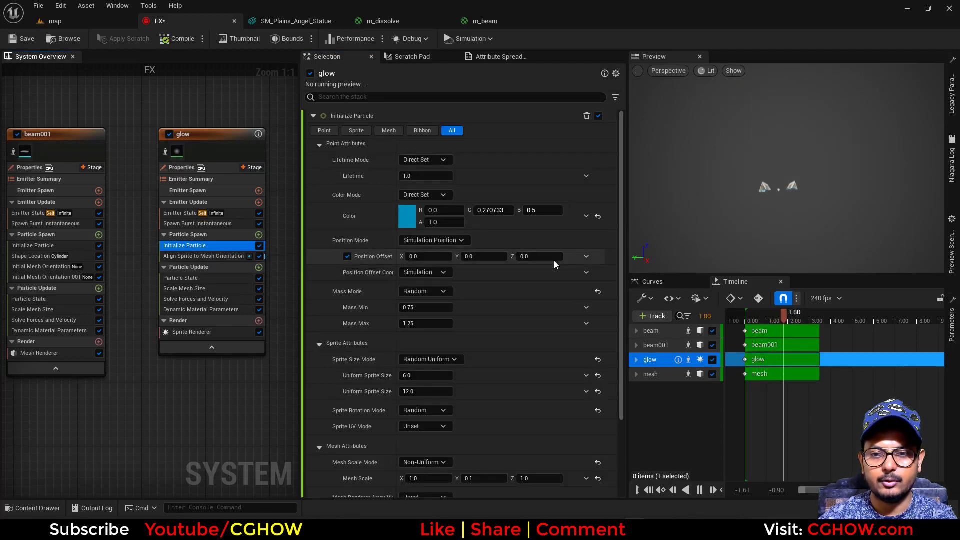
drag(778, 317, 770, 316)
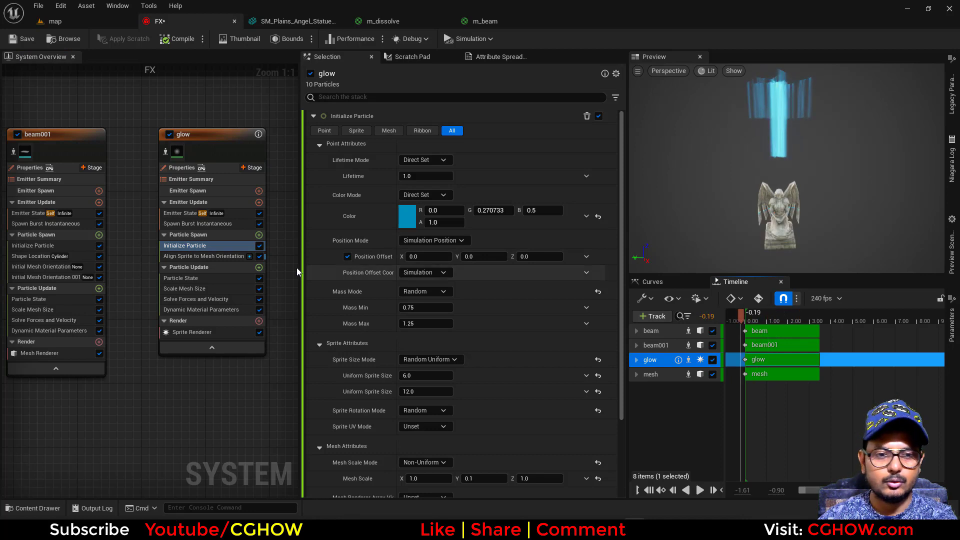
scroll(427, 385, down, 3)
click(430, 382)
click(420, 398)
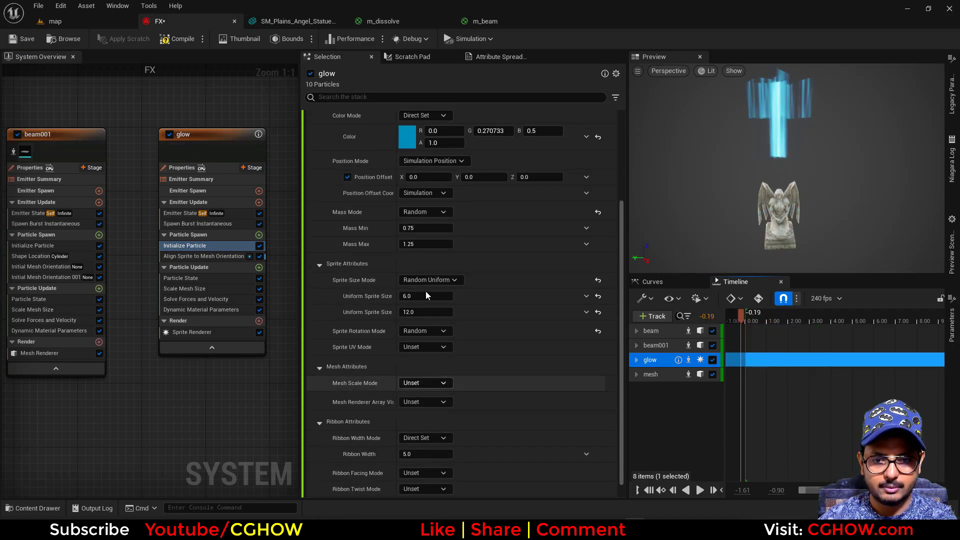
click(424, 212)
click(423, 247)
Set the glow particles' sprite size mode to Uniform with a size of 500 and preview the glow at the statue's base
click(435, 268)
click(432, 298)
click(419, 301)
text(500)
key(Return)
mouse_move(768, 318)
mouse_down()
mouse_move(756, 320)
mouse_move(767, 317)
mouse_up()
click(784, 220)
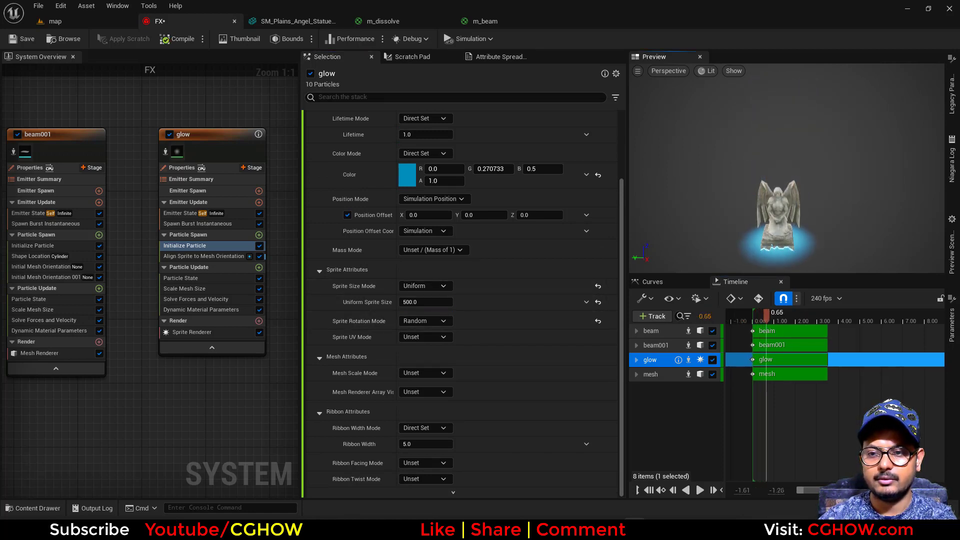
Set the glow emitter's burst spawn count to 3 and scrub the timeline to check the glow
click(183, 223)
click(428, 131)
key(Return)
drag(731, 313, 761, 318)
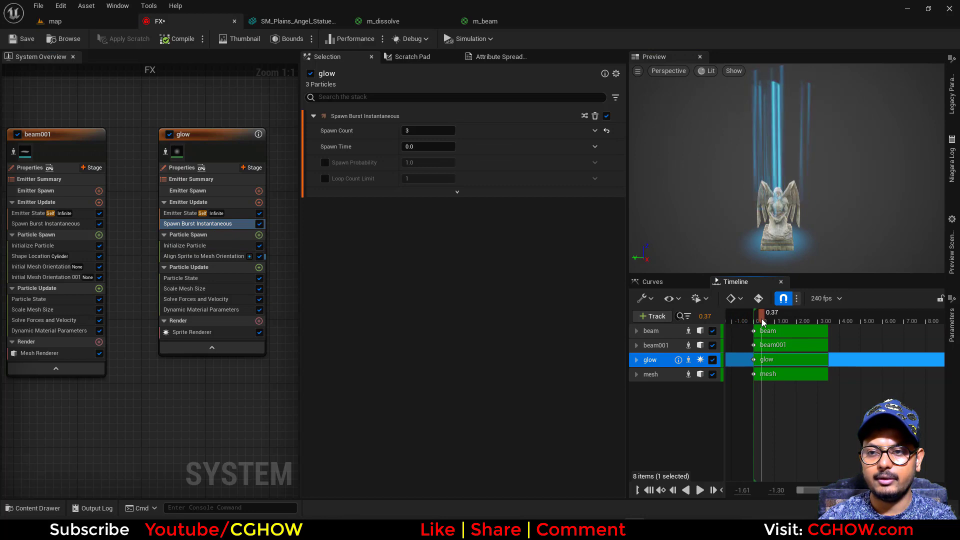